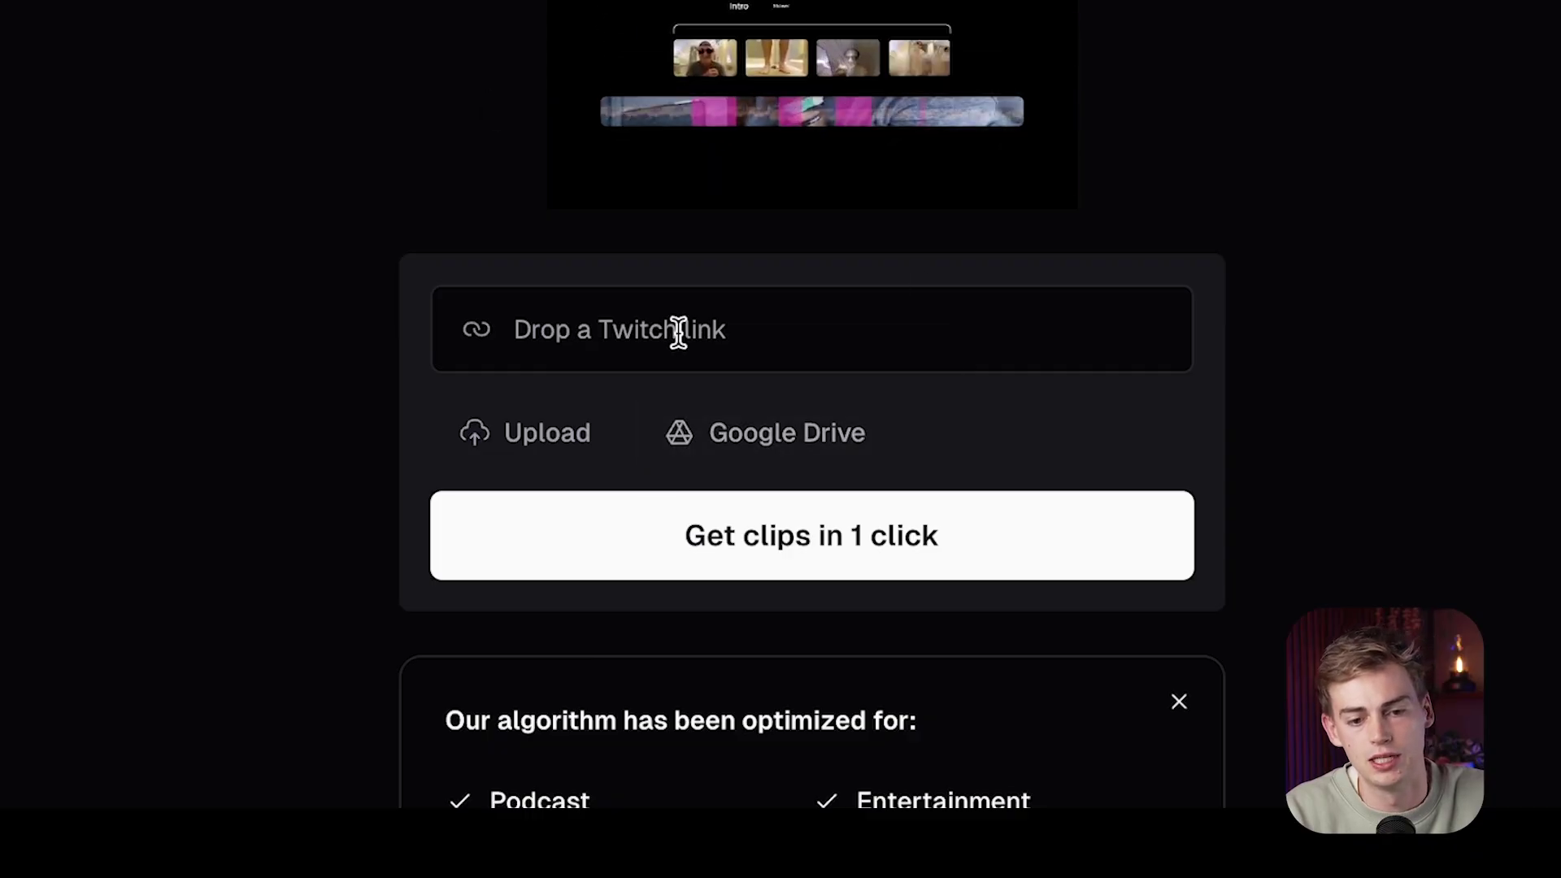
# Step: Paste the interview's YouTube link as the source and enter the moments prompt 'Best viral moments'
pyautogui.click(672, 317)
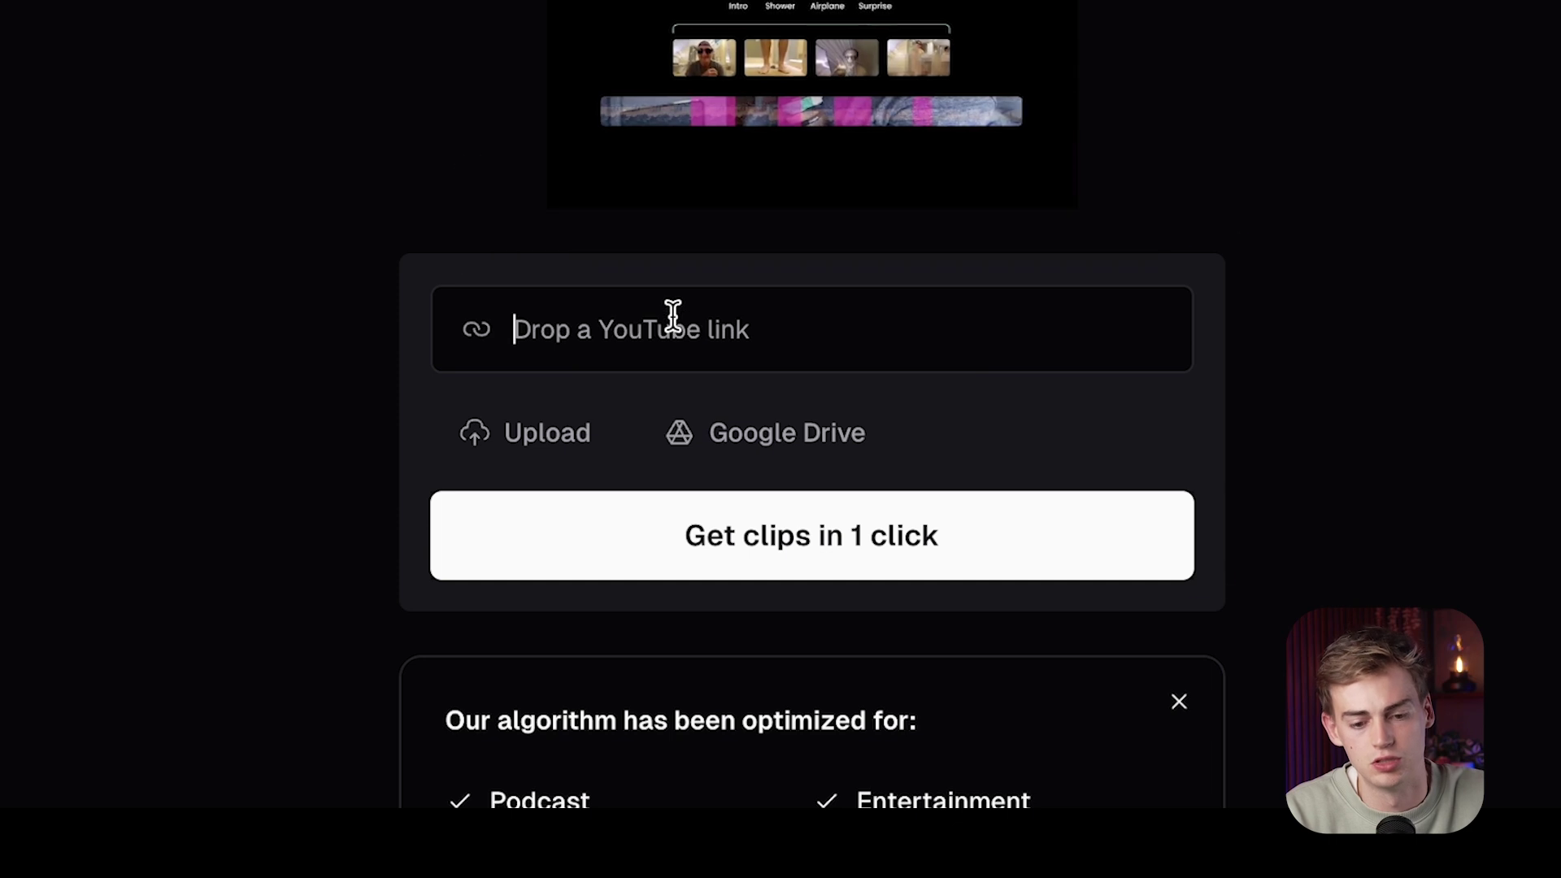
pyautogui.write('https://www.youtube.com/watch?v=QGKOpbgkv7I')
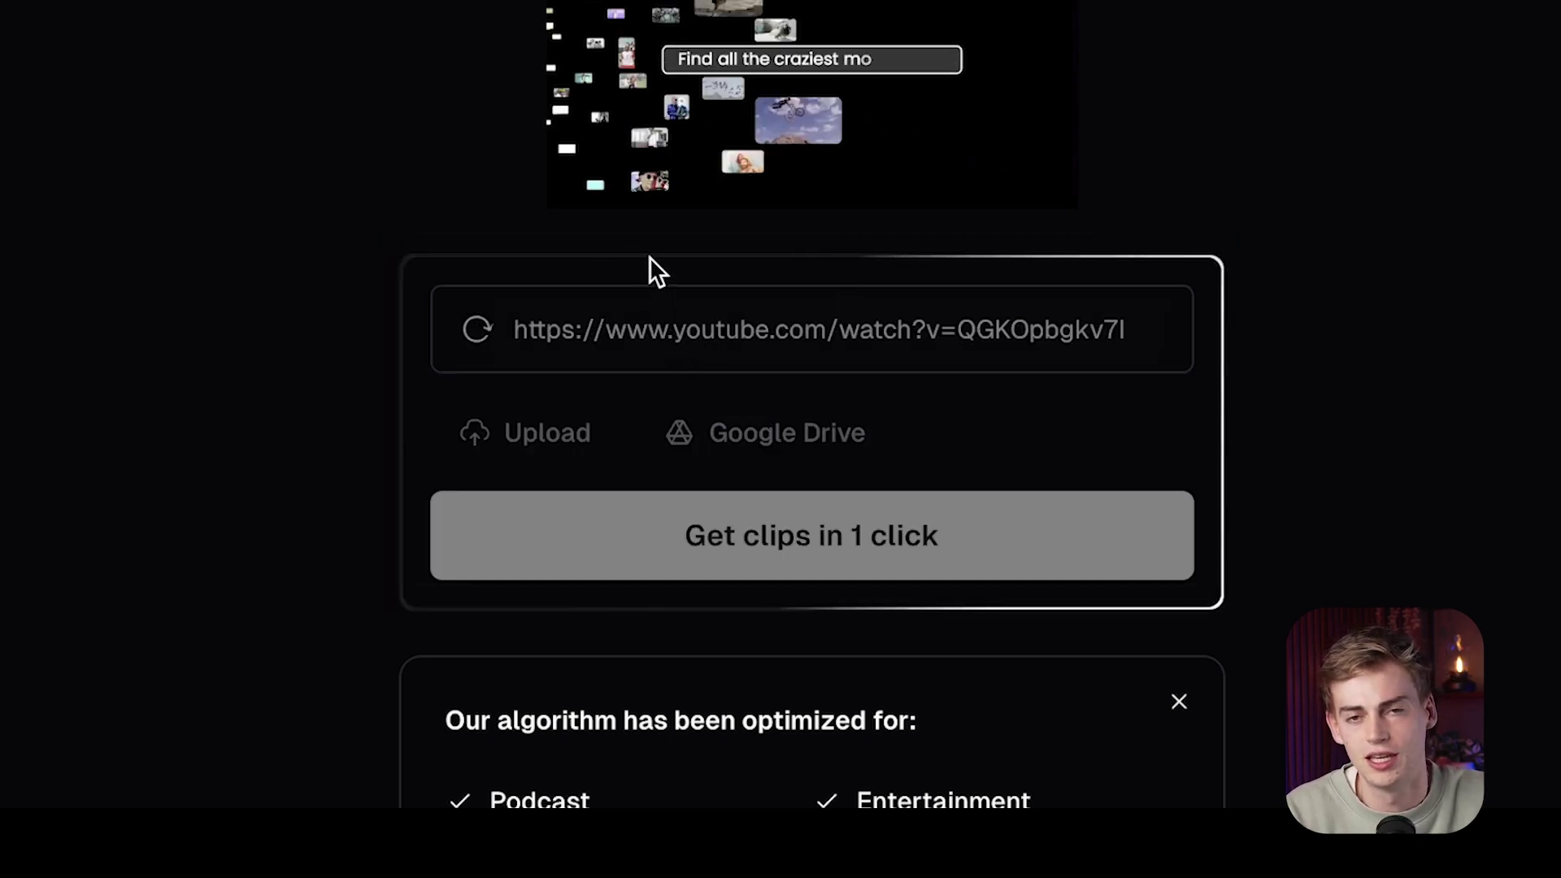
pyautogui.scroll(-5, 644, 252)
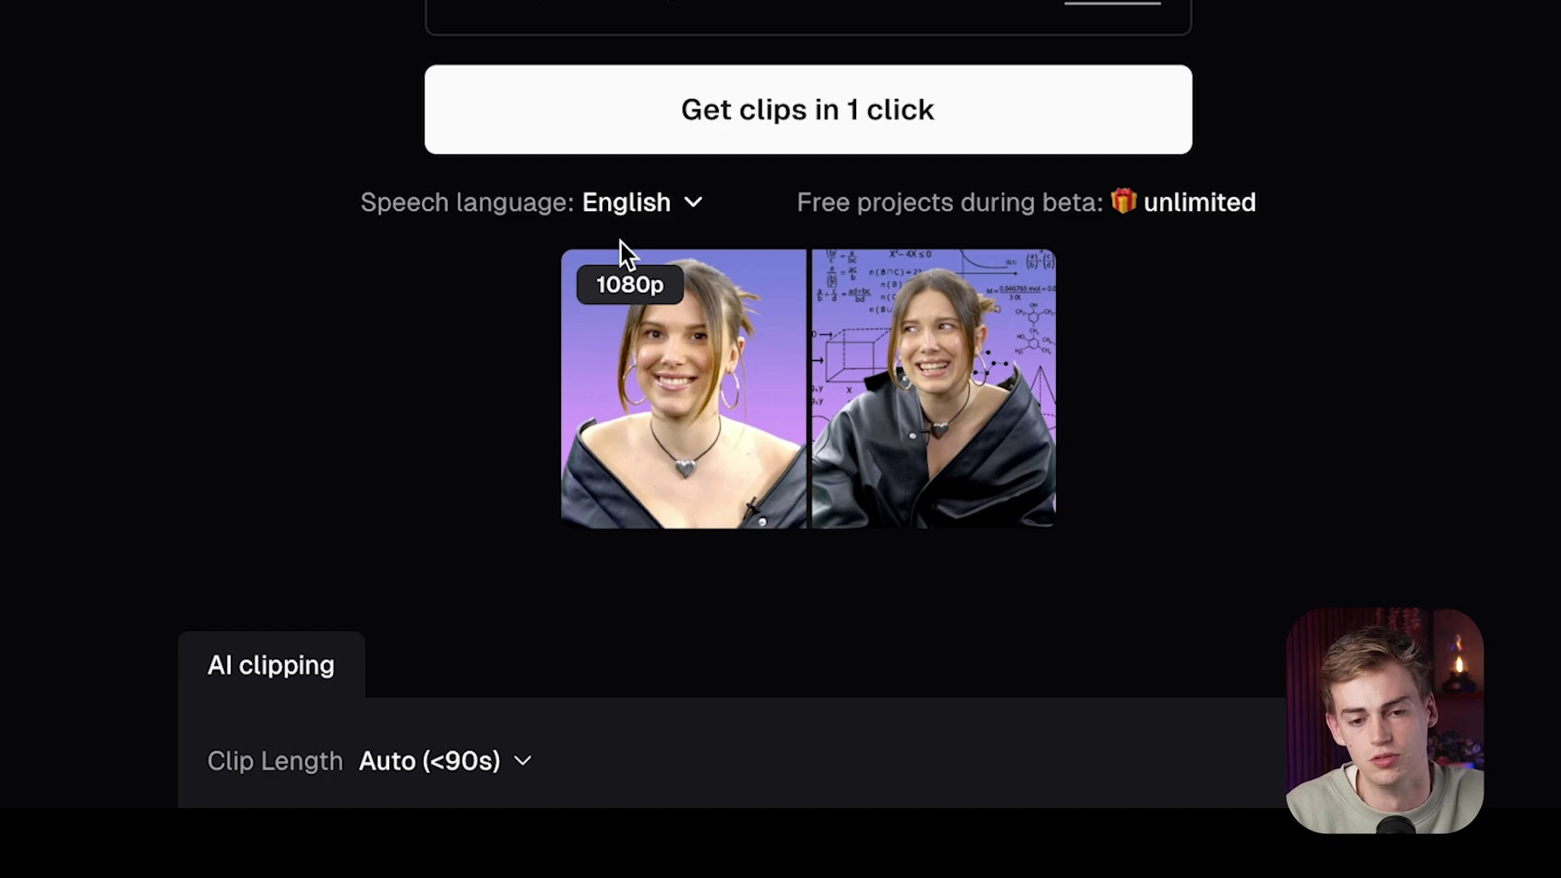
pyautogui.scroll(-8, 261, 110)
pyautogui.scroll(12, 487, 146)
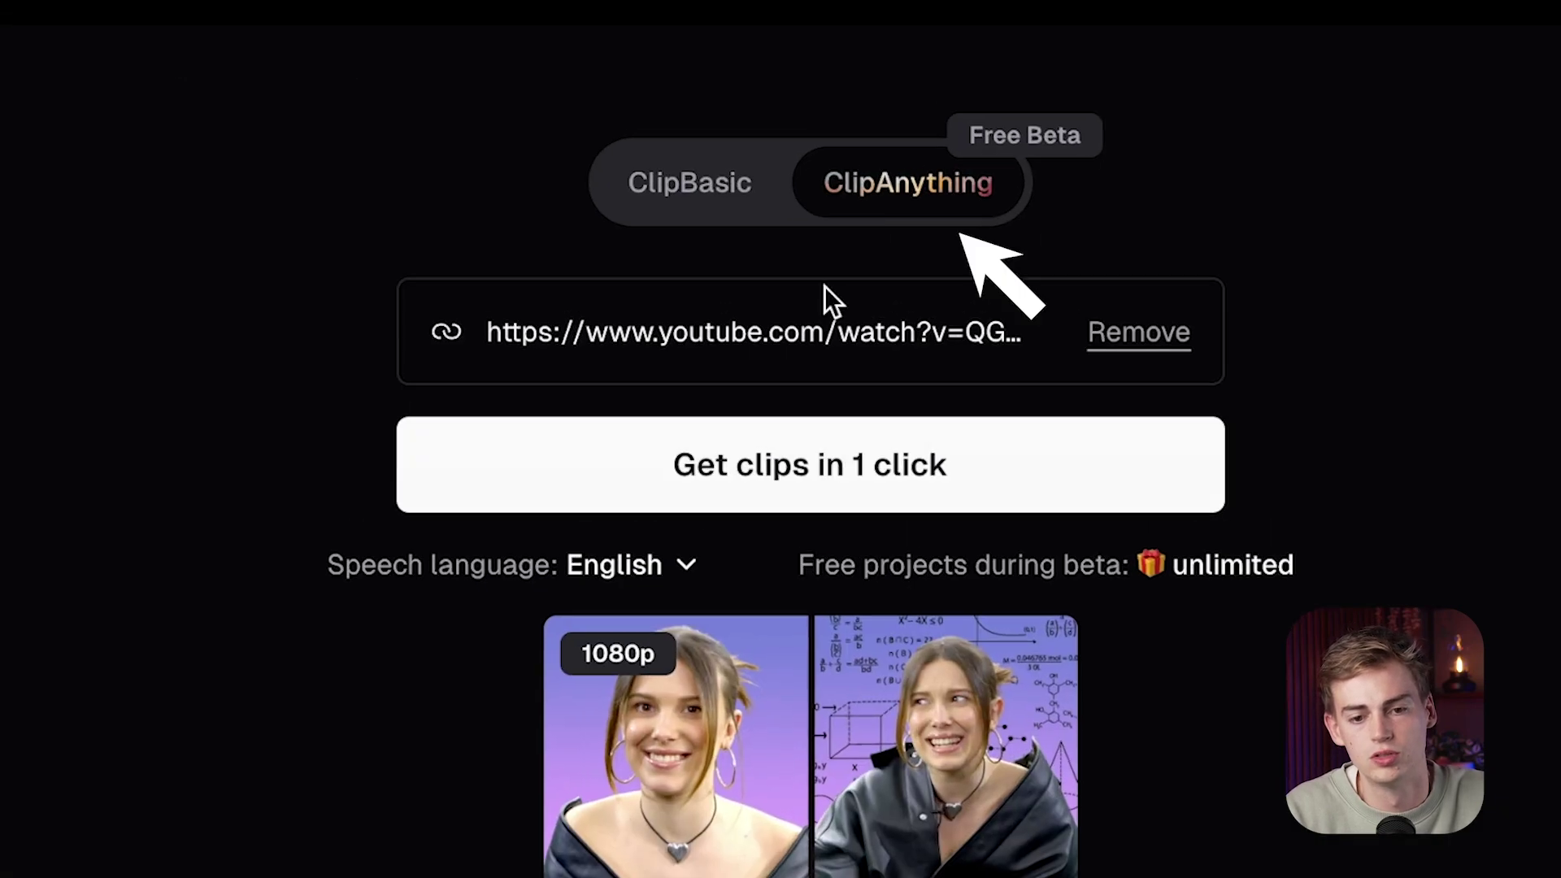
pyautogui.scroll(-8, 900, 467)
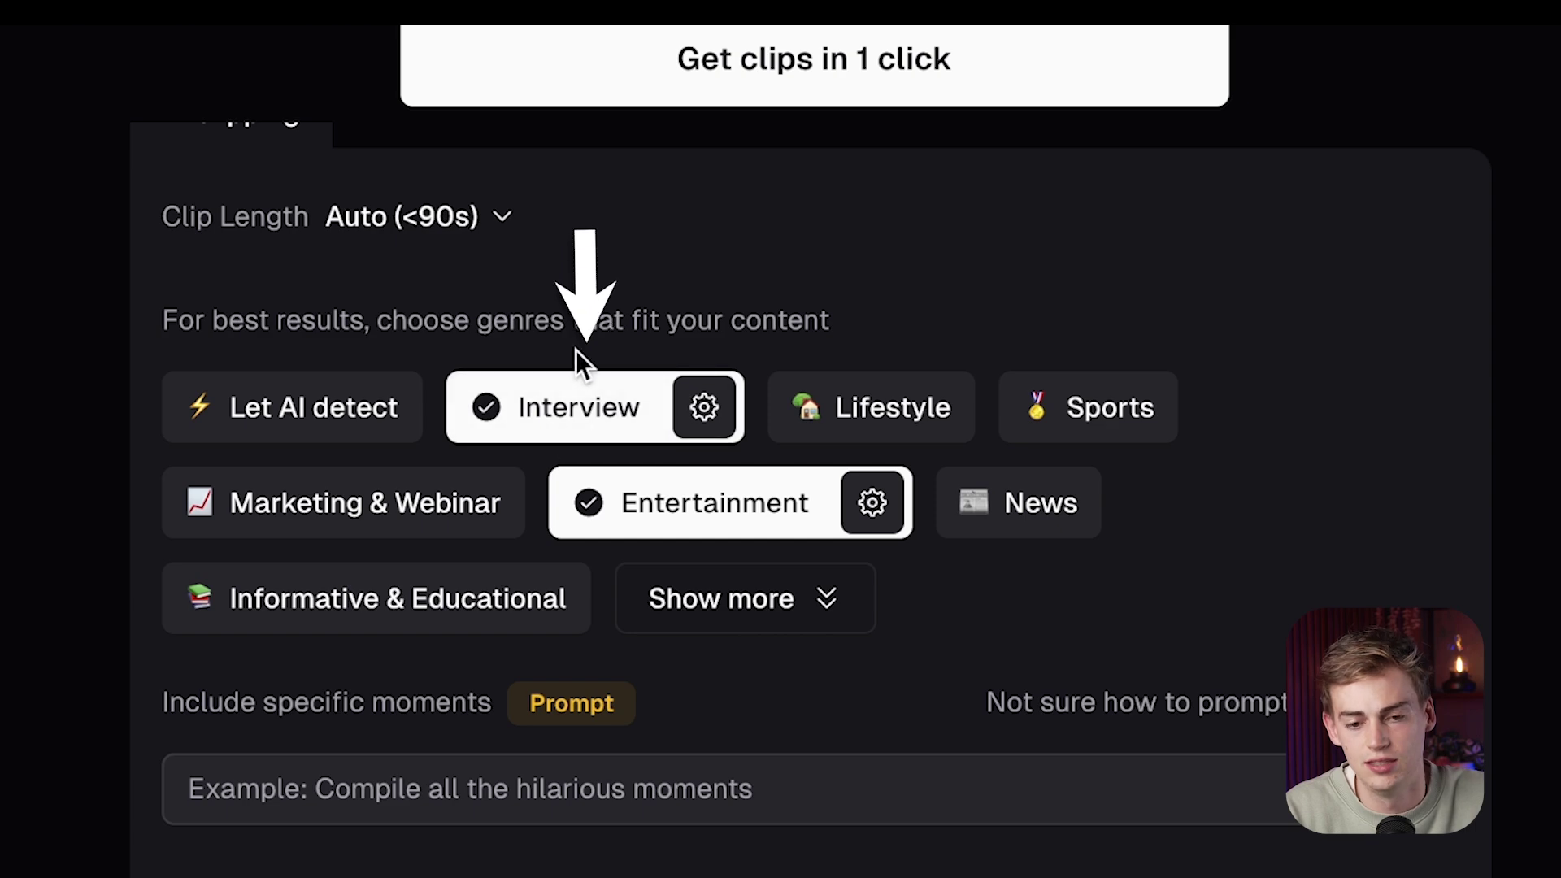
pyautogui.click(420, 793)
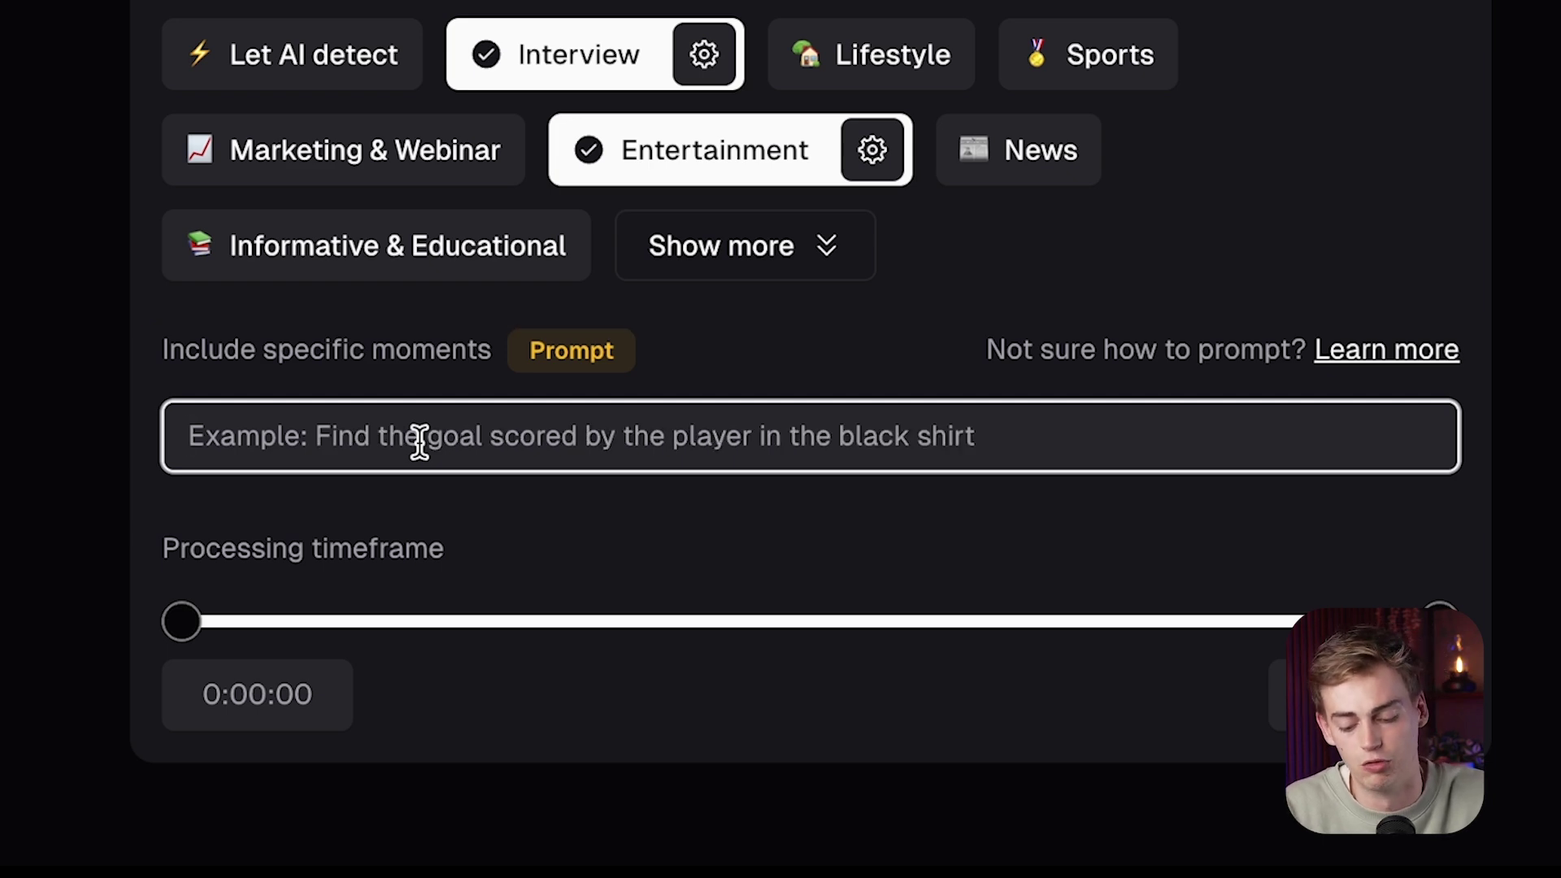
pyautogui.write('Best viral moments')
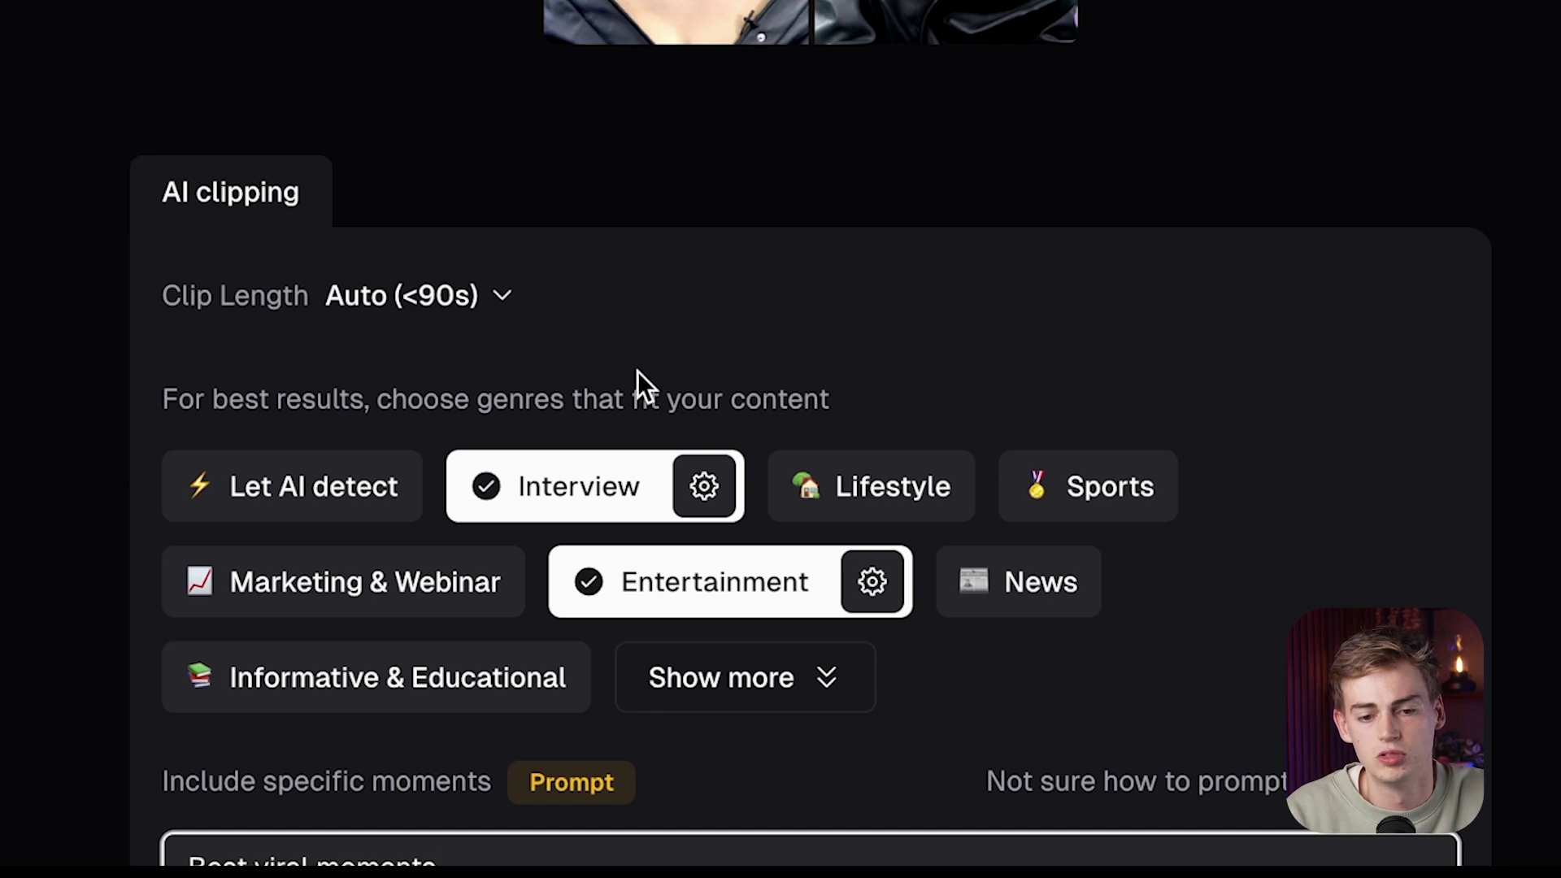
# Step: Set the clip length to <30s, choose Quick presets, and generate the clips
pyautogui.click(422, 297)
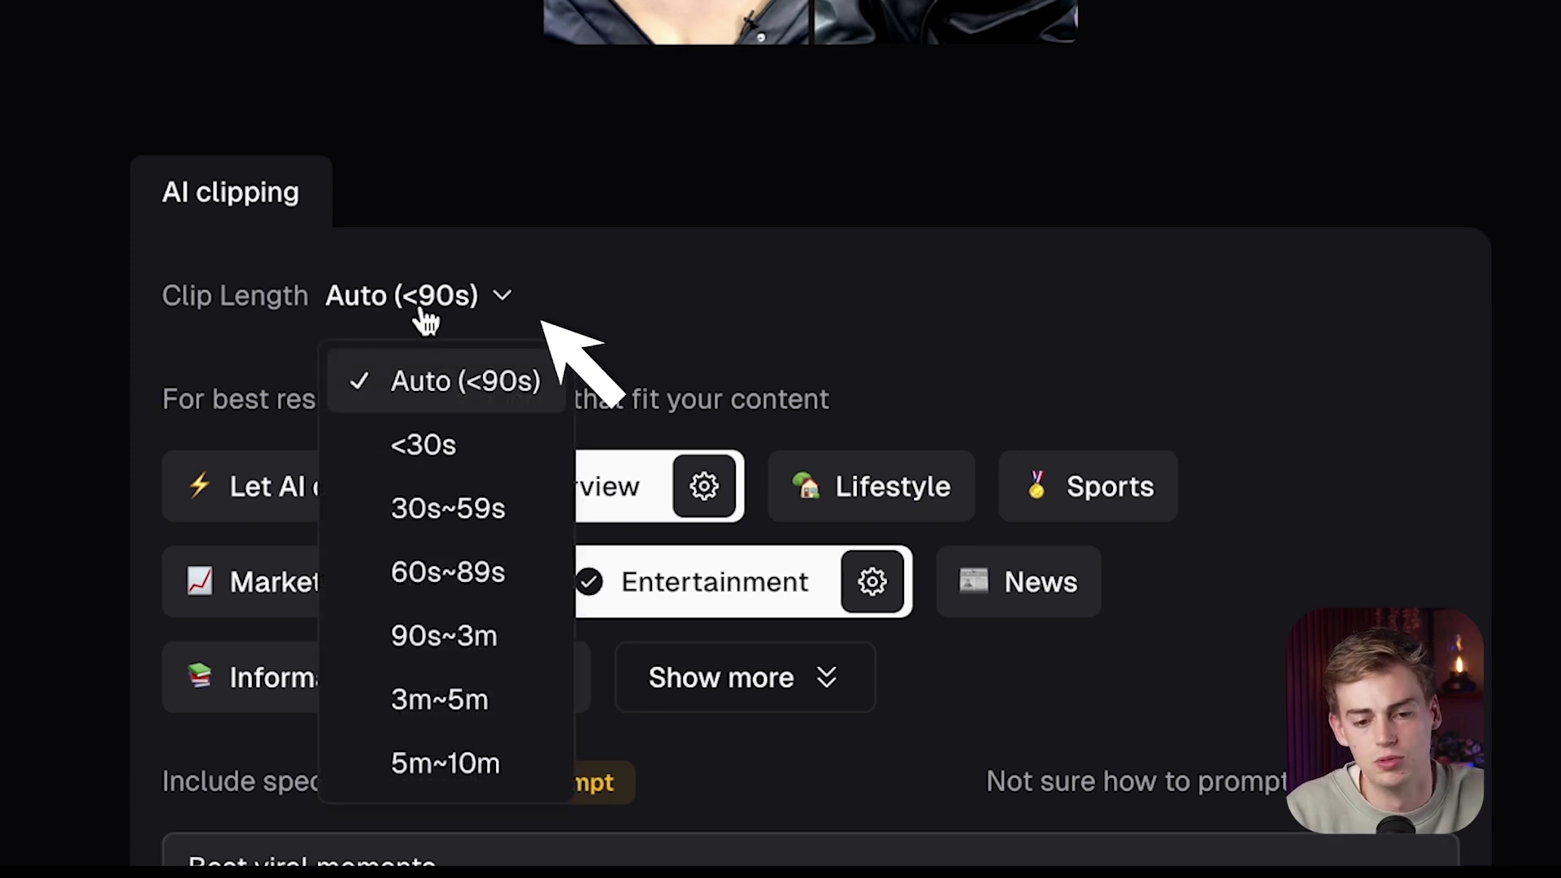
pyautogui.click(432, 447)
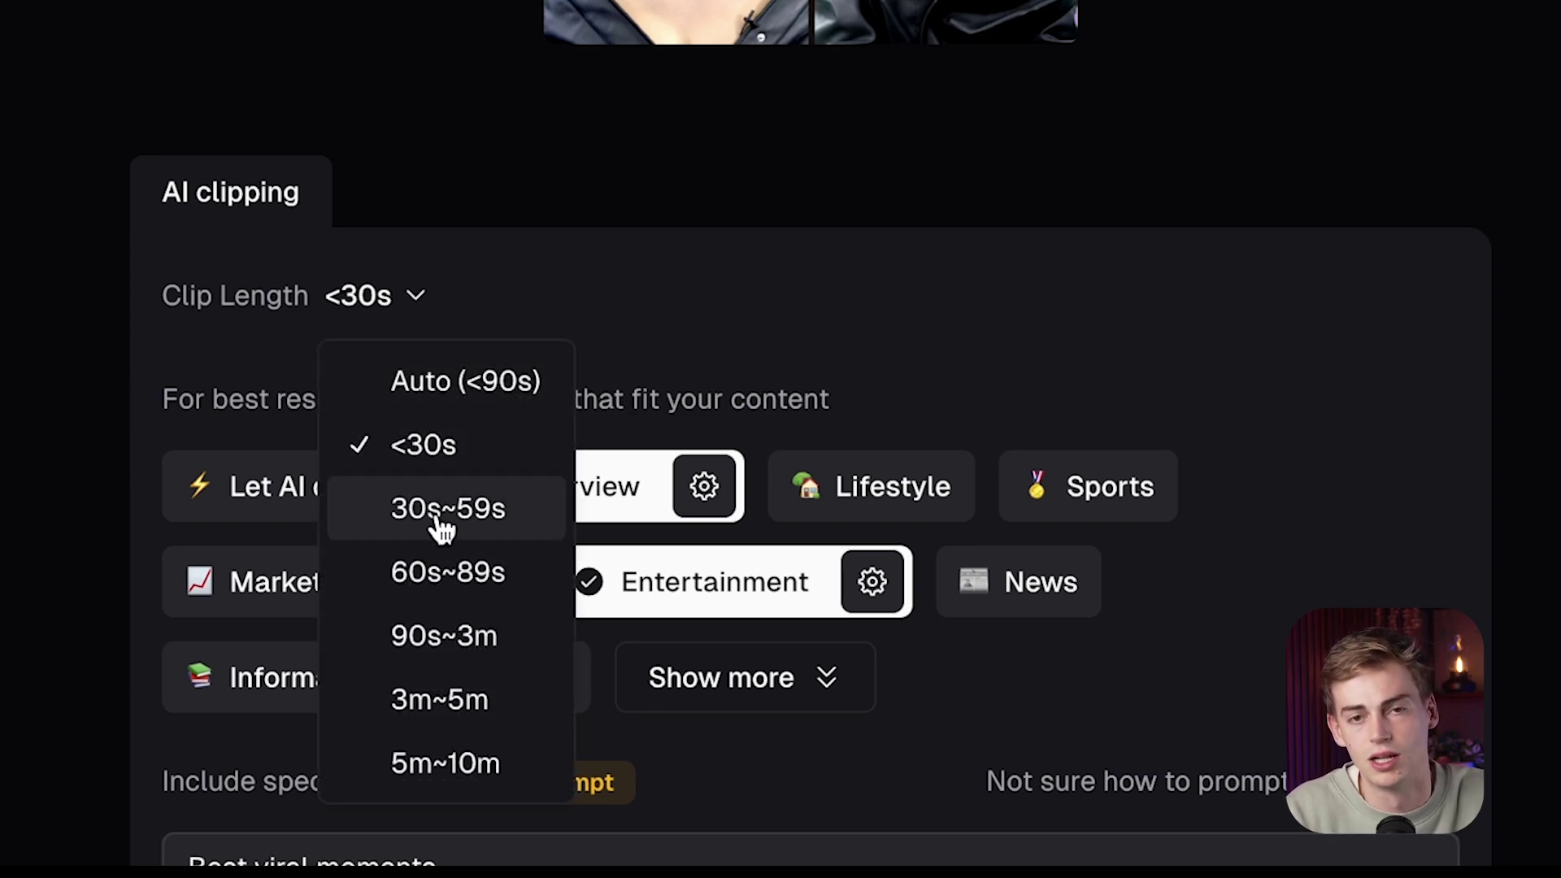
pyautogui.click(1023, 353)
pyautogui.scroll(-12, 798, 387)
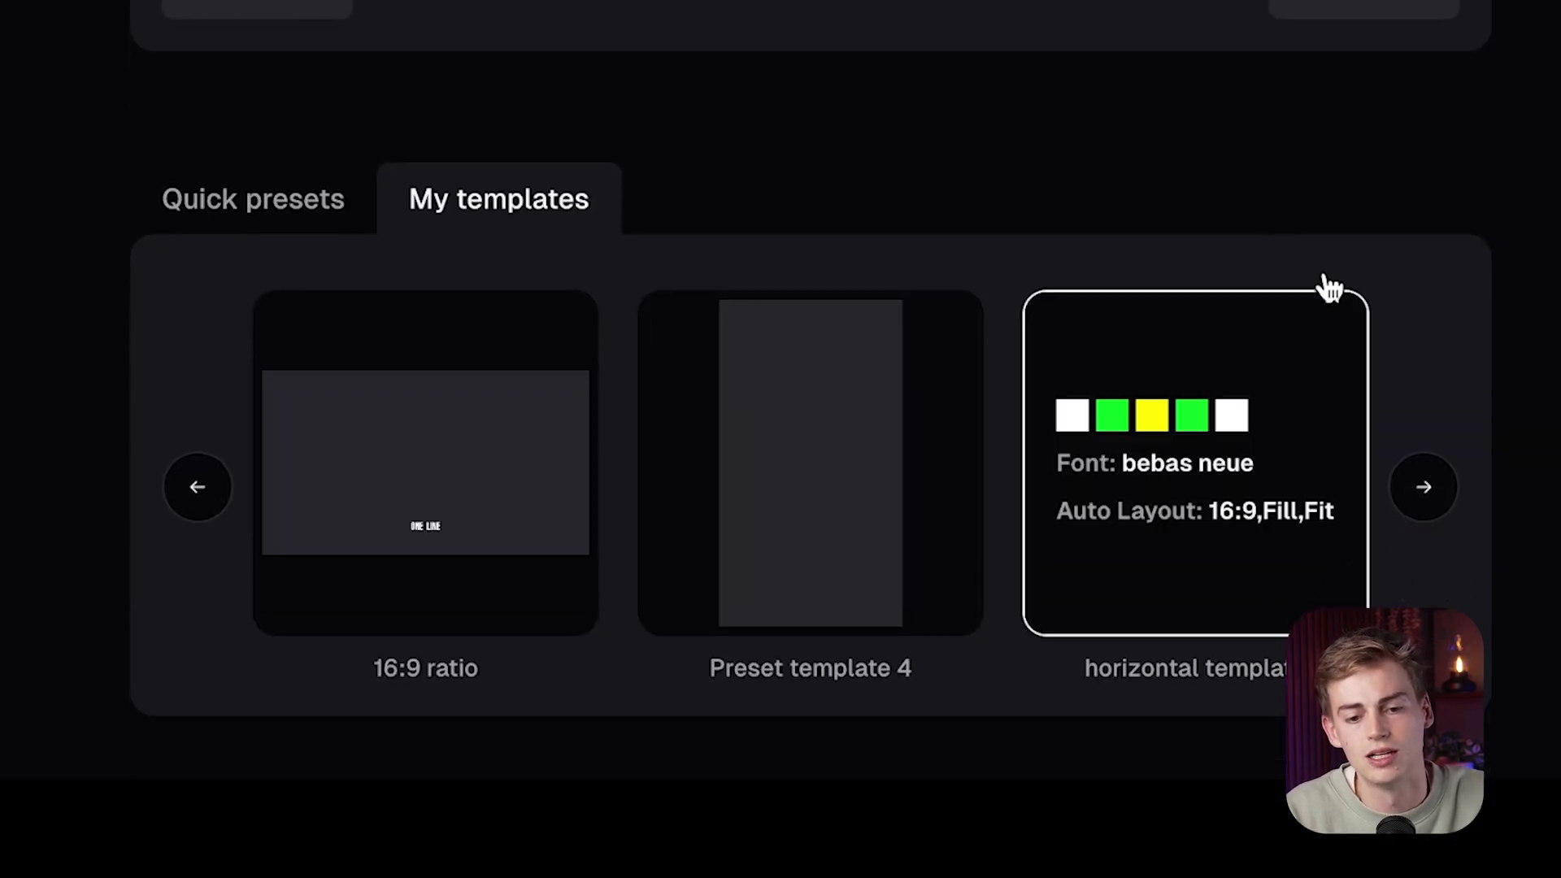
pyautogui.click(277, 209)
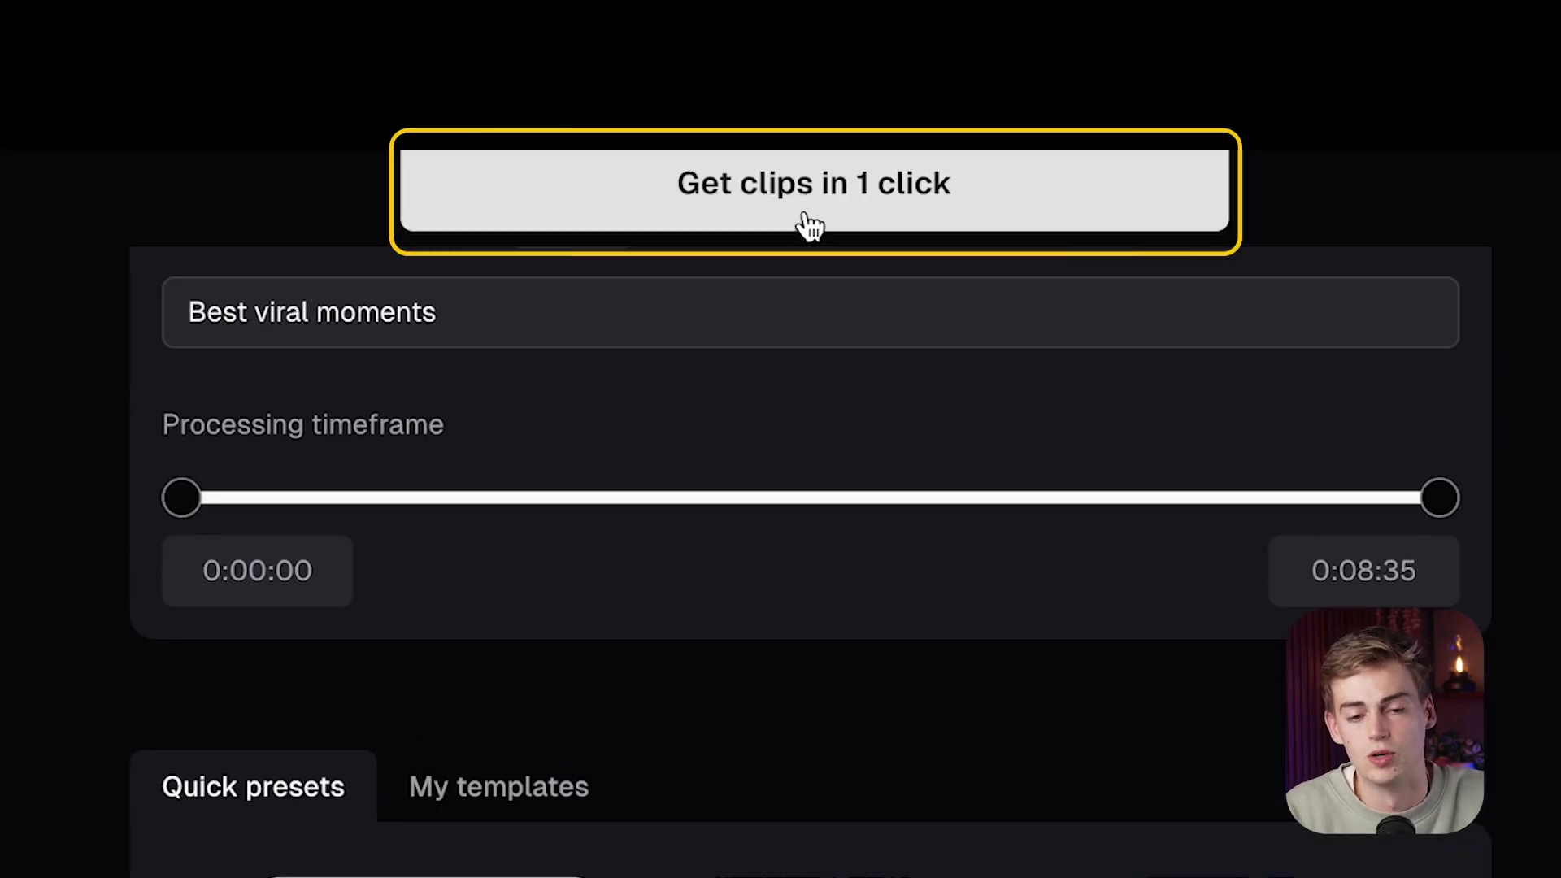
pyautogui.click(811, 226)
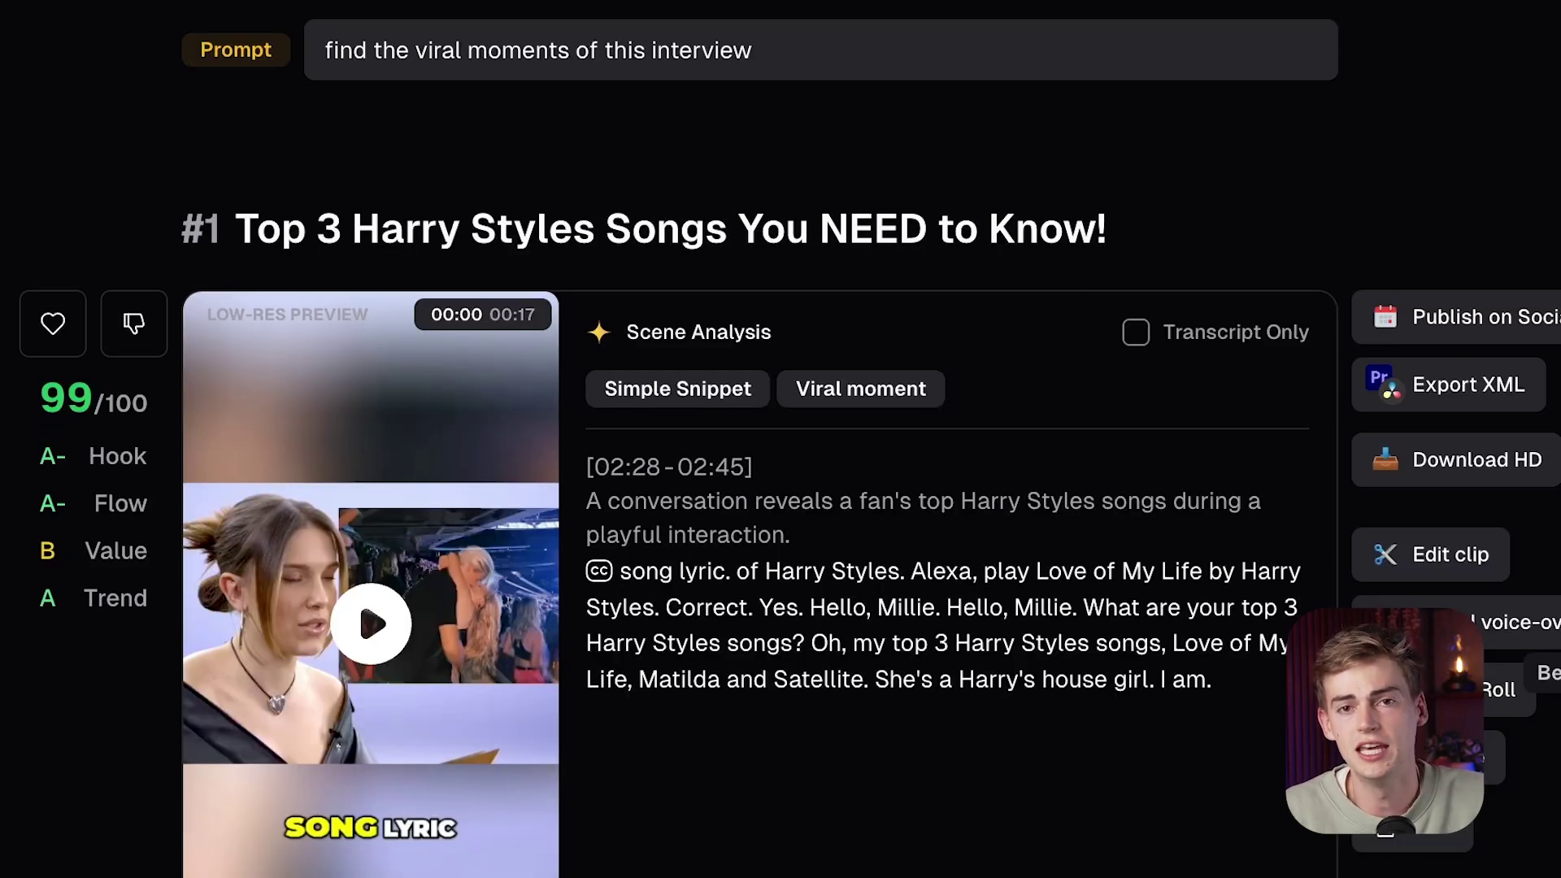
# Step: Scroll through the results, then play and pause the #1 Harry Styles clip's preview
pyautogui.scroll(-20, 757, 528)
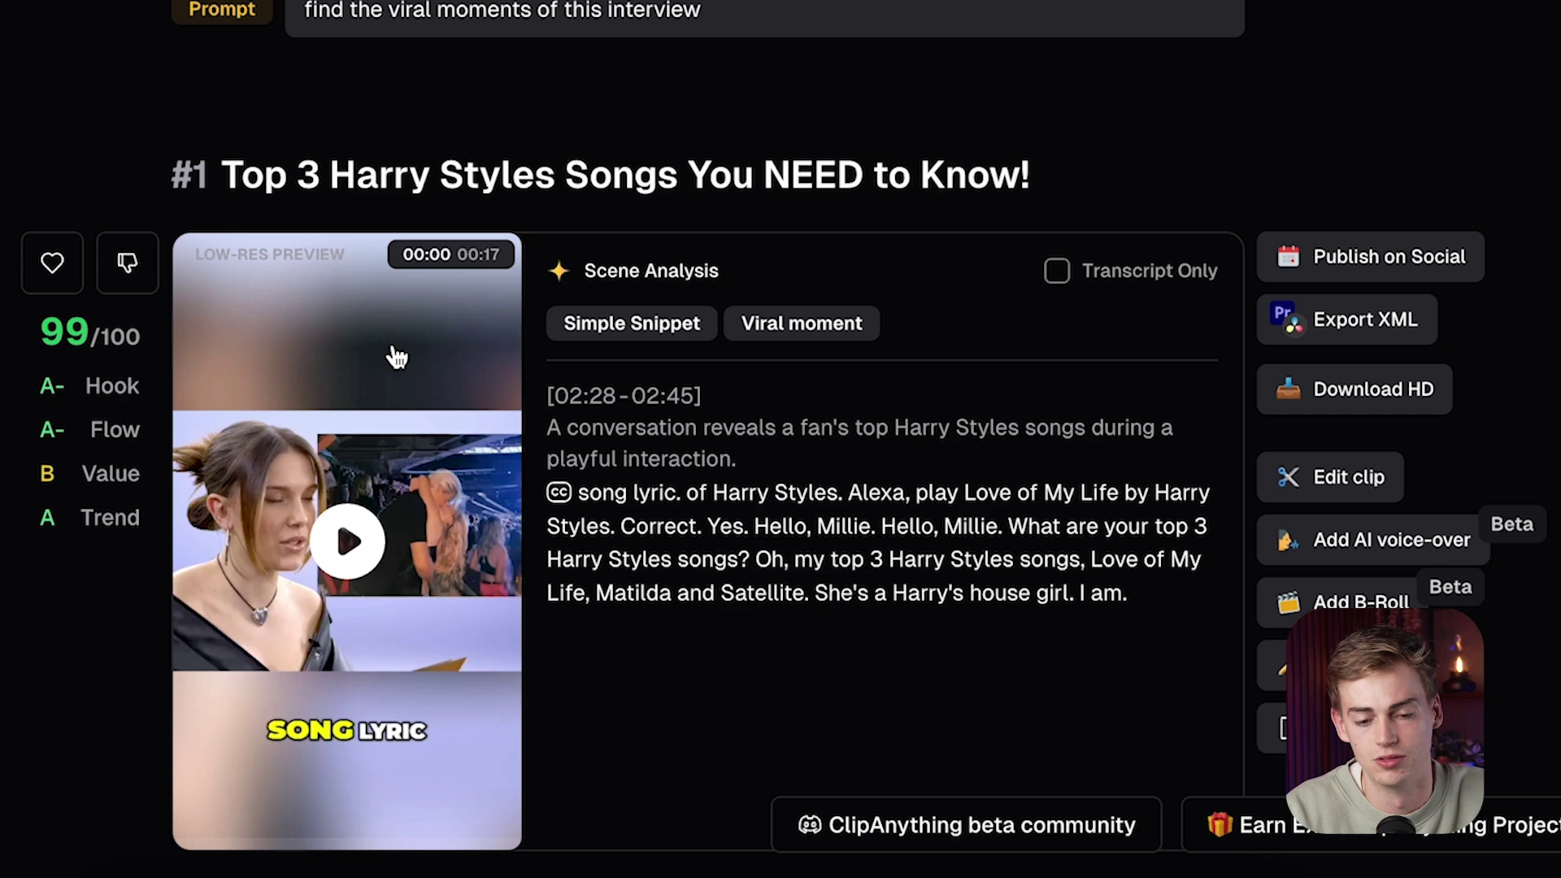
pyautogui.scroll(-1, 553, 336)
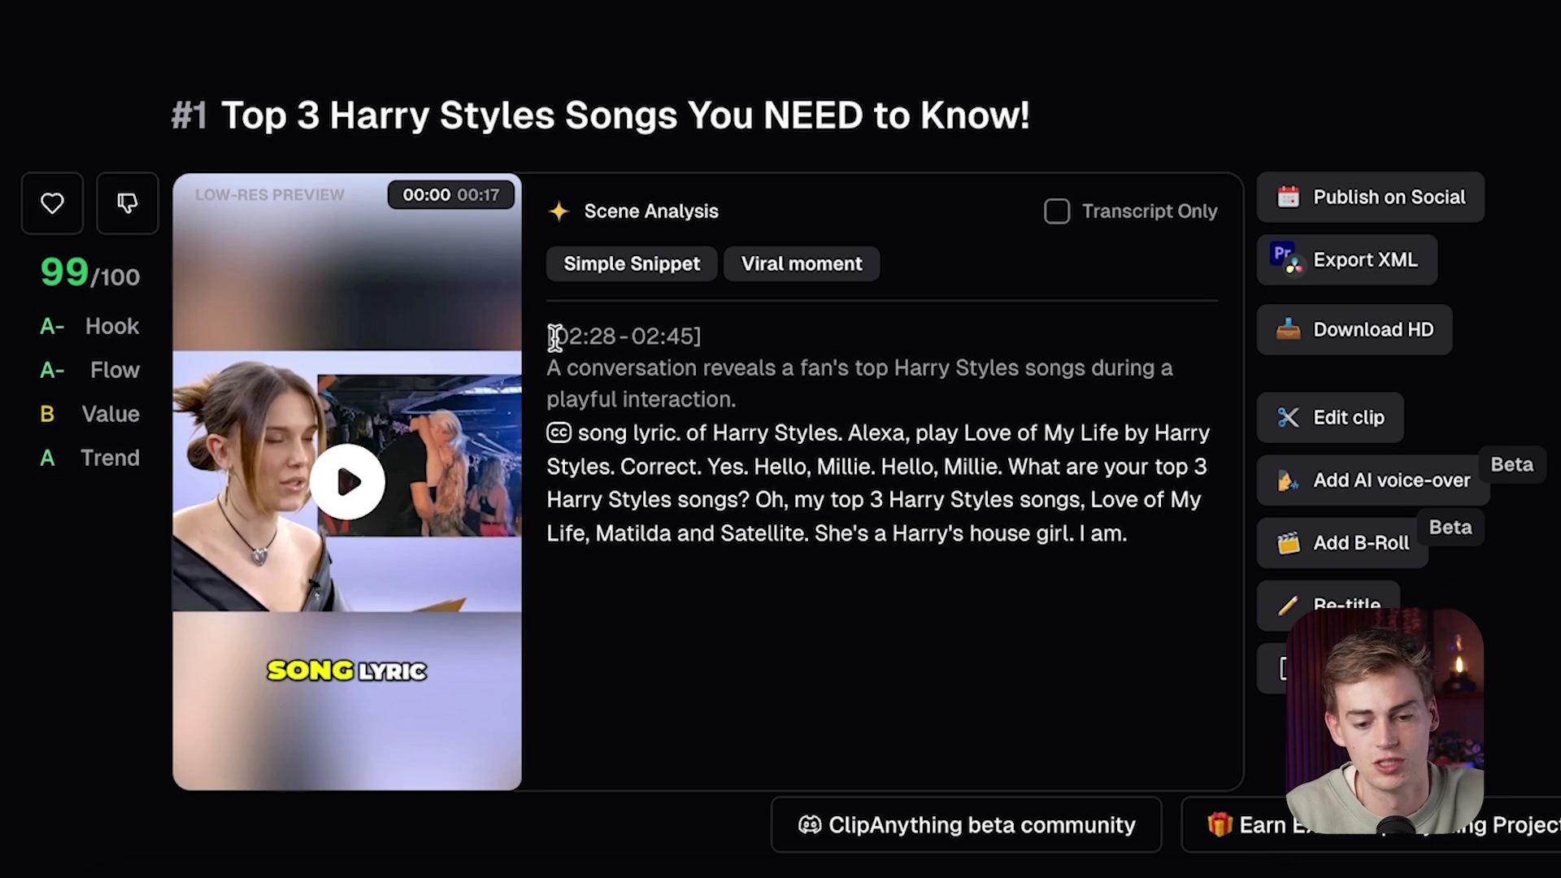
pyautogui.click(350, 481)
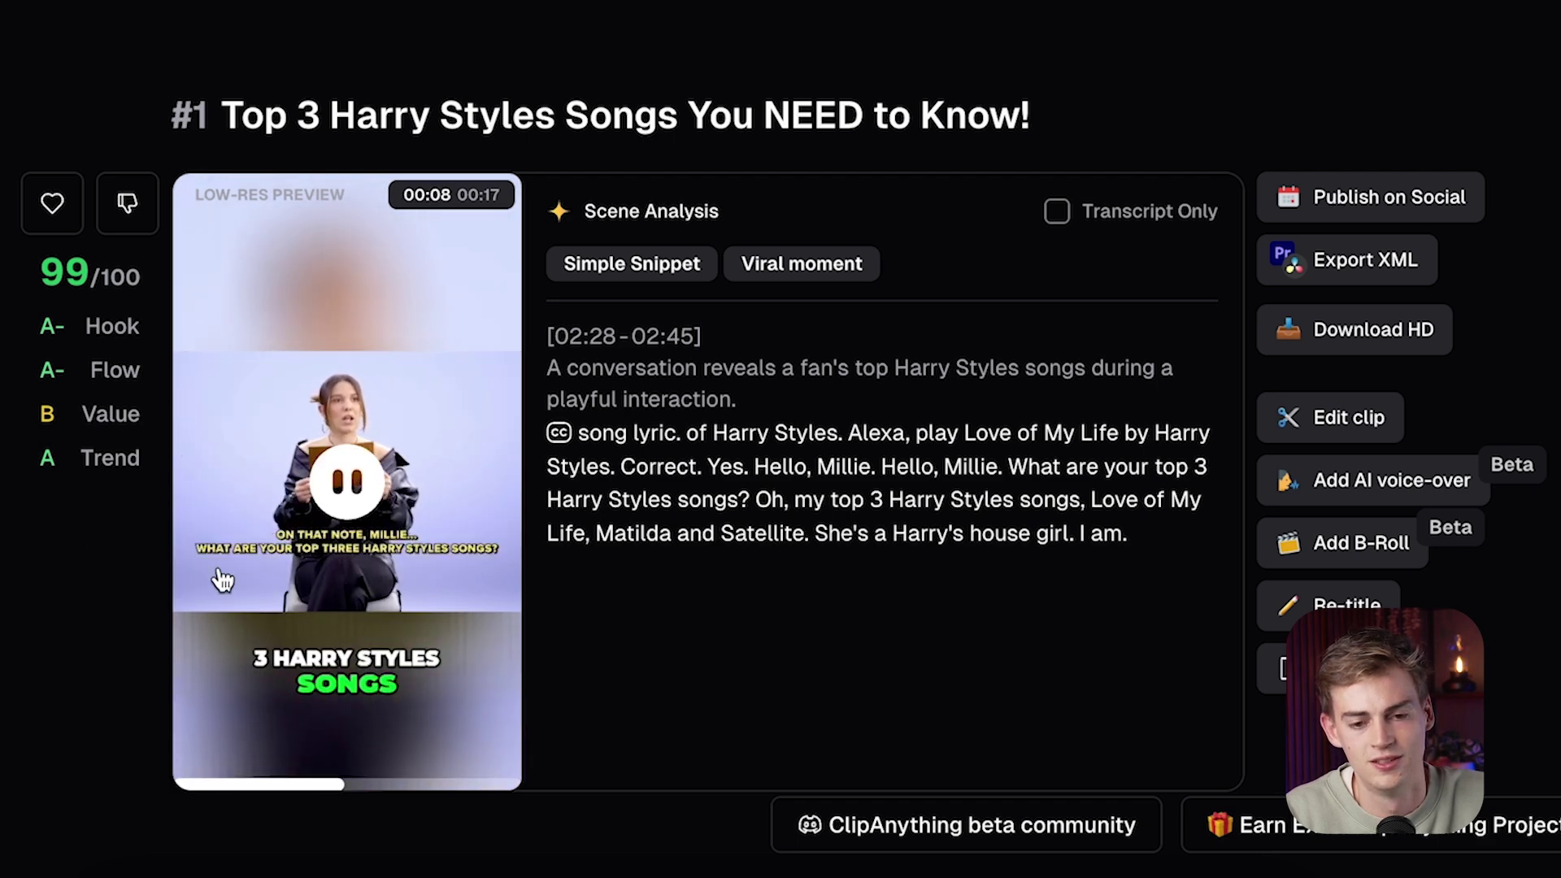
pyautogui.click(352, 502)
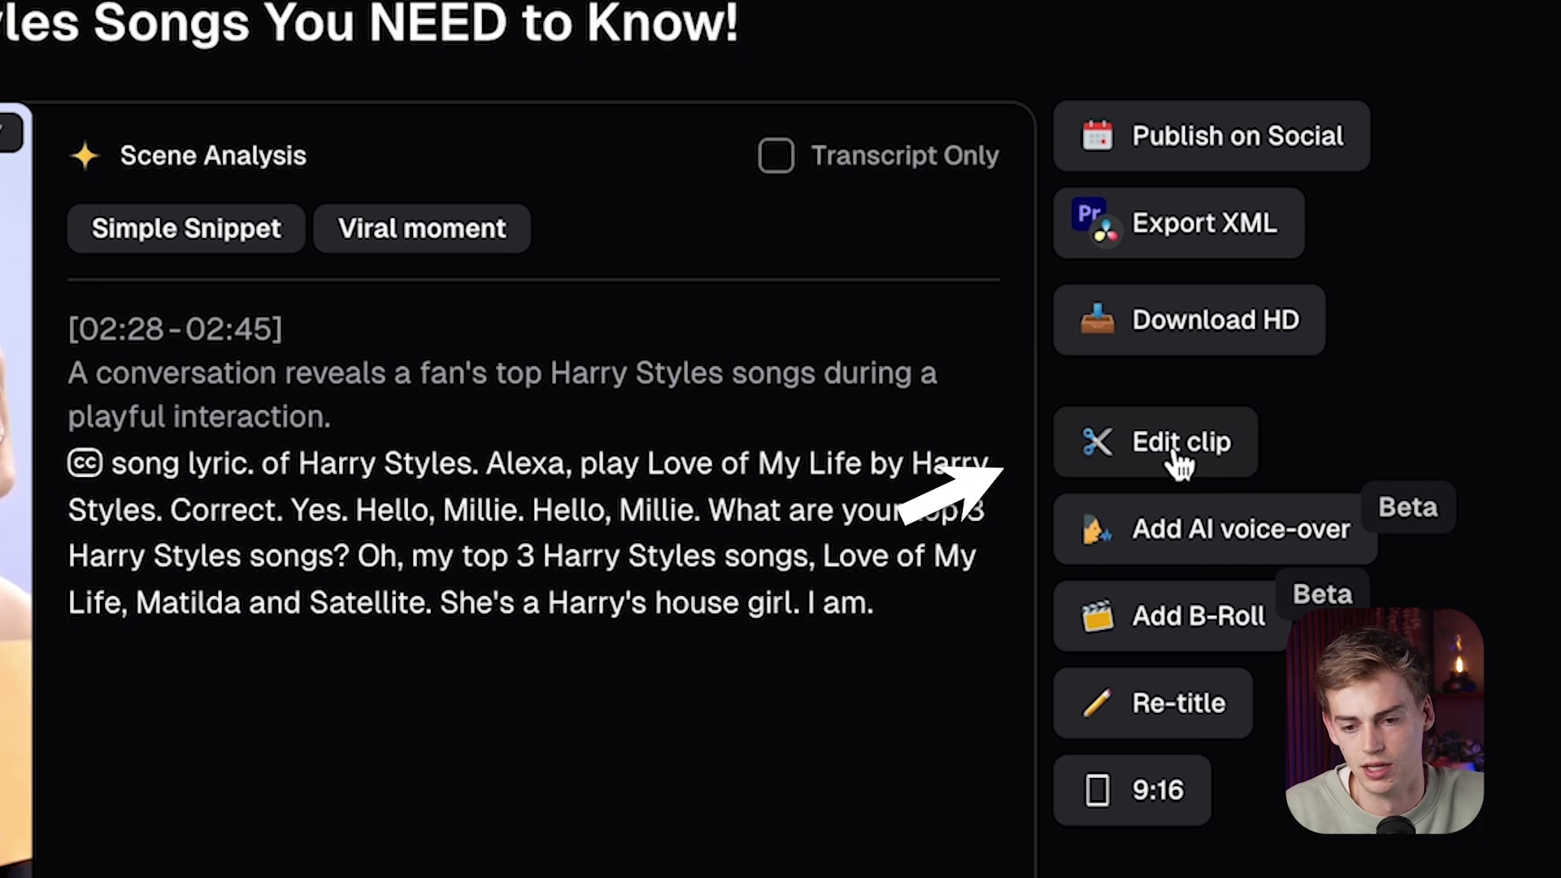
# Step: Open the top clip in the editor and bring up Add a section from a transcript word's menu
pyautogui.click(1289, 422)
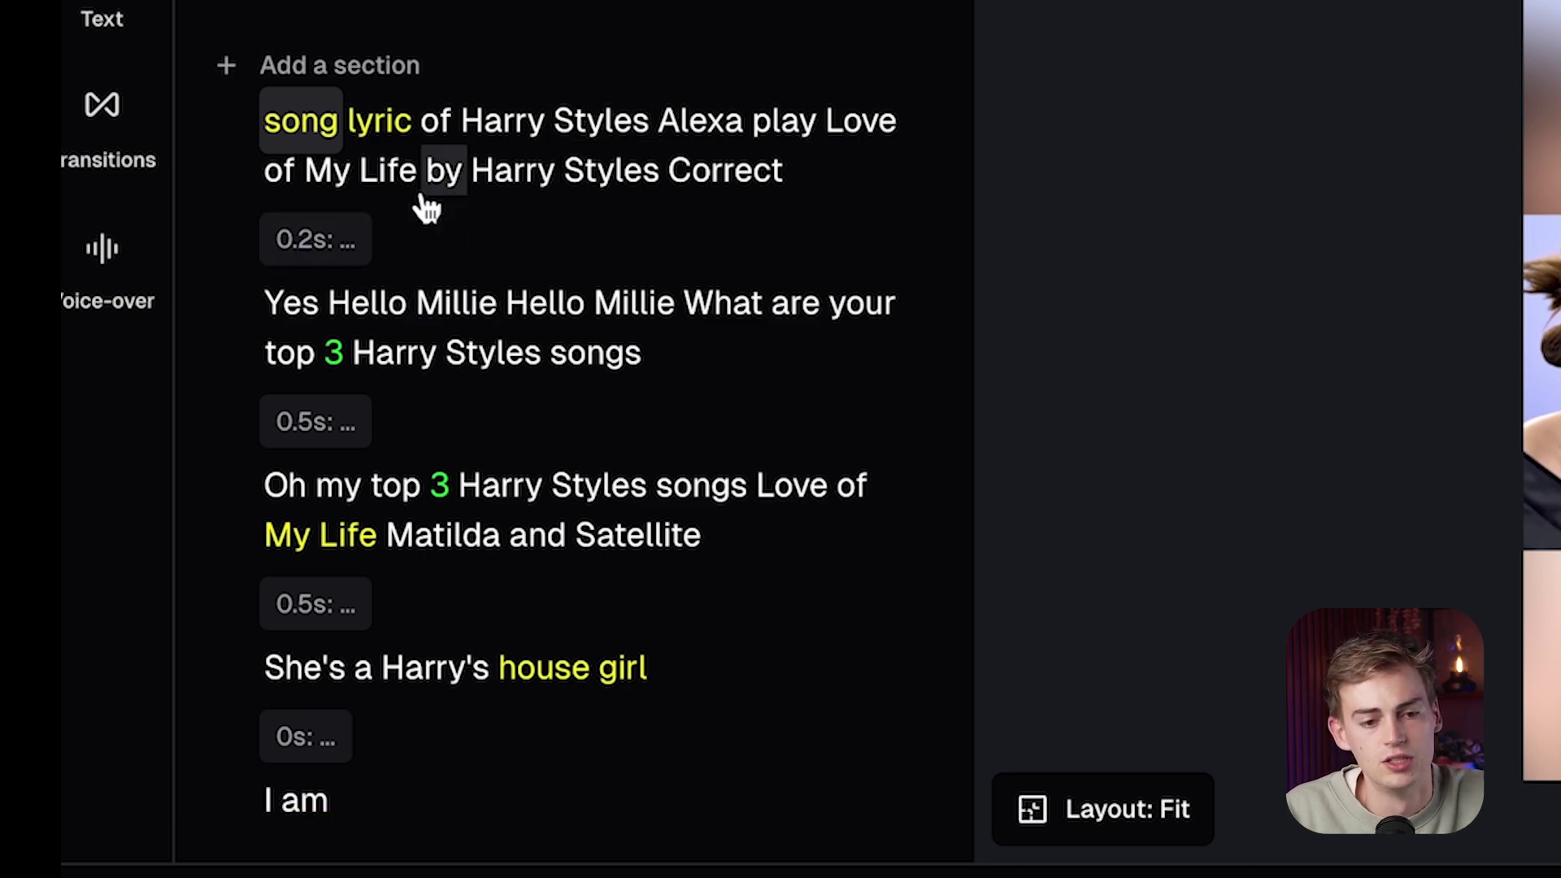
pyautogui.click(492, 124)
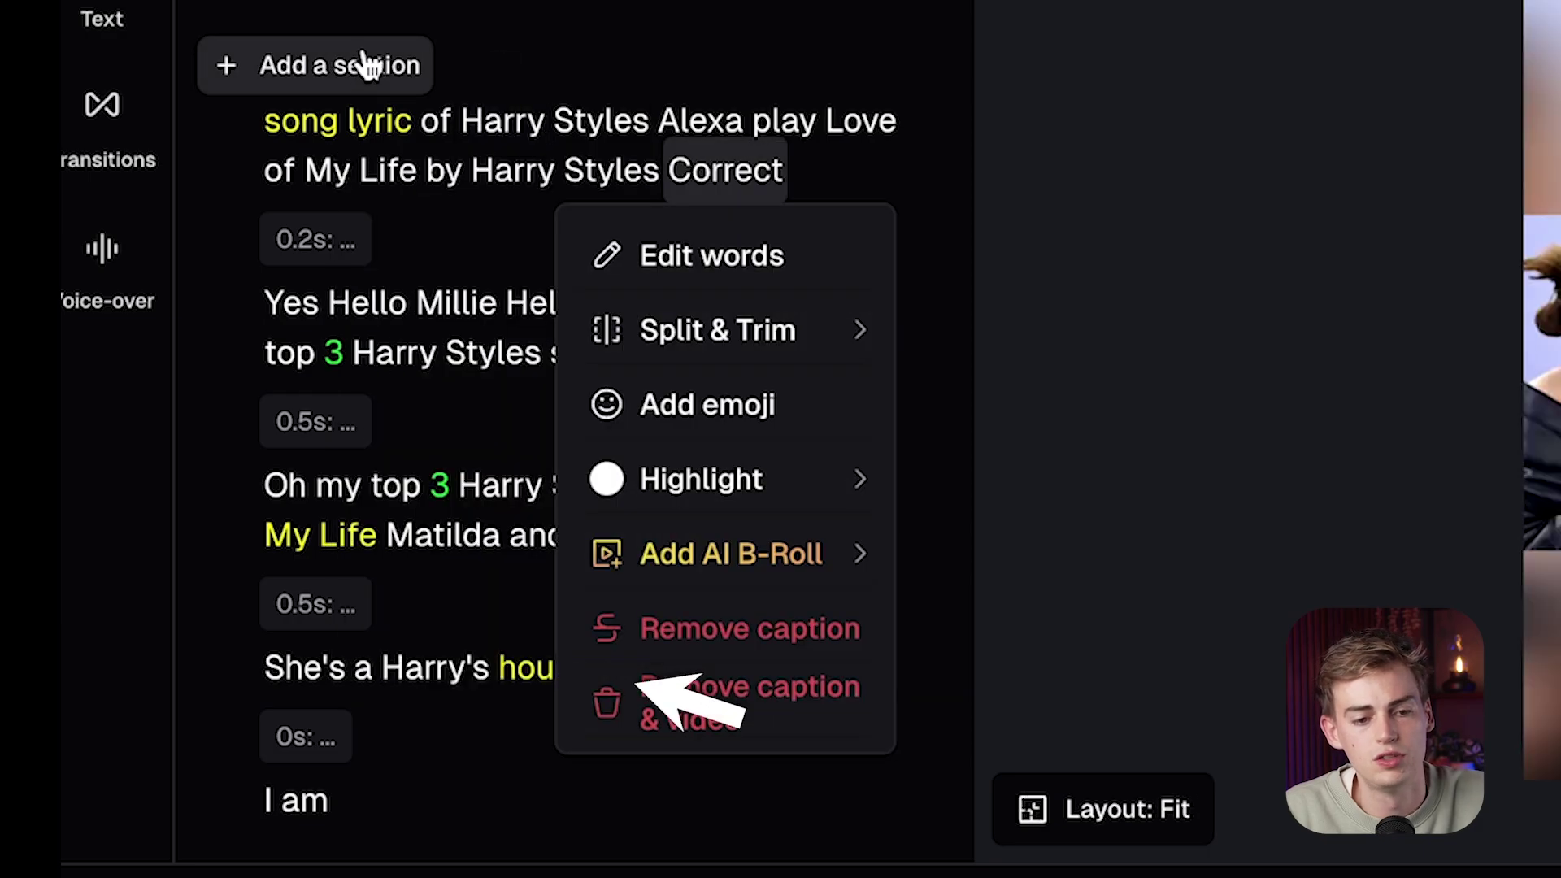
pyautogui.click(358, 65)
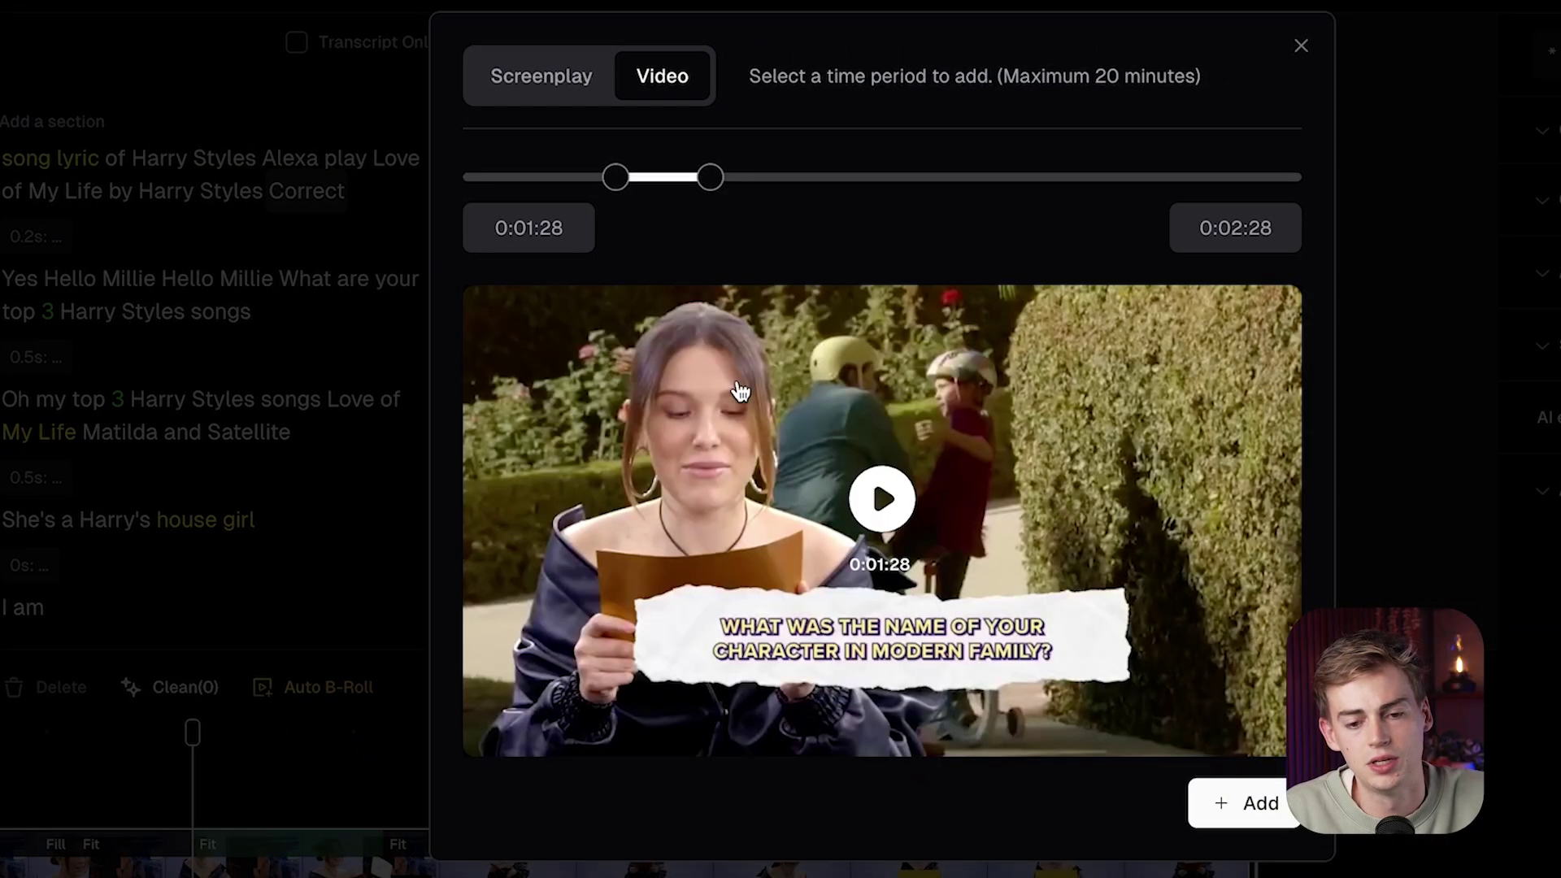
# Step: Switch the dialog to Screenplay, scroll the transcript, then close it without adding anything
pyautogui.click(541, 78)
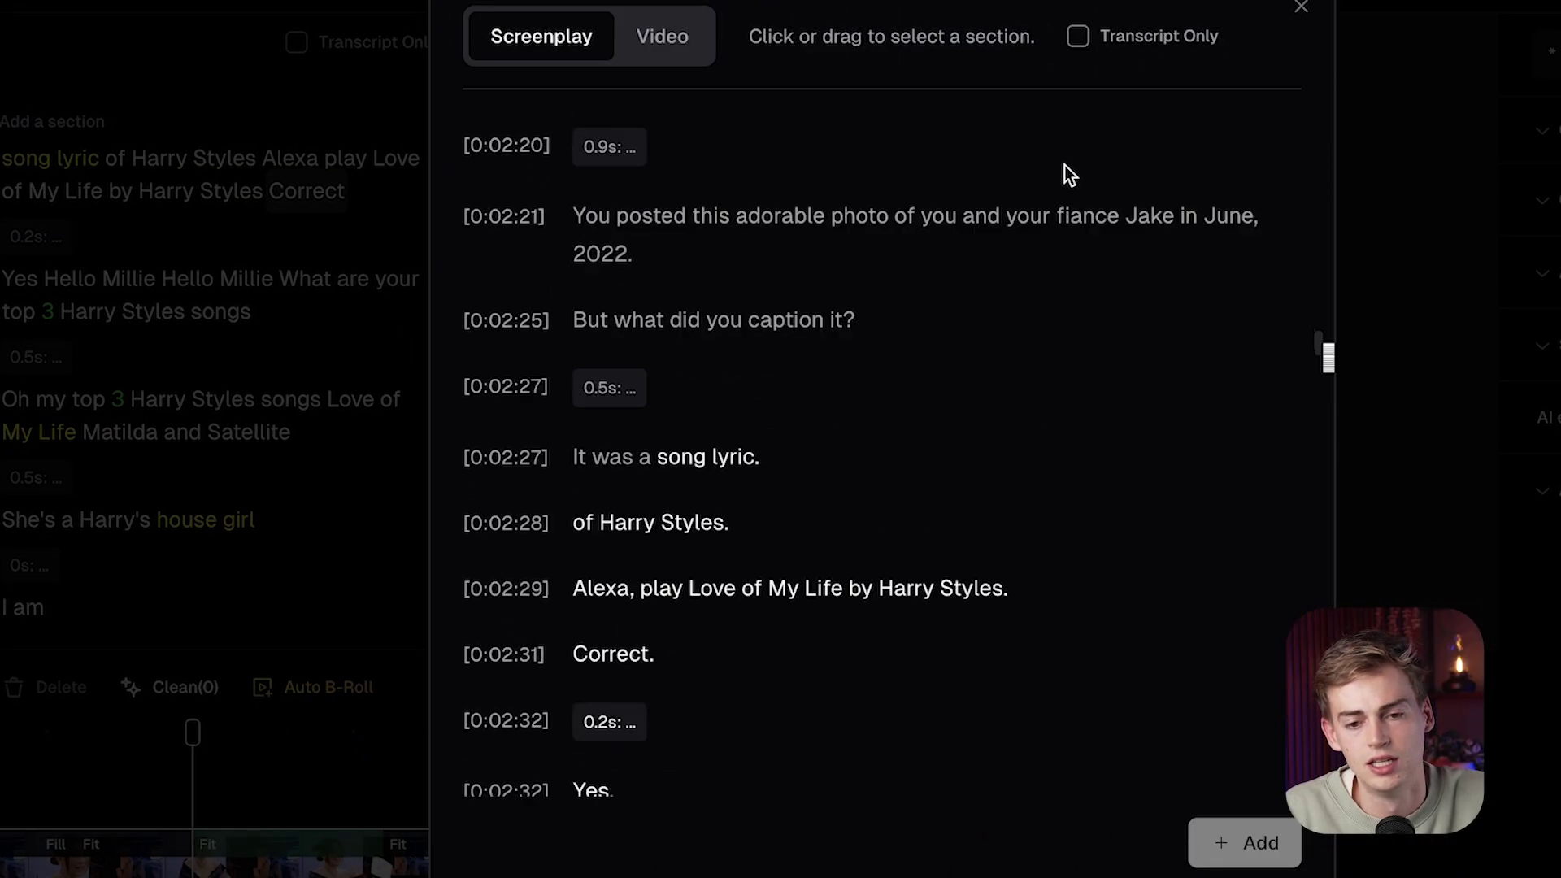
pyautogui.scroll(1, 597, 198)
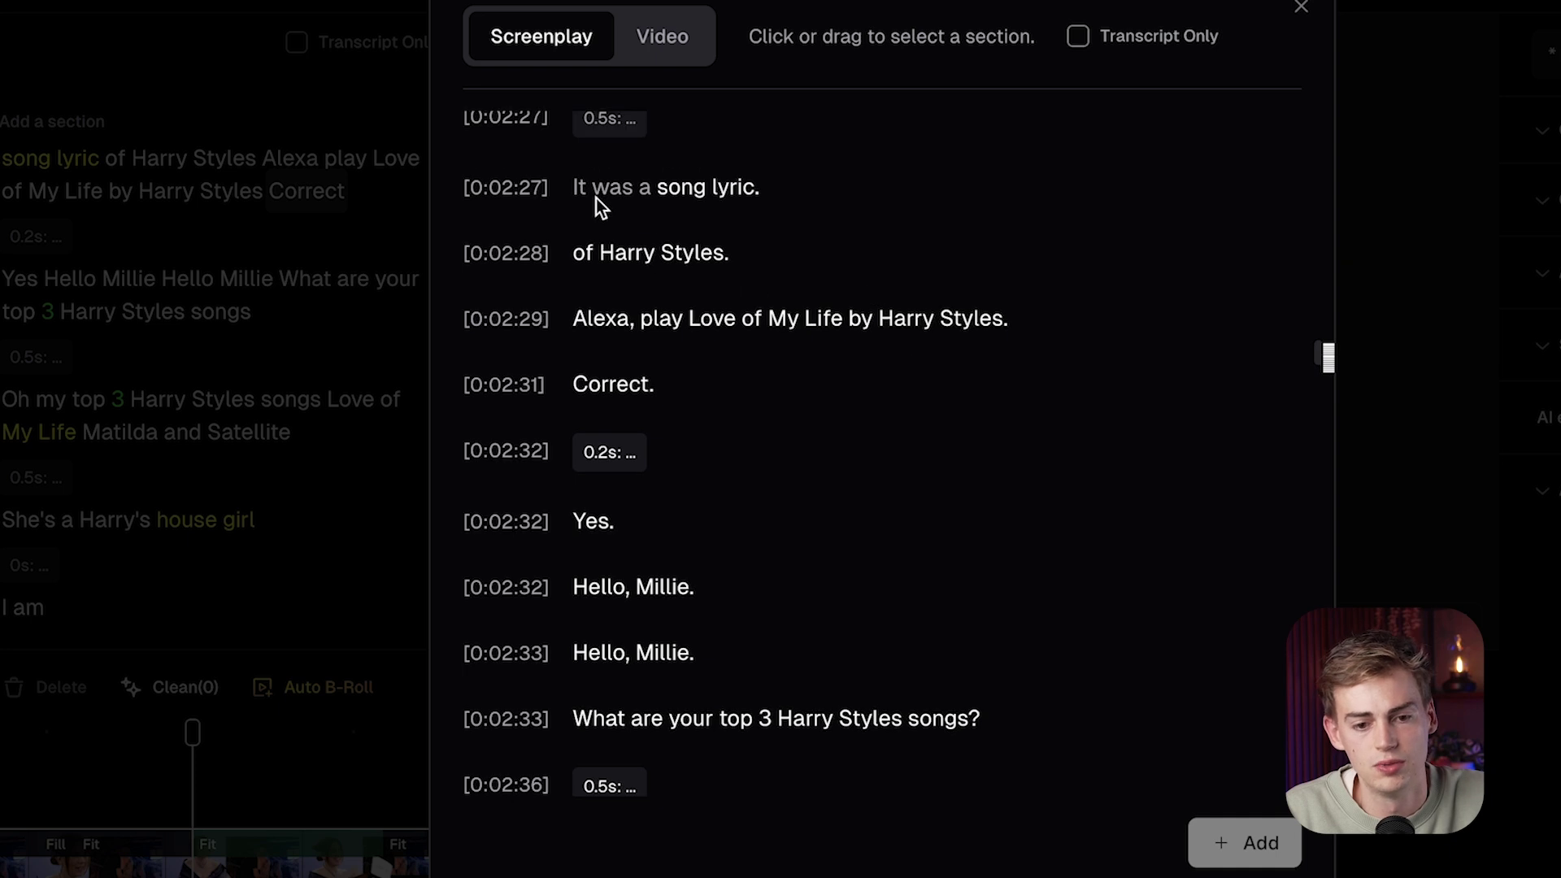
pyautogui.scroll(2, 639, 214)
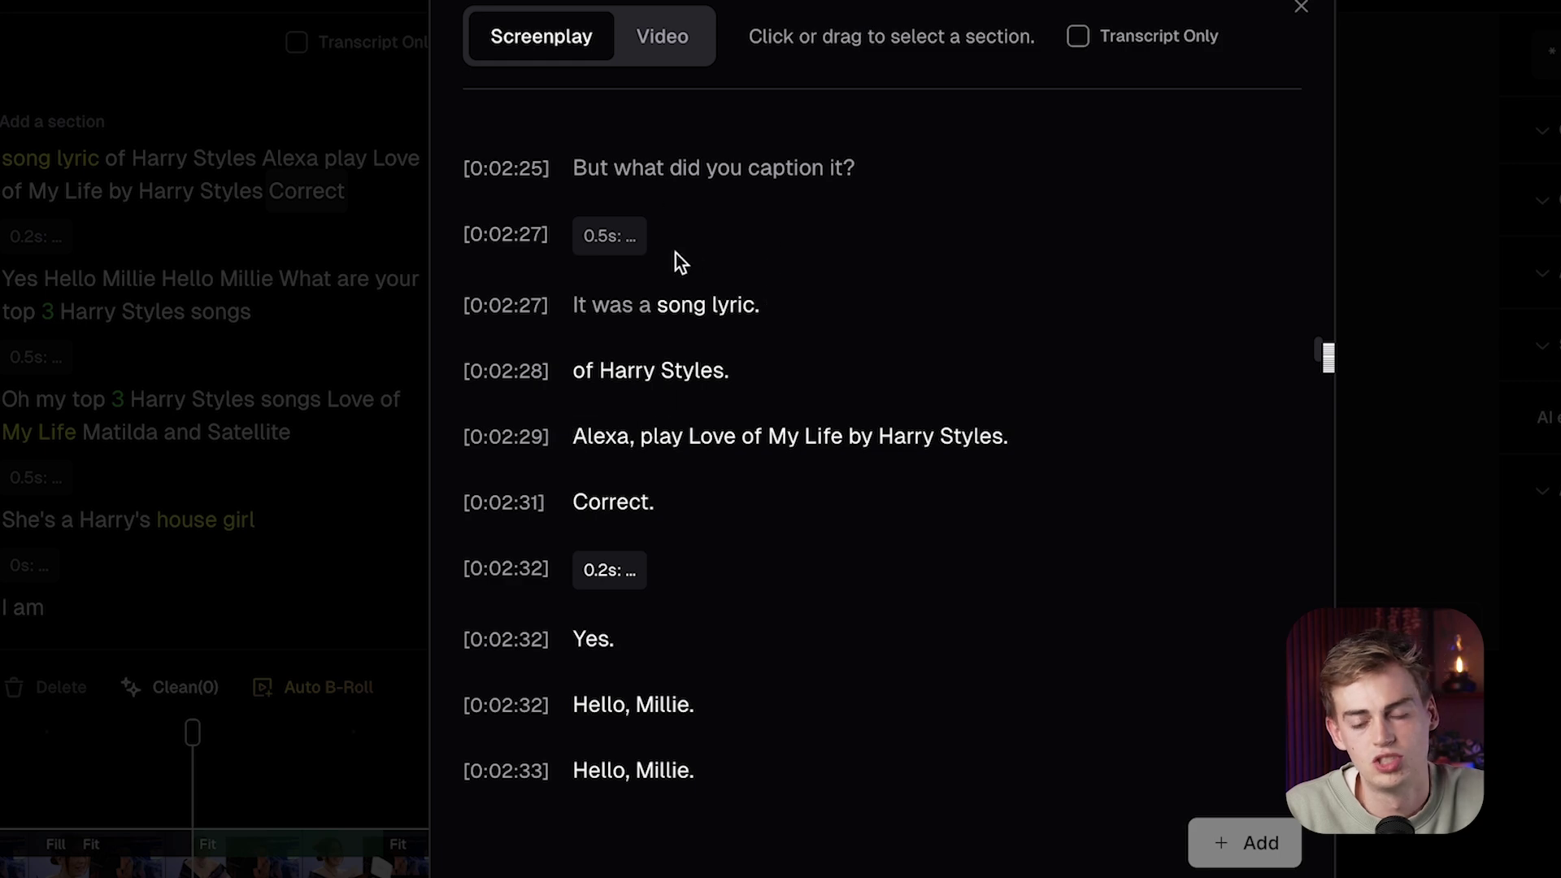
pyautogui.click(1302, 6)
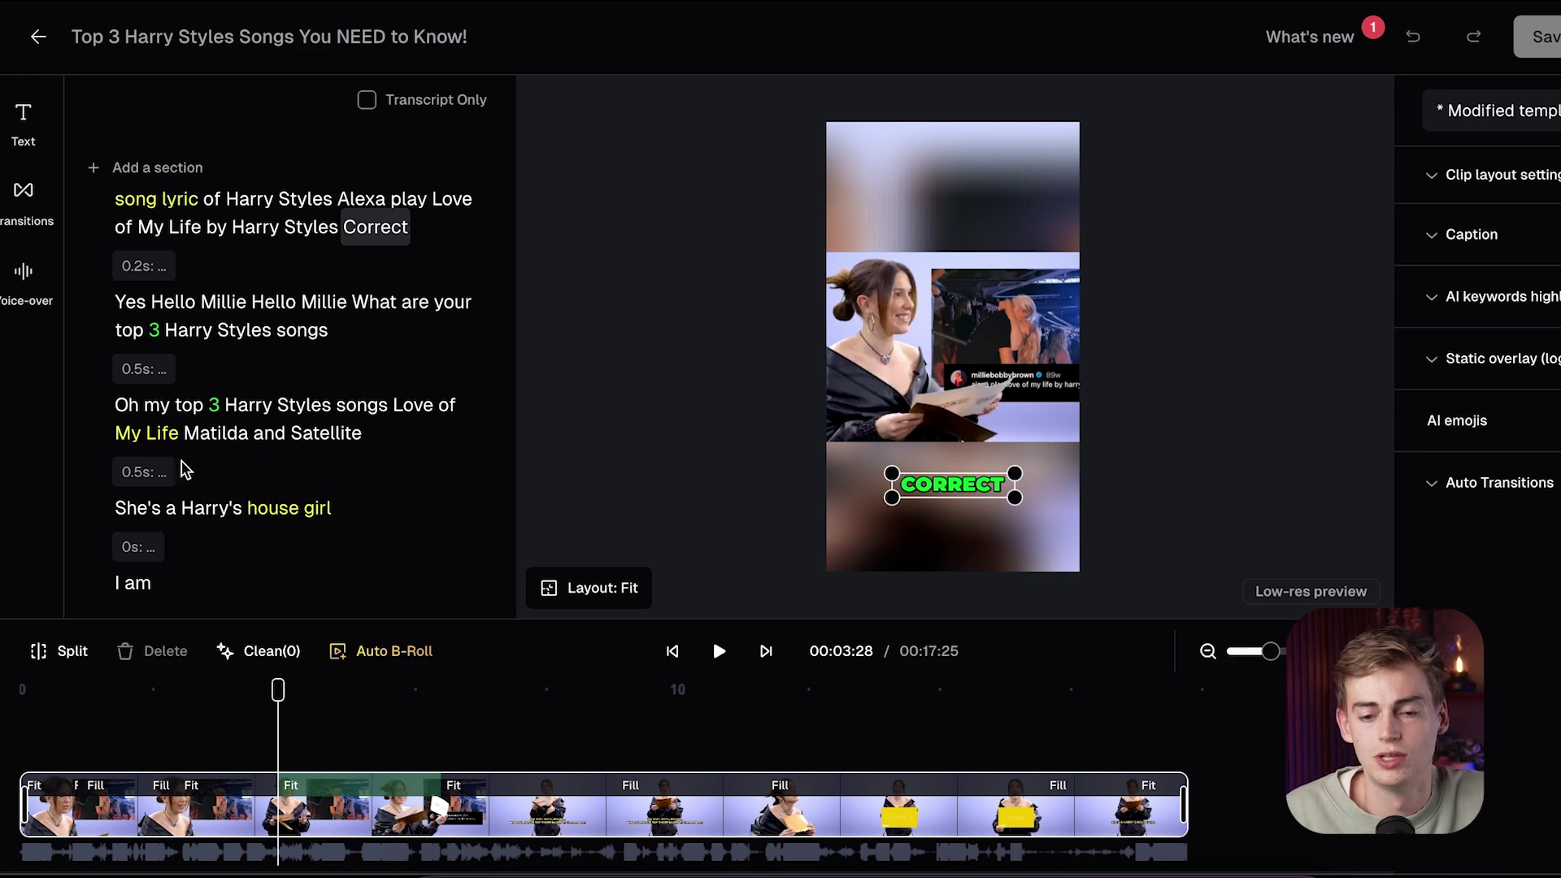
# Step: Set the opening shot to Layout: Fill and drag the crop box left onto the woman's face
pyautogui.click(56, 720)
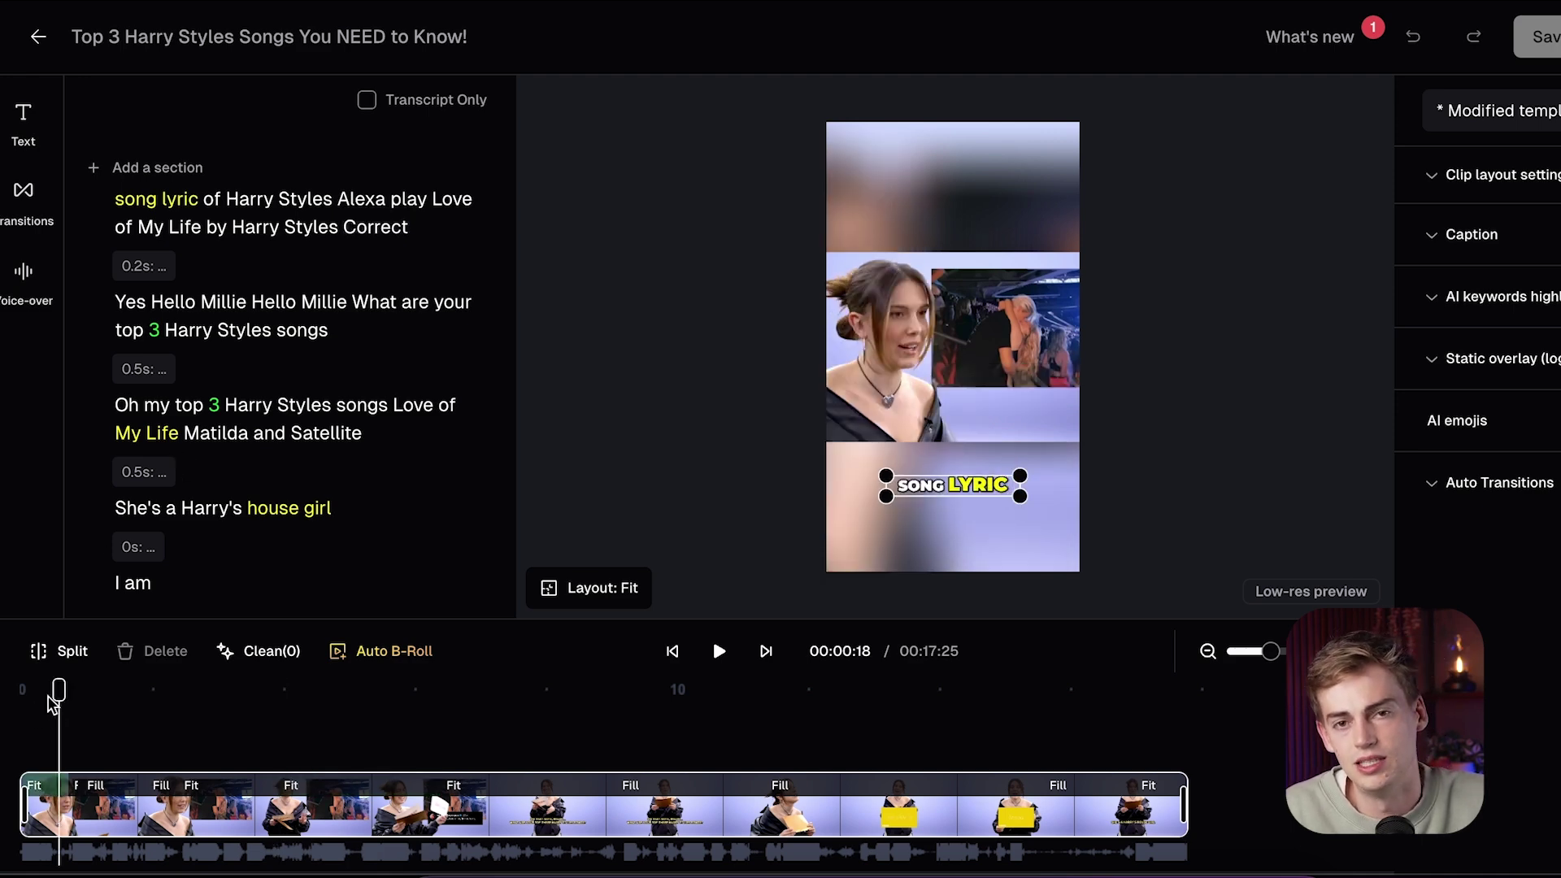
pyautogui.click(983, 248)
pyautogui.click(586, 600)
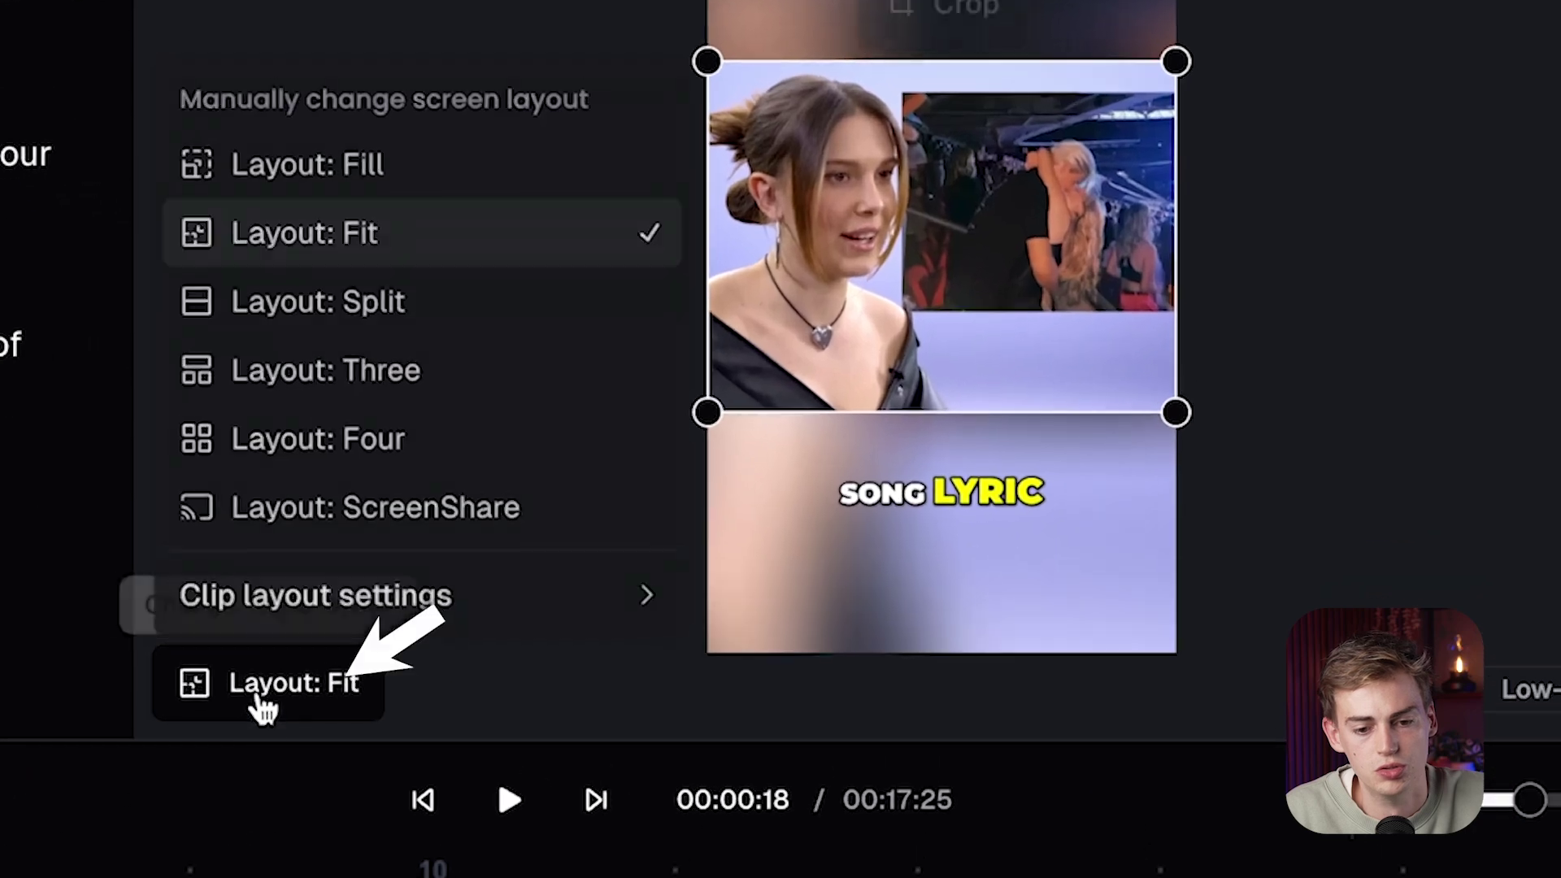
pyautogui.click(294, 166)
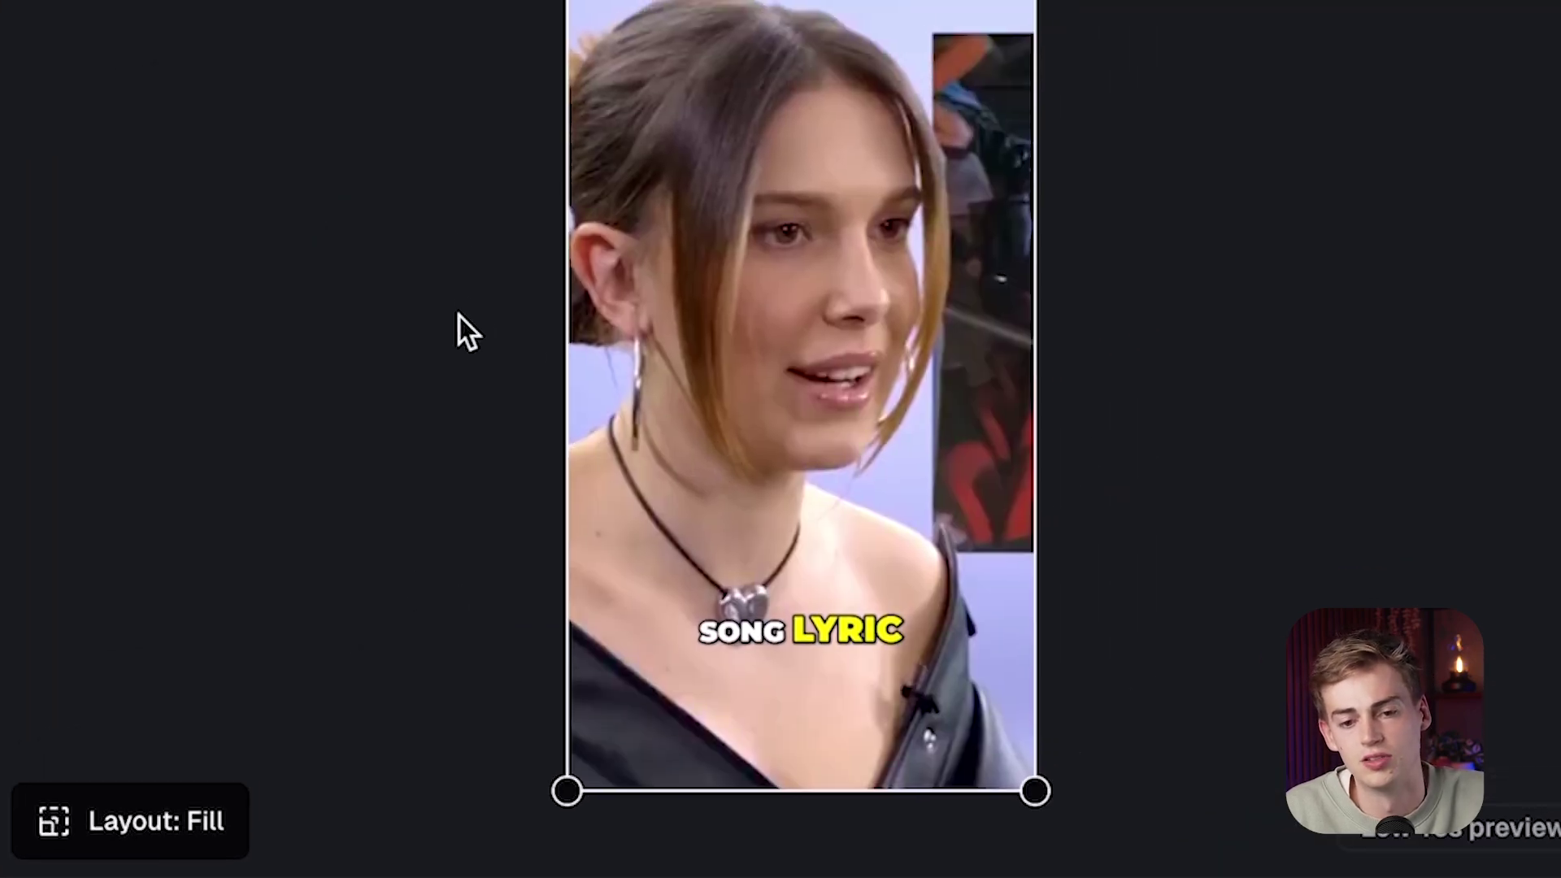
pyautogui.click(865, 159)
pyautogui.moveTo(674, 498)
pyautogui.mouseDown()
pyautogui.moveTo(631, 498)
pyautogui.moveTo(655, 498)
pyautogui.mouseUp()
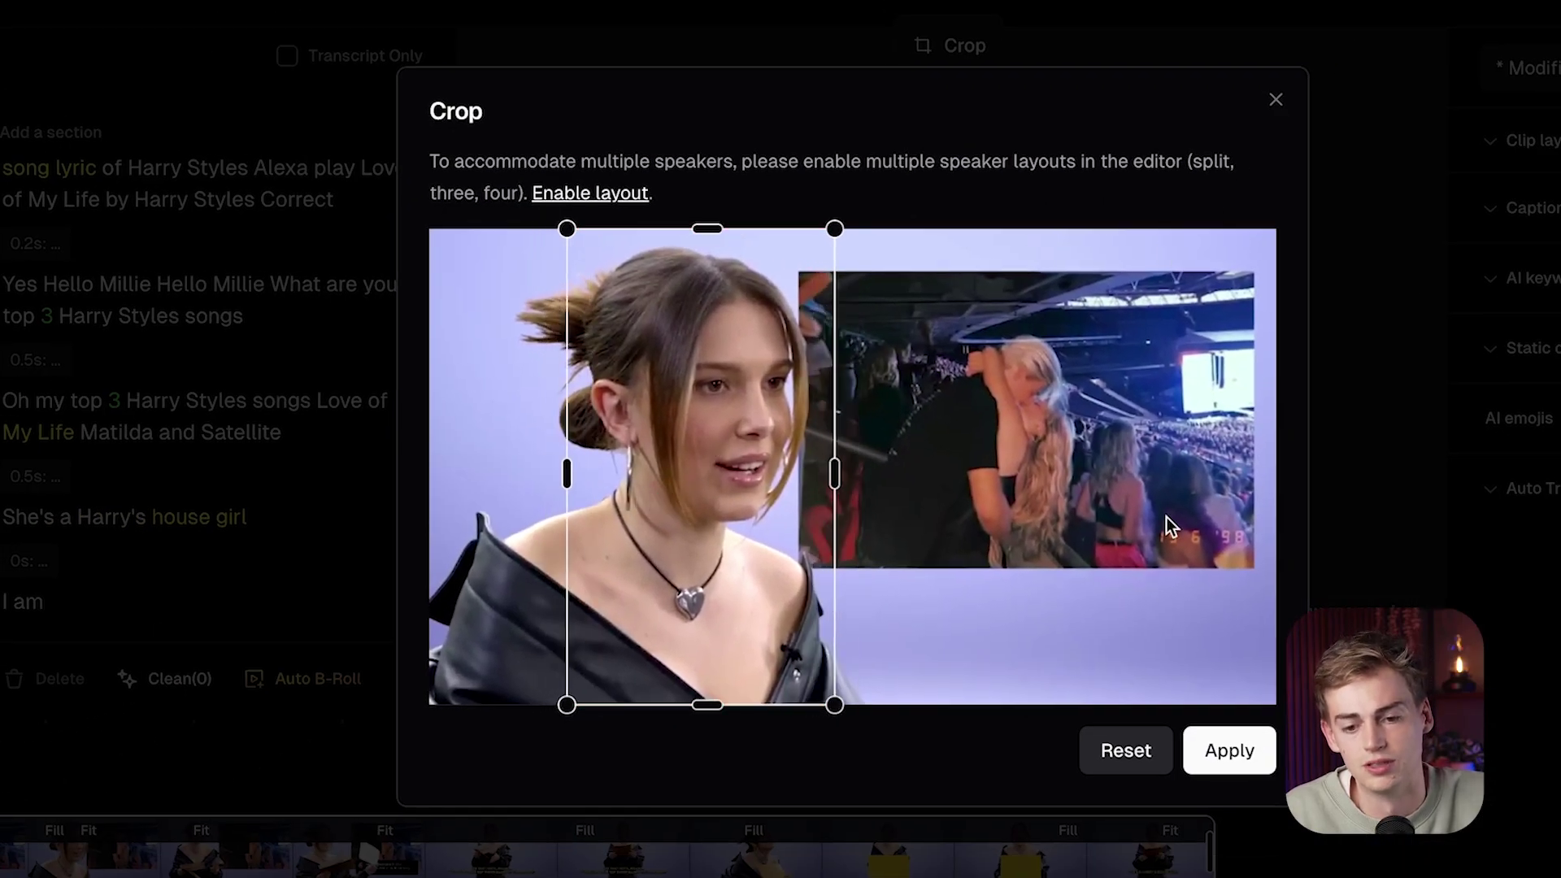
# Step: Close the crop window and put the opening clip in Layout: Fit
pyautogui.click(1276, 99)
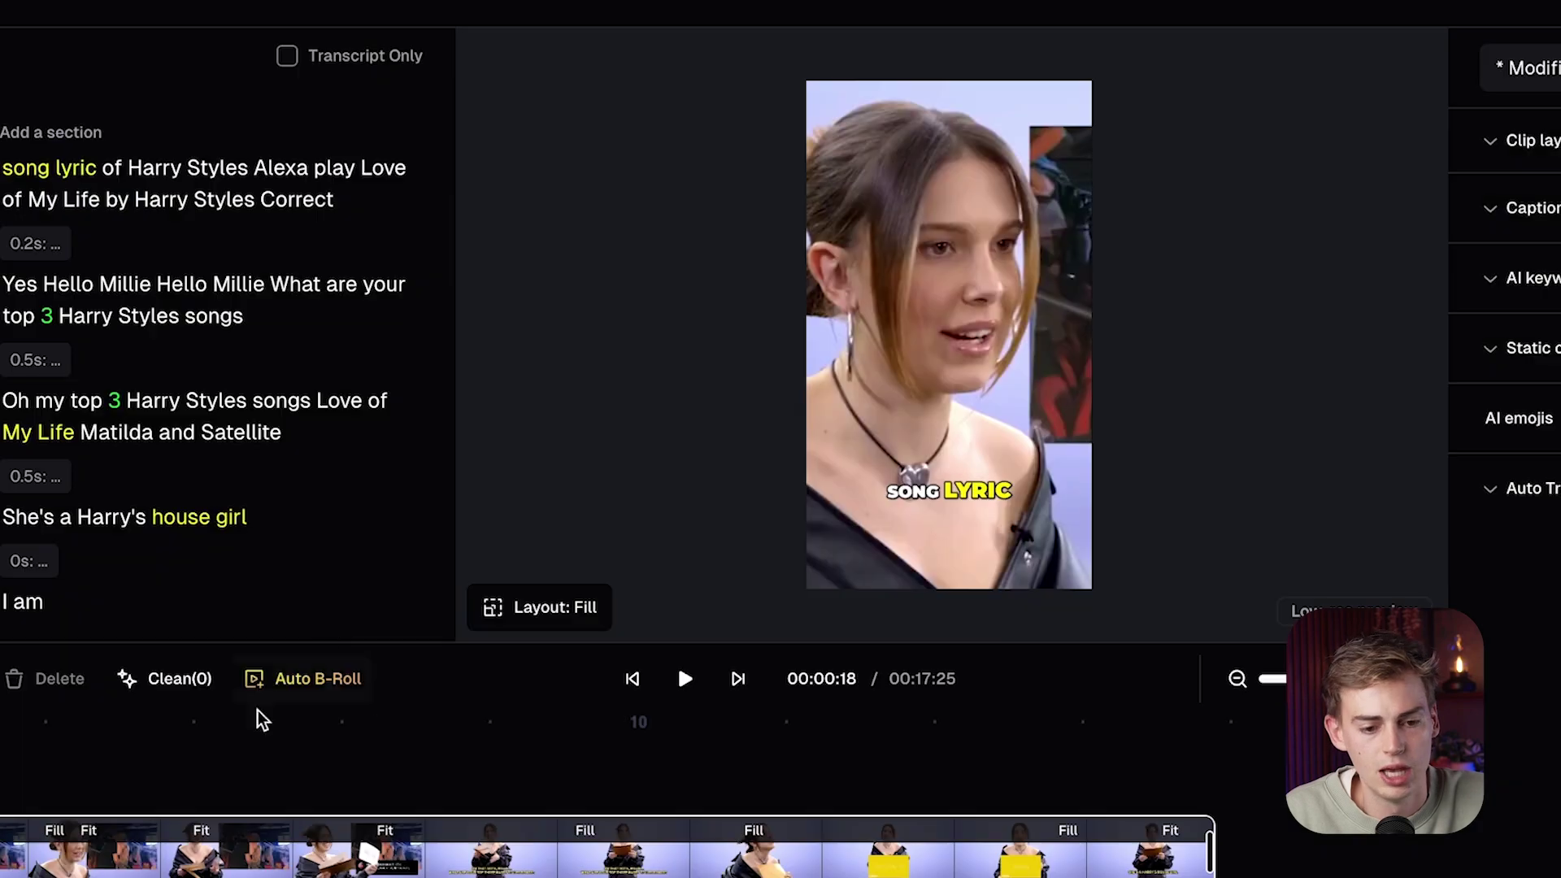
pyautogui.click(550, 612)
pyautogui.click(575, 330)
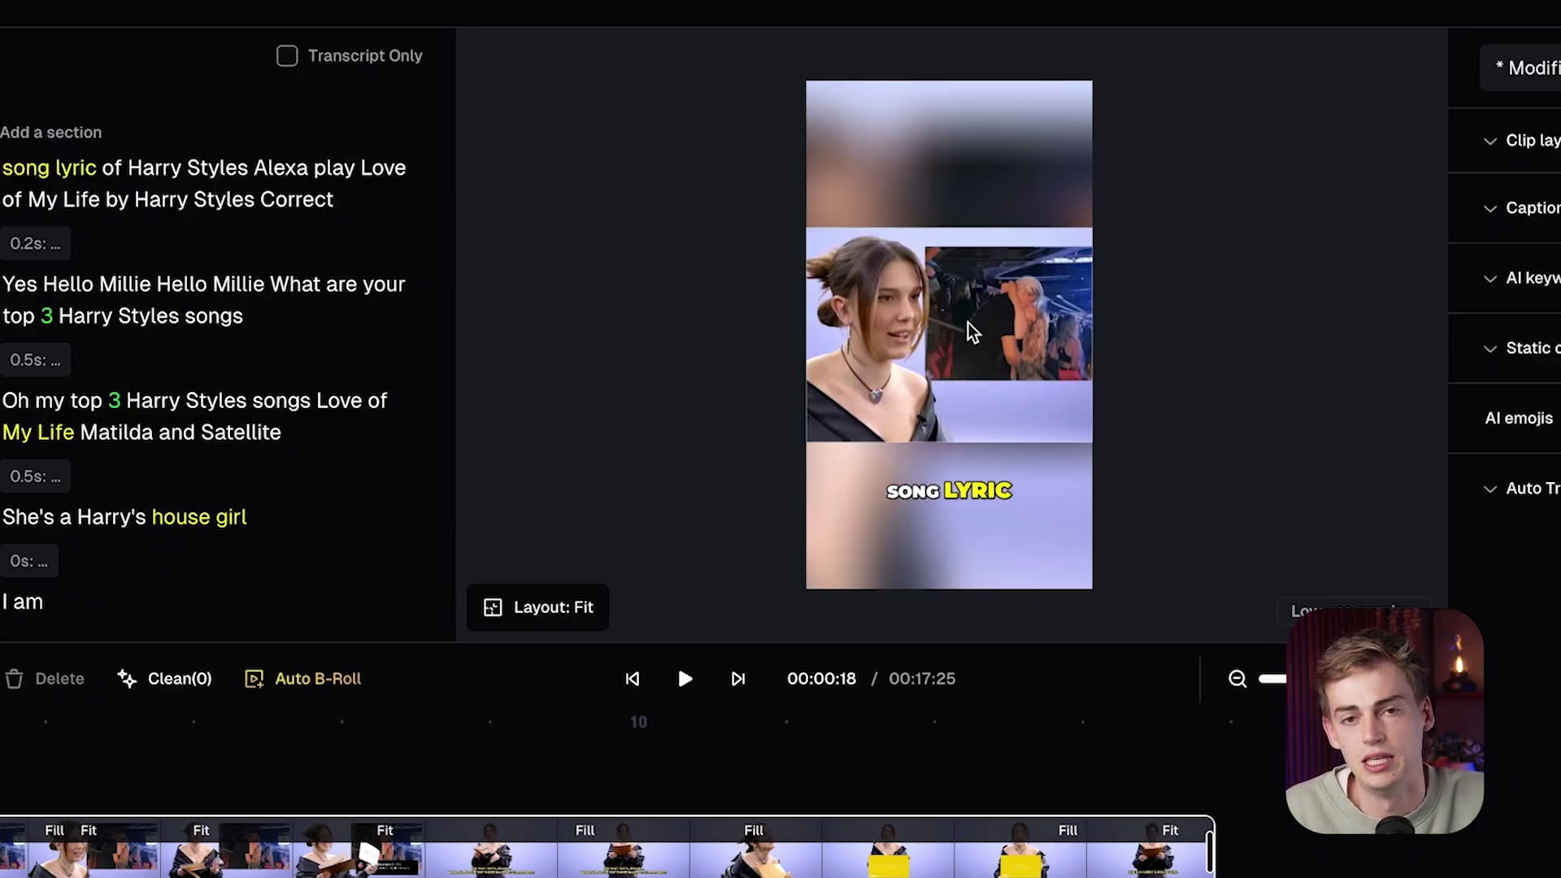
# Step: At 00:07:05, set the top-3-songs clip to Layout: Fill and shift its crop right to frame her
pyautogui.click(47, 740)
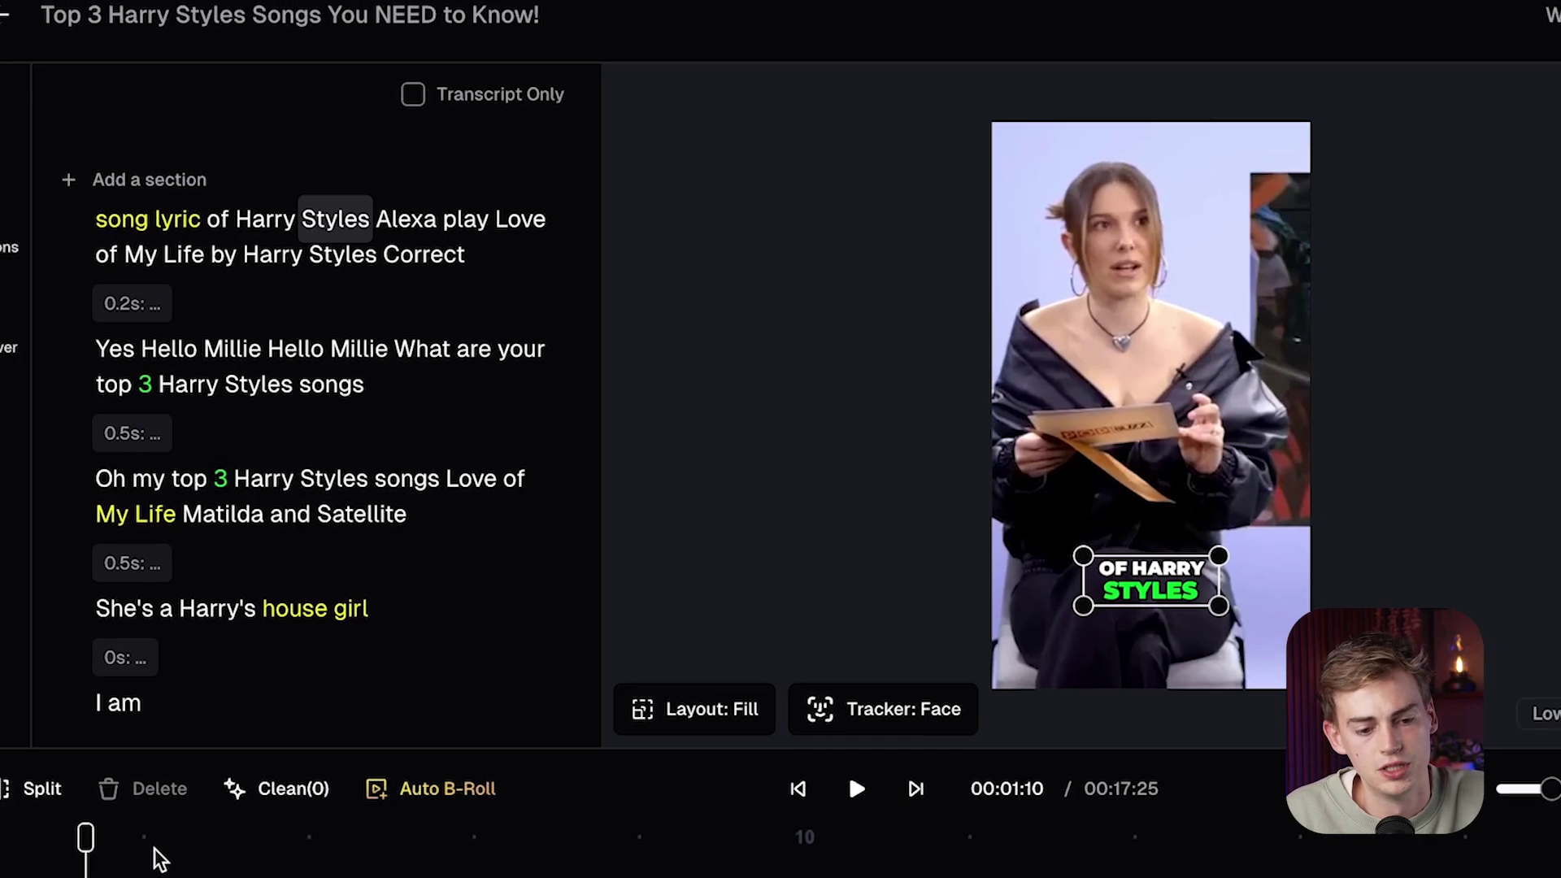
pyautogui.click(429, 735)
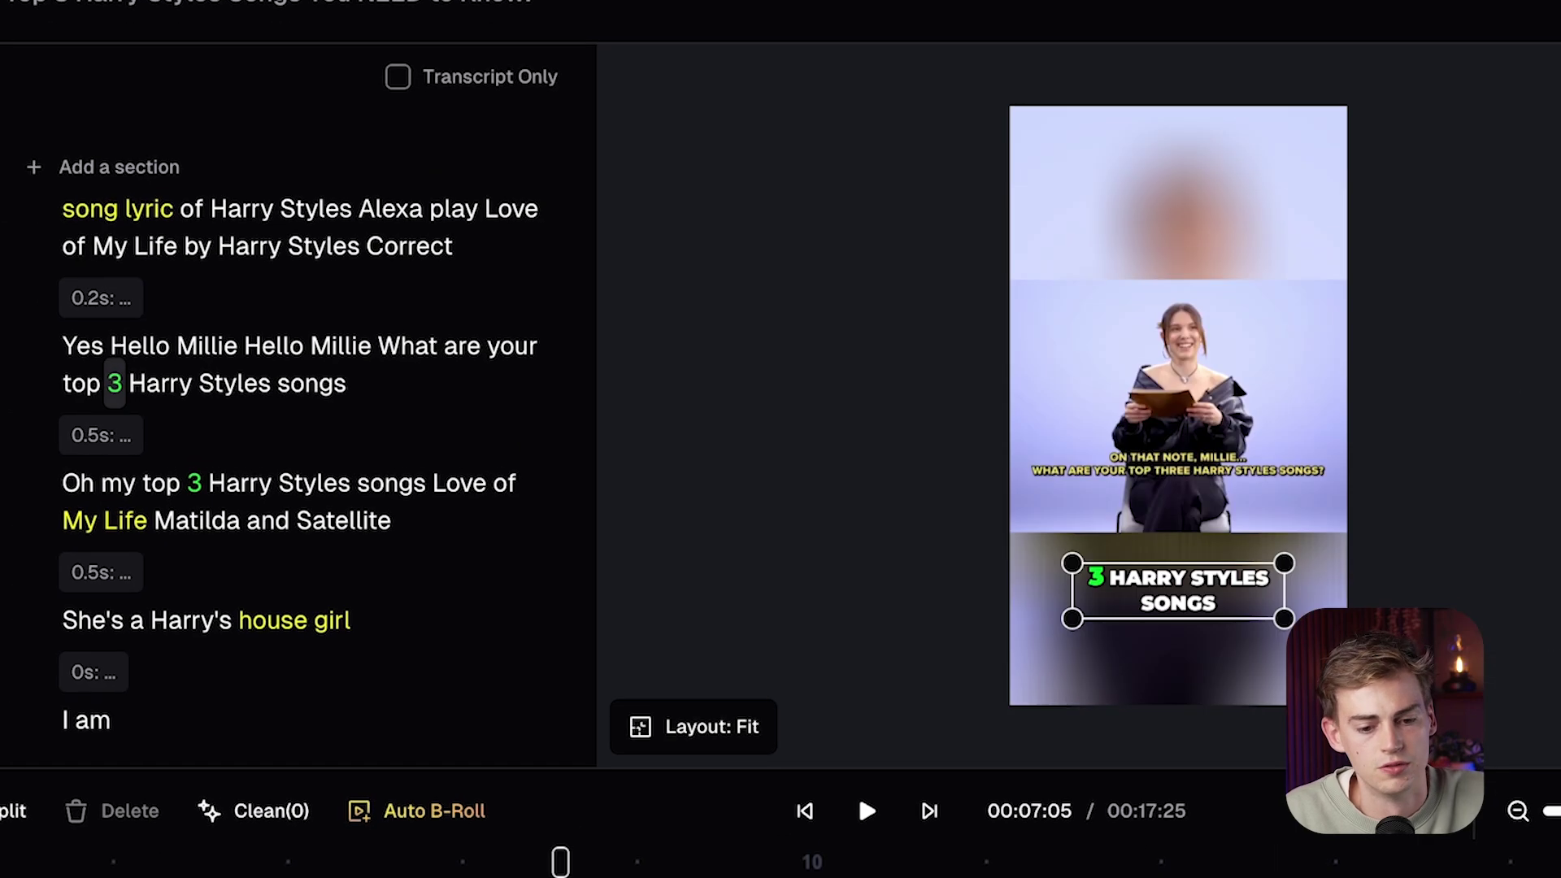
pyautogui.click(1184, 411)
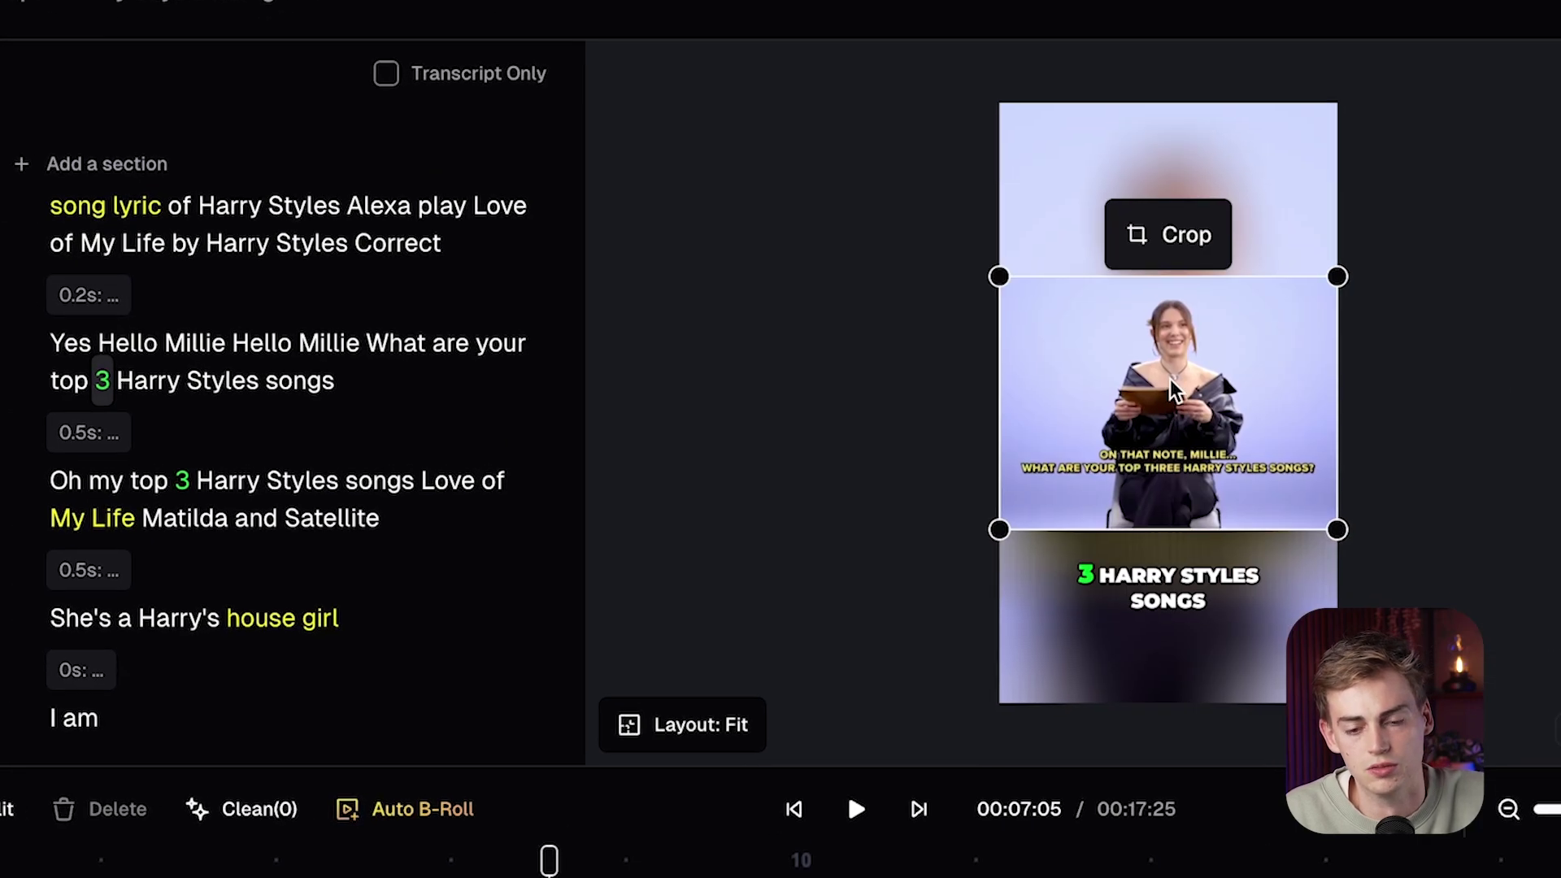
pyautogui.click(1185, 398)
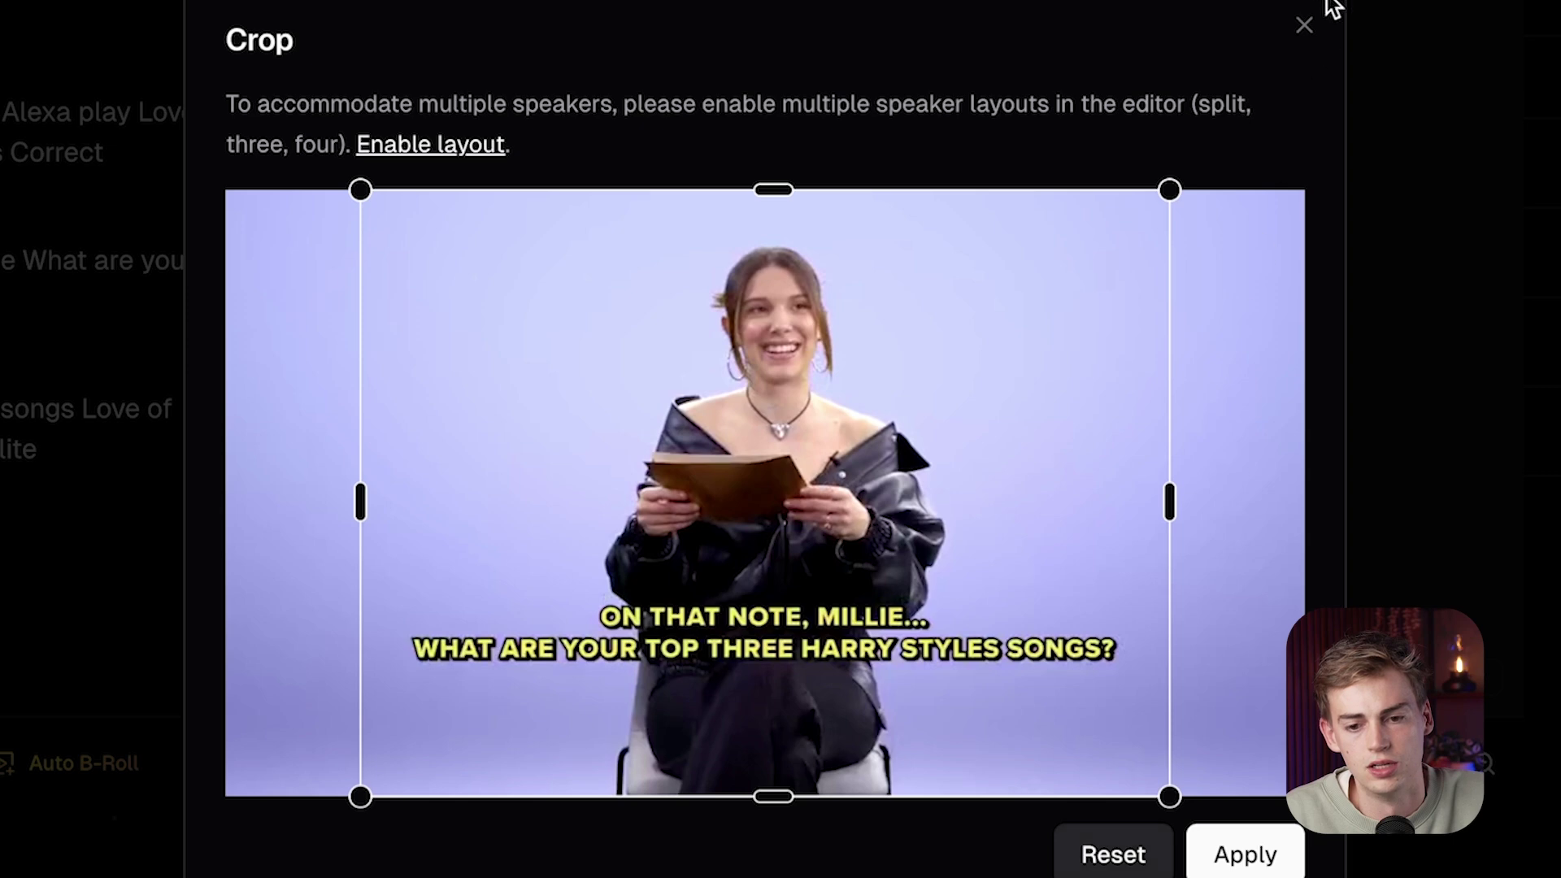
pyautogui.click(1306, 30)
pyautogui.click(354, 675)
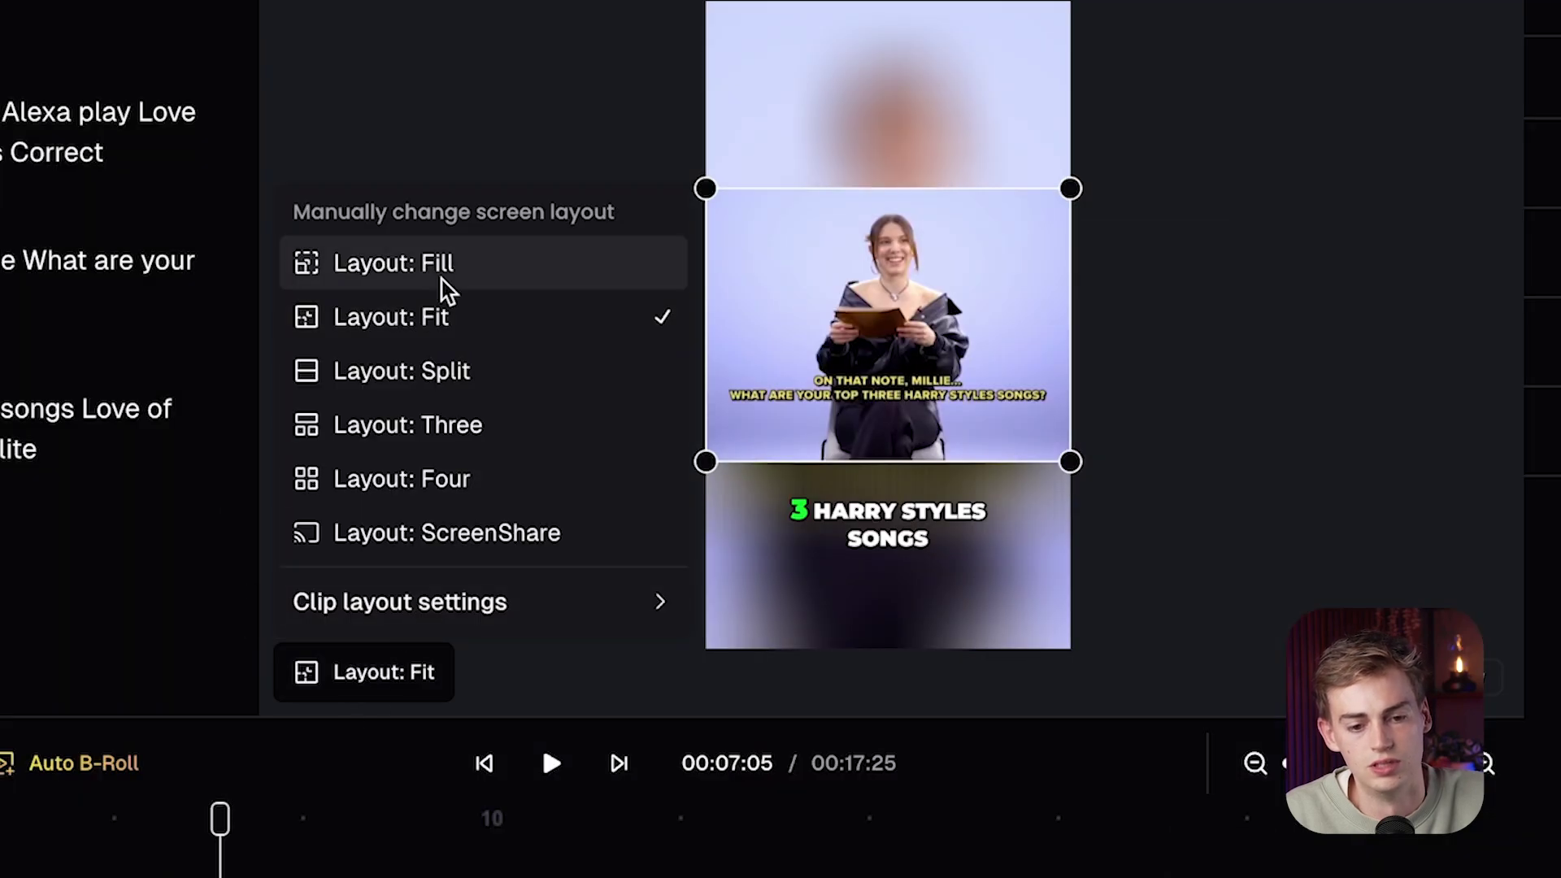
pyautogui.click(407, 276)
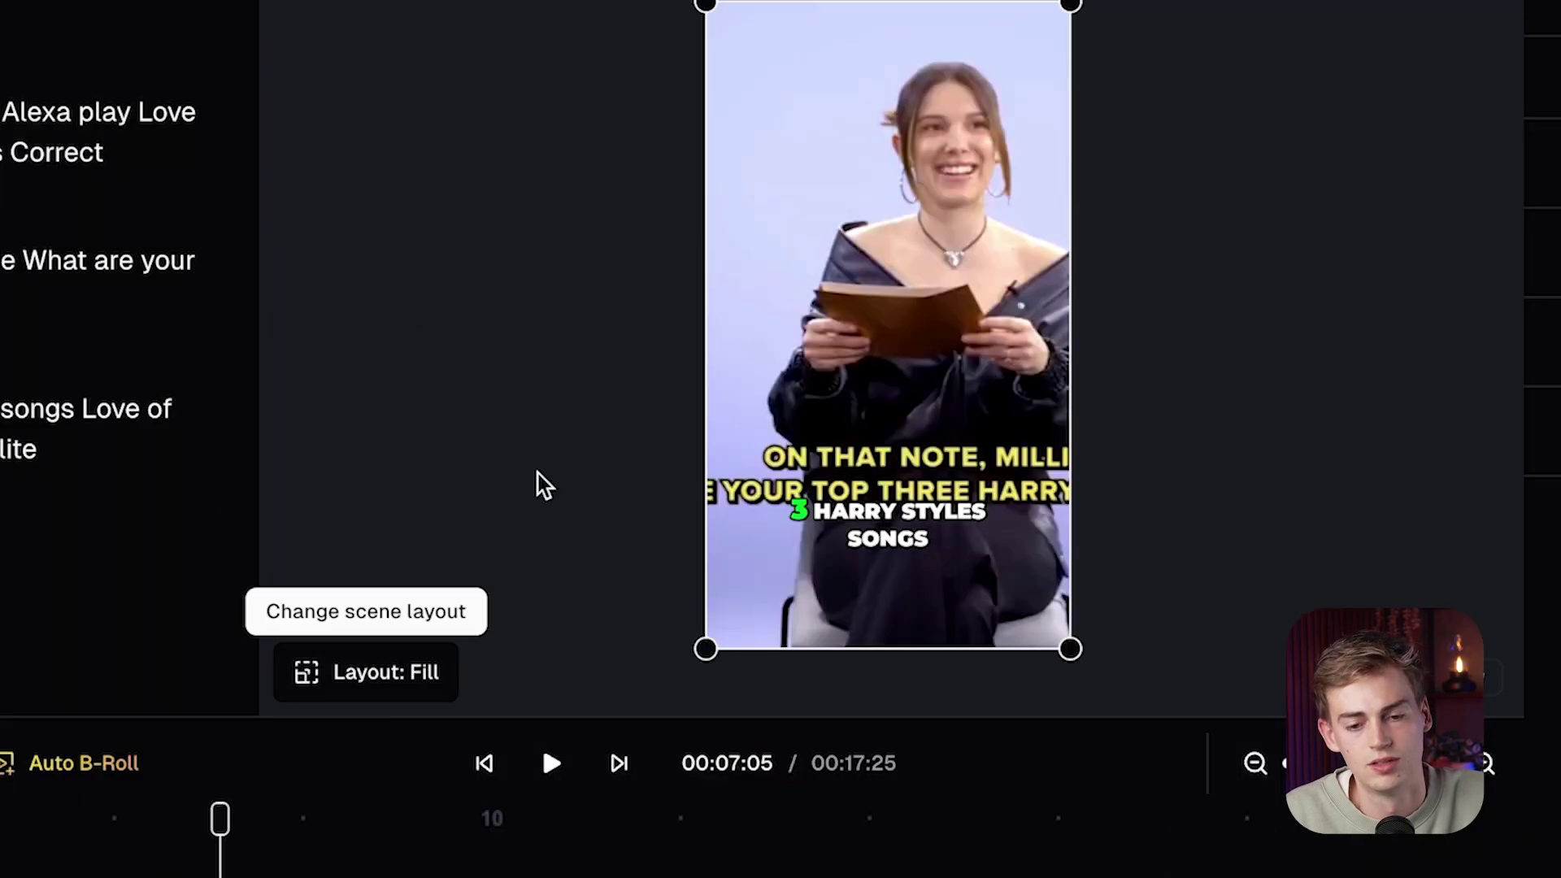
pyautogui.click(903, 248)
pyautogui.moveTo(643, 404); pyautogui.dragTo(762, 476)
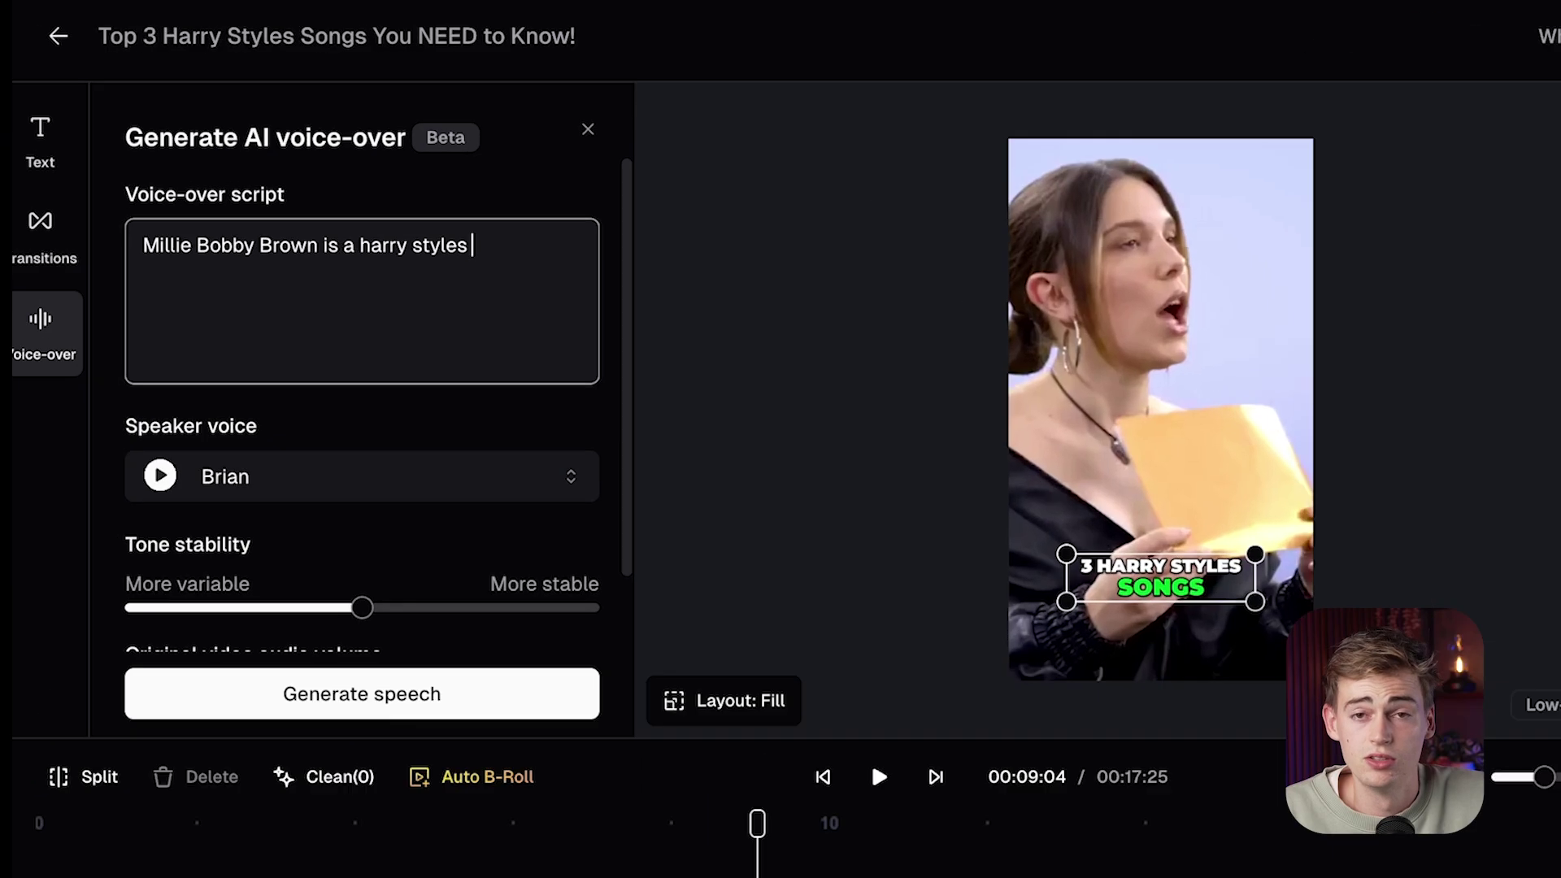
pyautogui.write('fangirl')
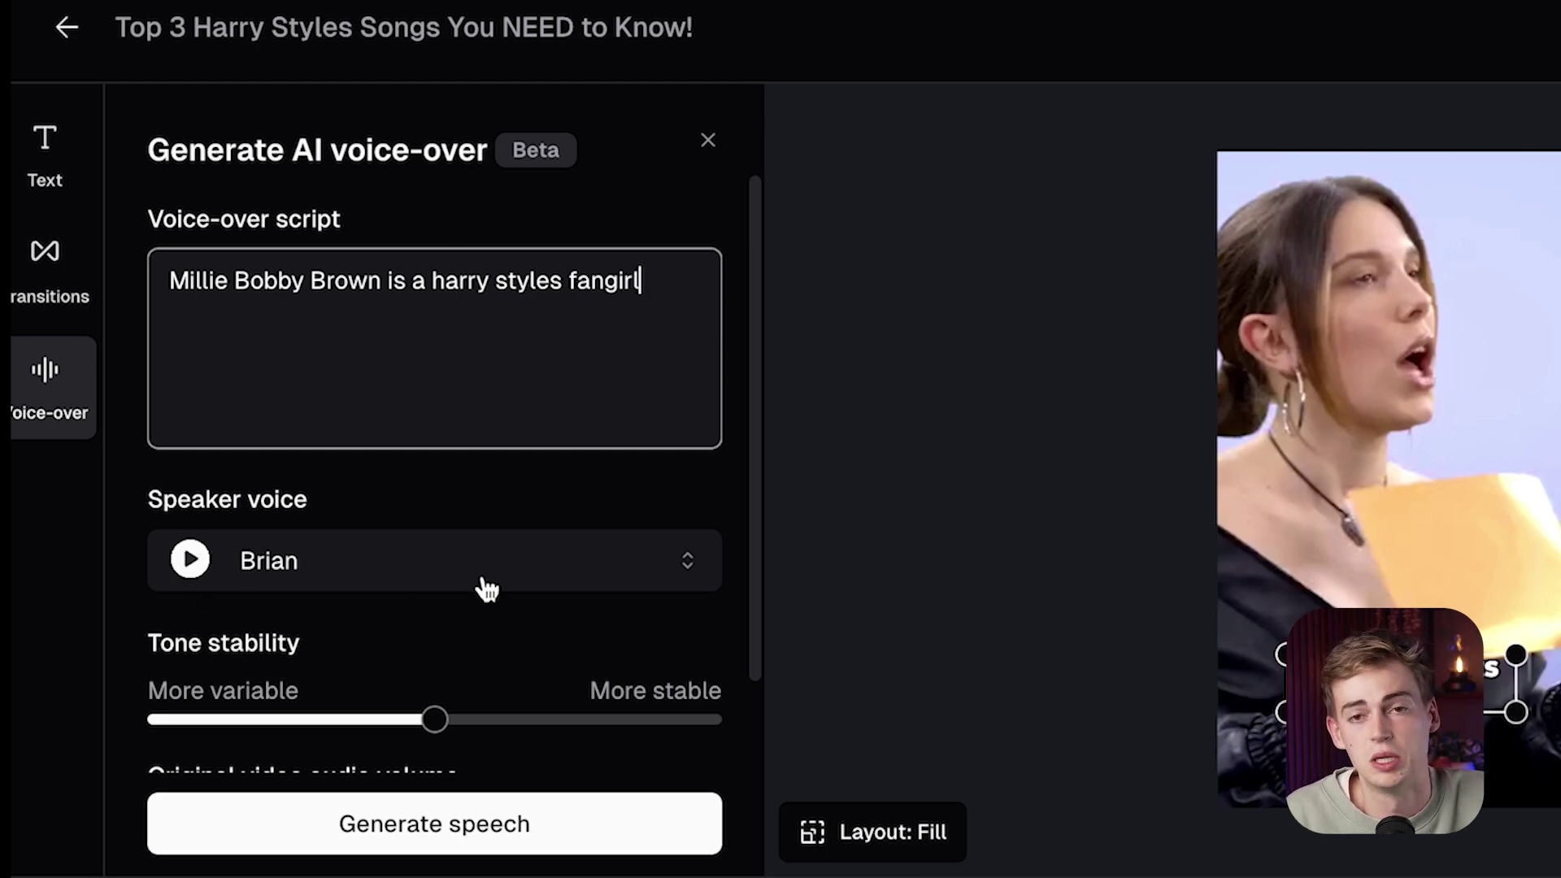
# Step: Preview the Brian voice and generate the fangirl AI voice-over speech
pyautogui.click(192, 562)
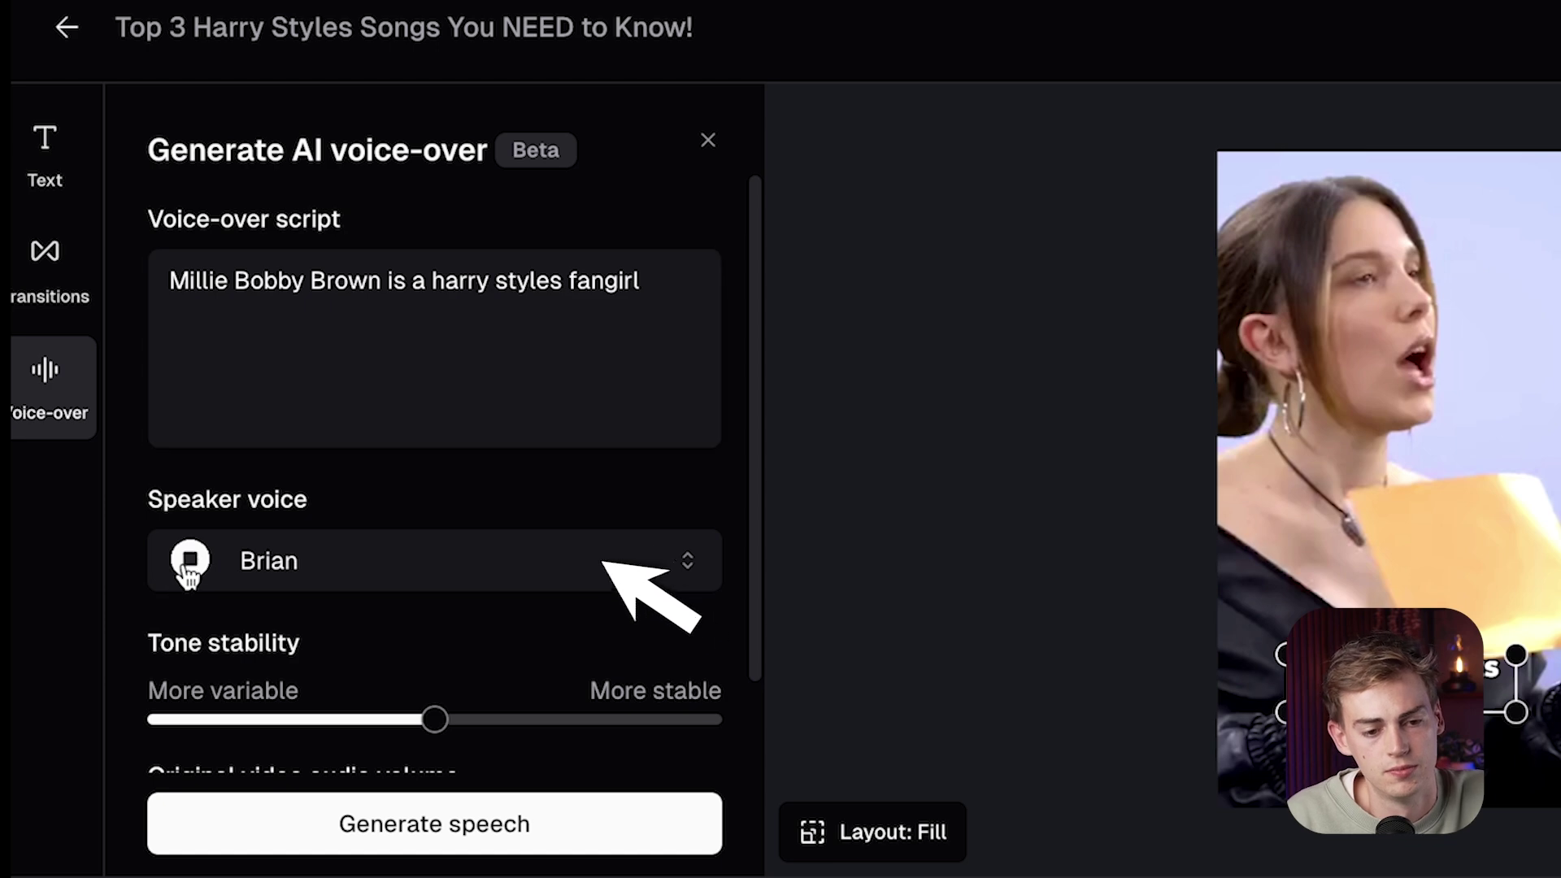
pyautogui.scroll(-2, 325, 570)
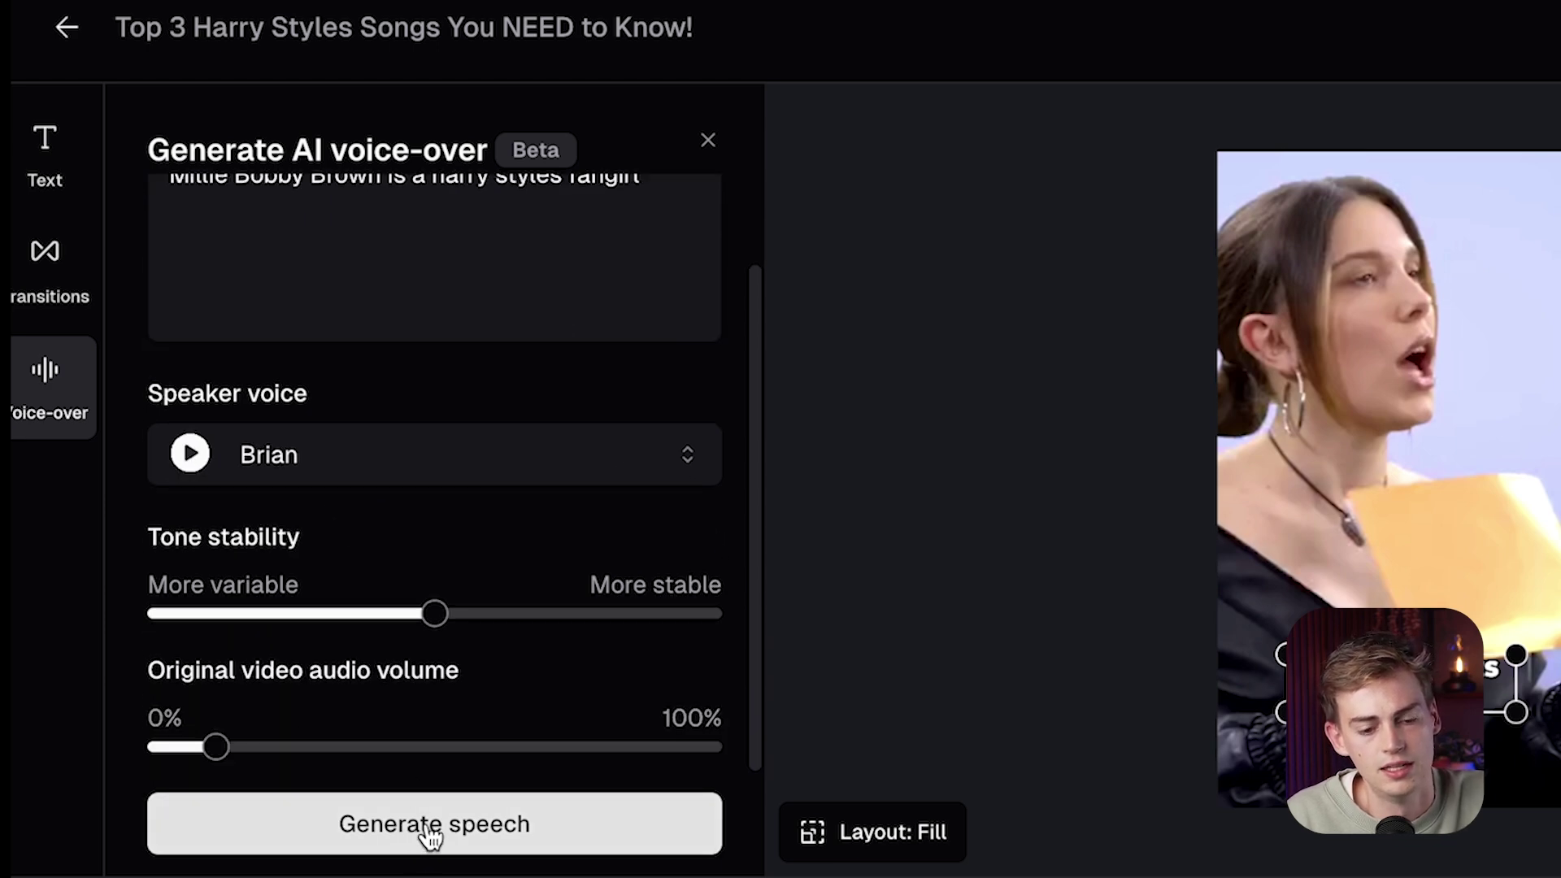
pyautogui.click(431, 837)
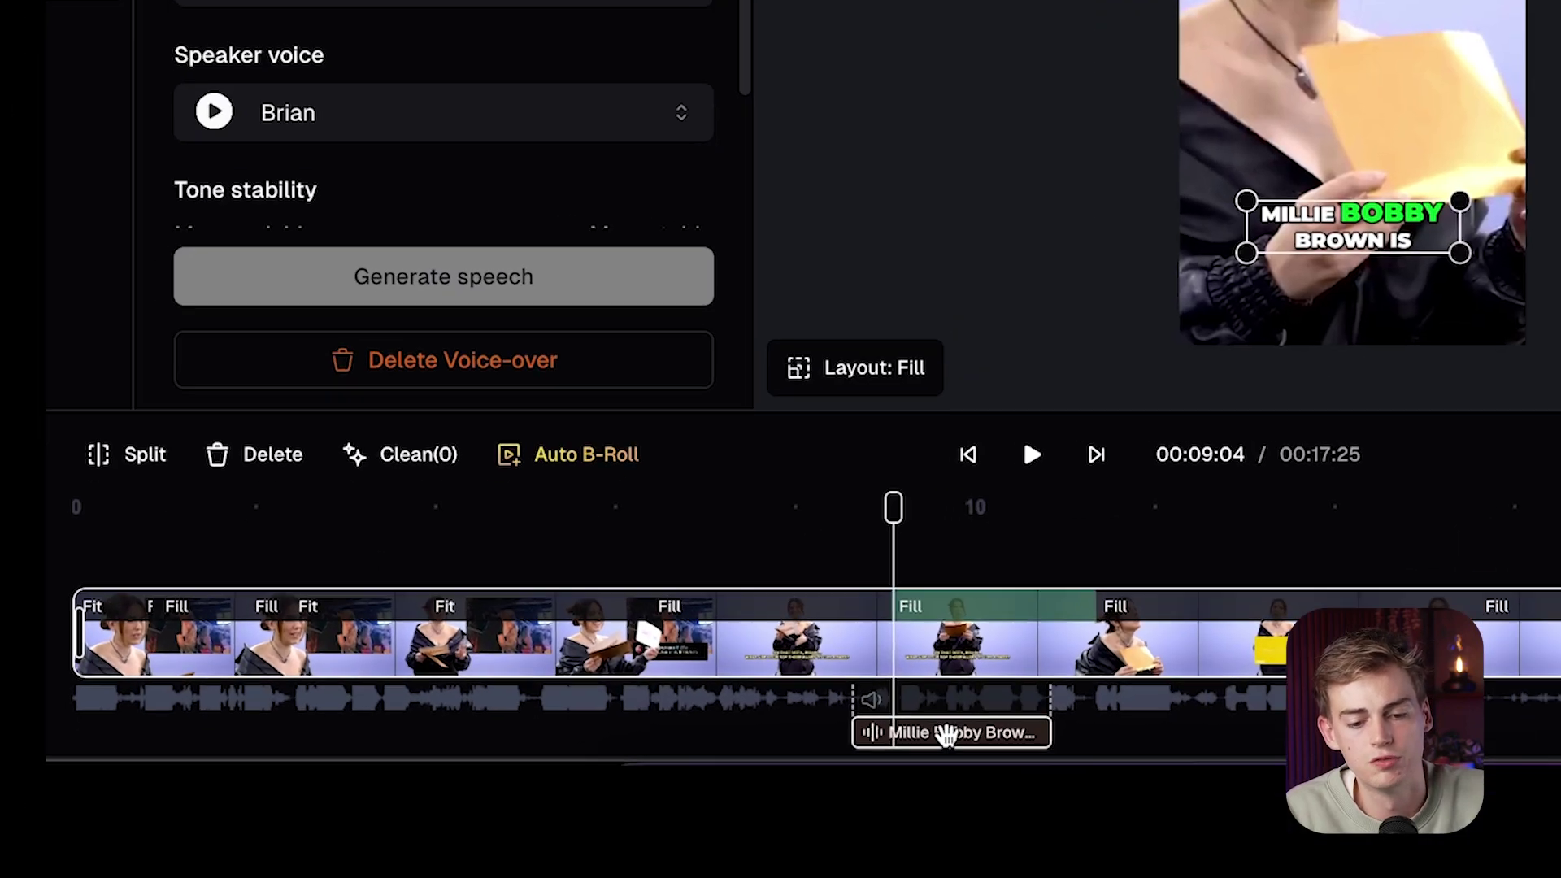
# Step: Move the voice-over to the clip's start and play from the beginning
pyautogui.moveTo(946, 734); pyautogui.dragTo(166, 734)
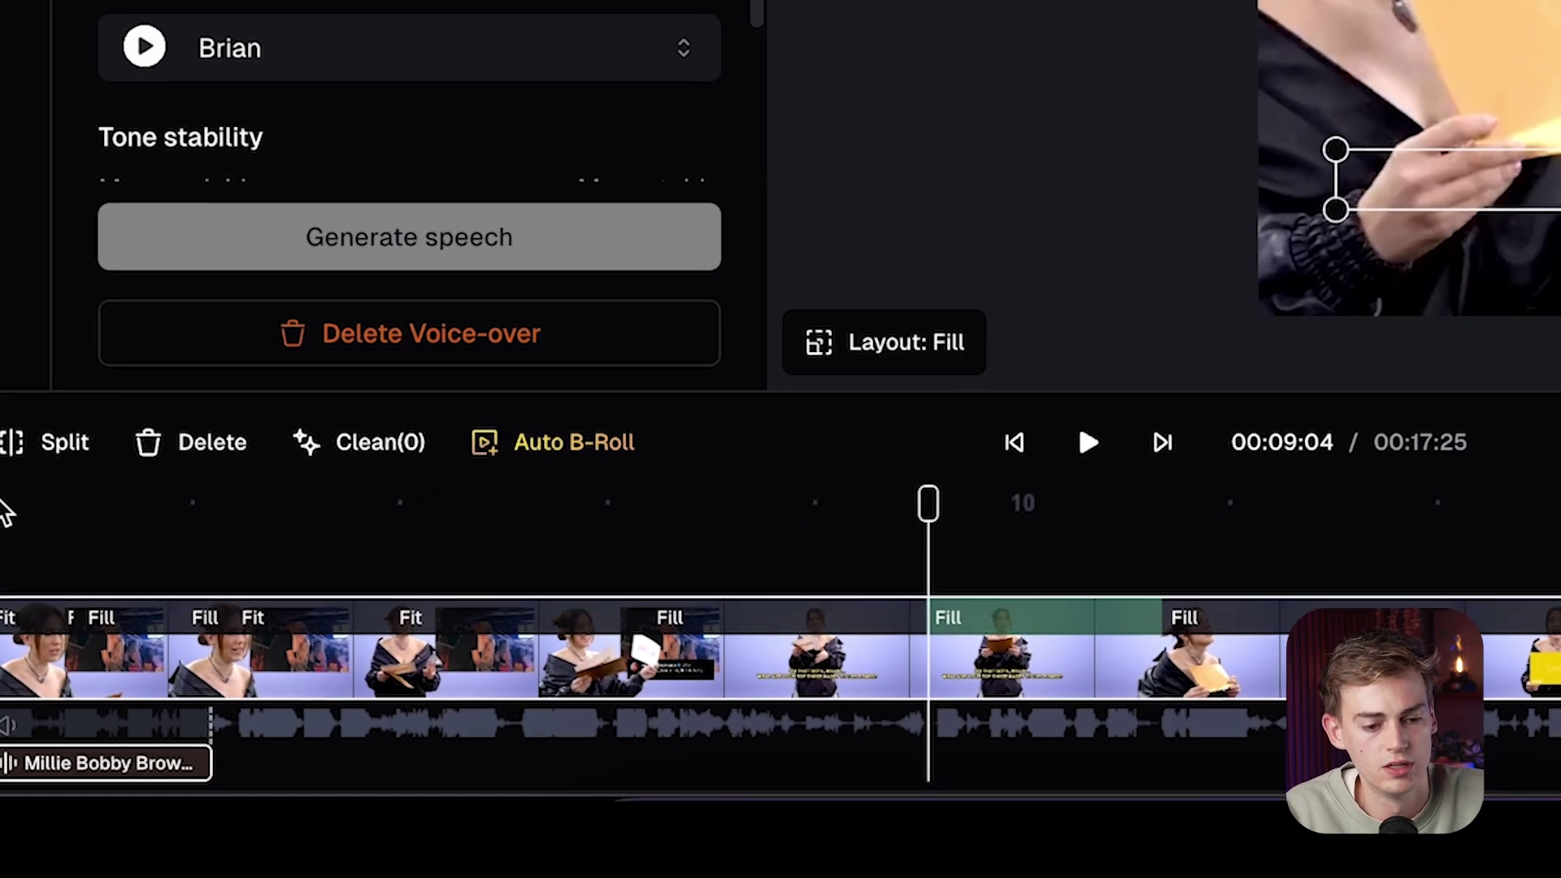
pyautogui.click(4, 509)
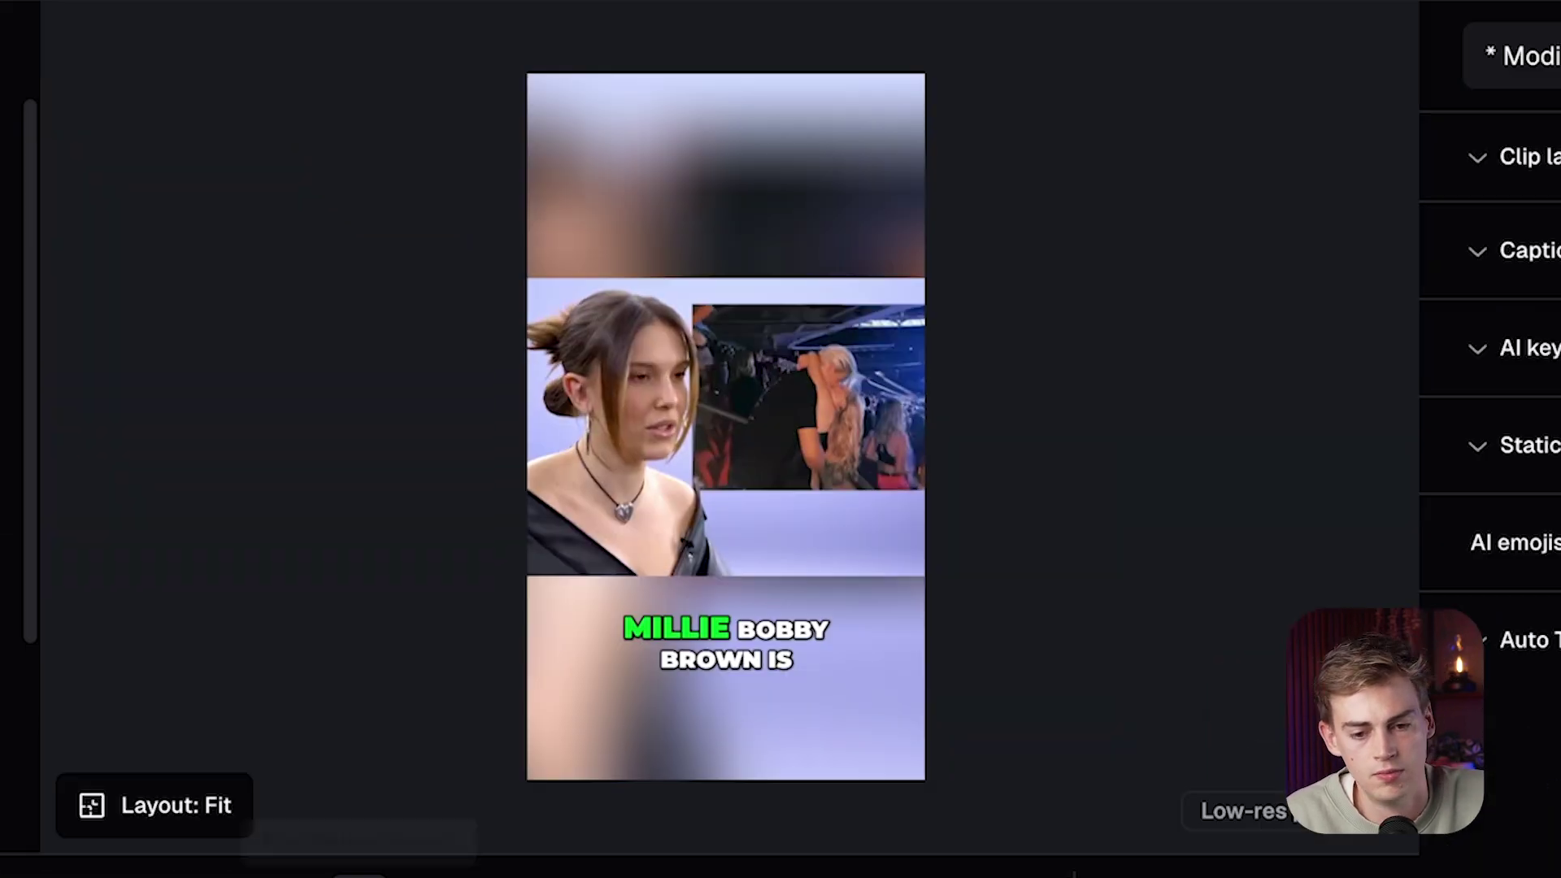
pyautogui.press('space')
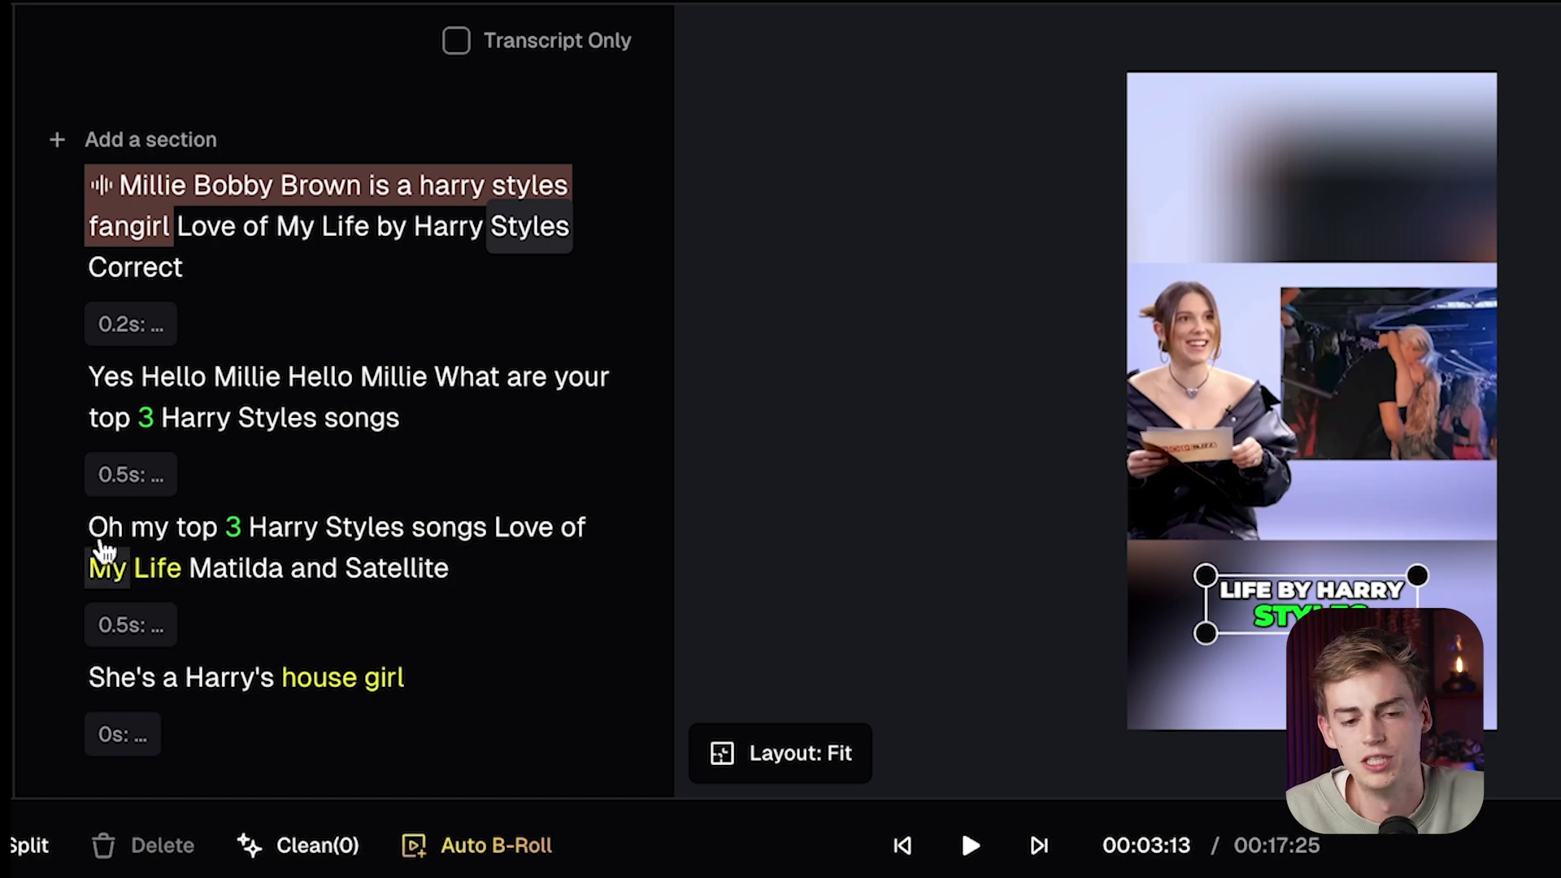
# Step: Add the Screenplay lines 'You posted this adorable photo…' through 'It was a', then play it back
pyautogui.click(130, 148)
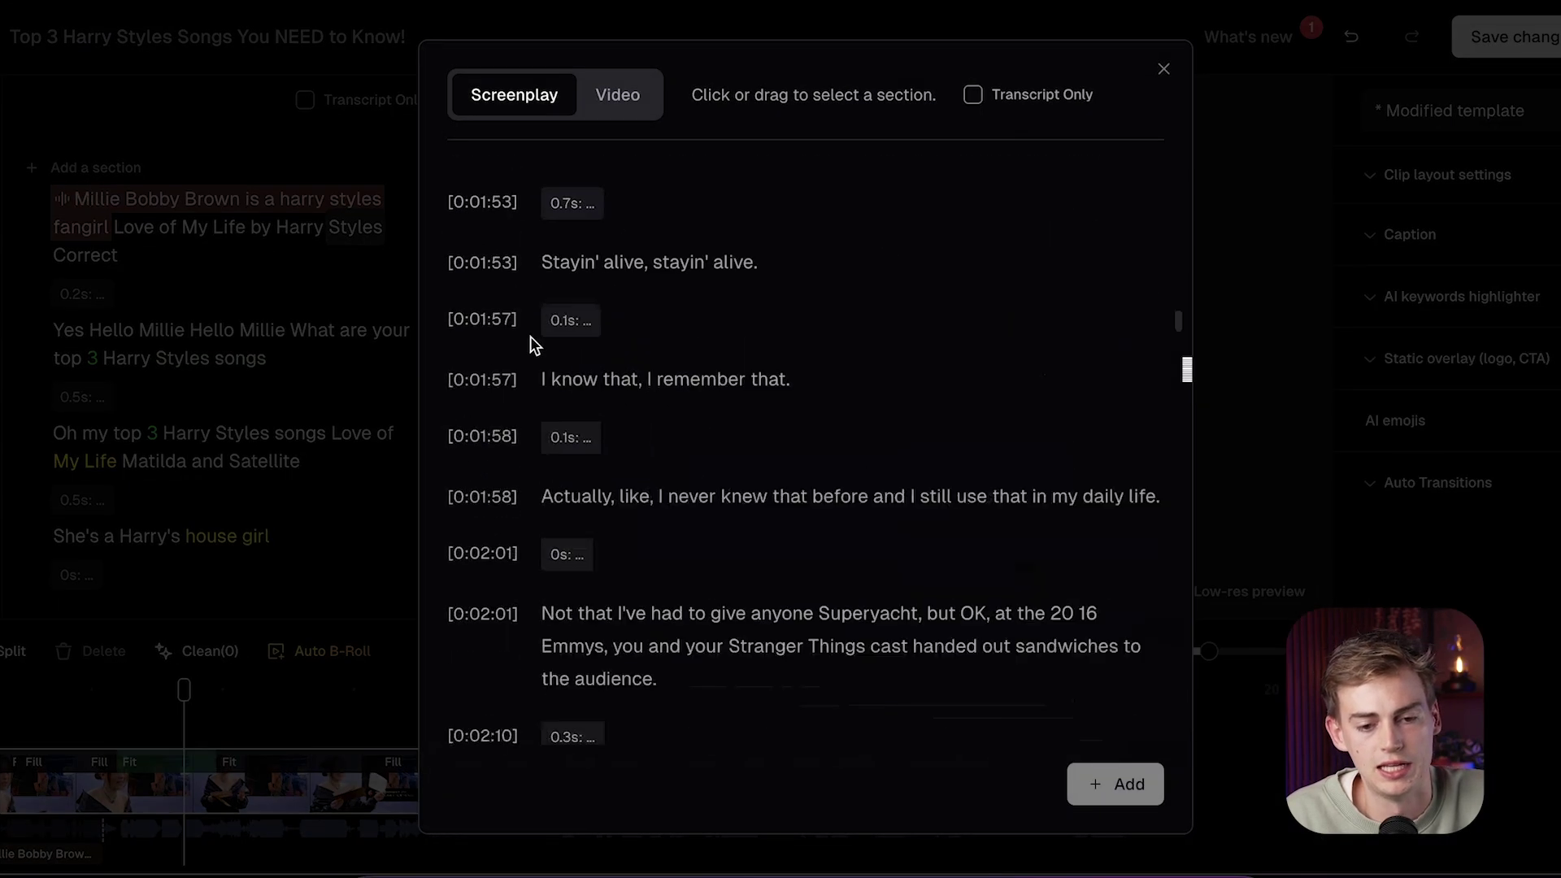
pyautogui.scroll(-10, 595, 496)
pyautogui.scroll(4, 587, 306)
pyautogui.moveTo(587, 306); pyautogui.dragTo(706, 299)
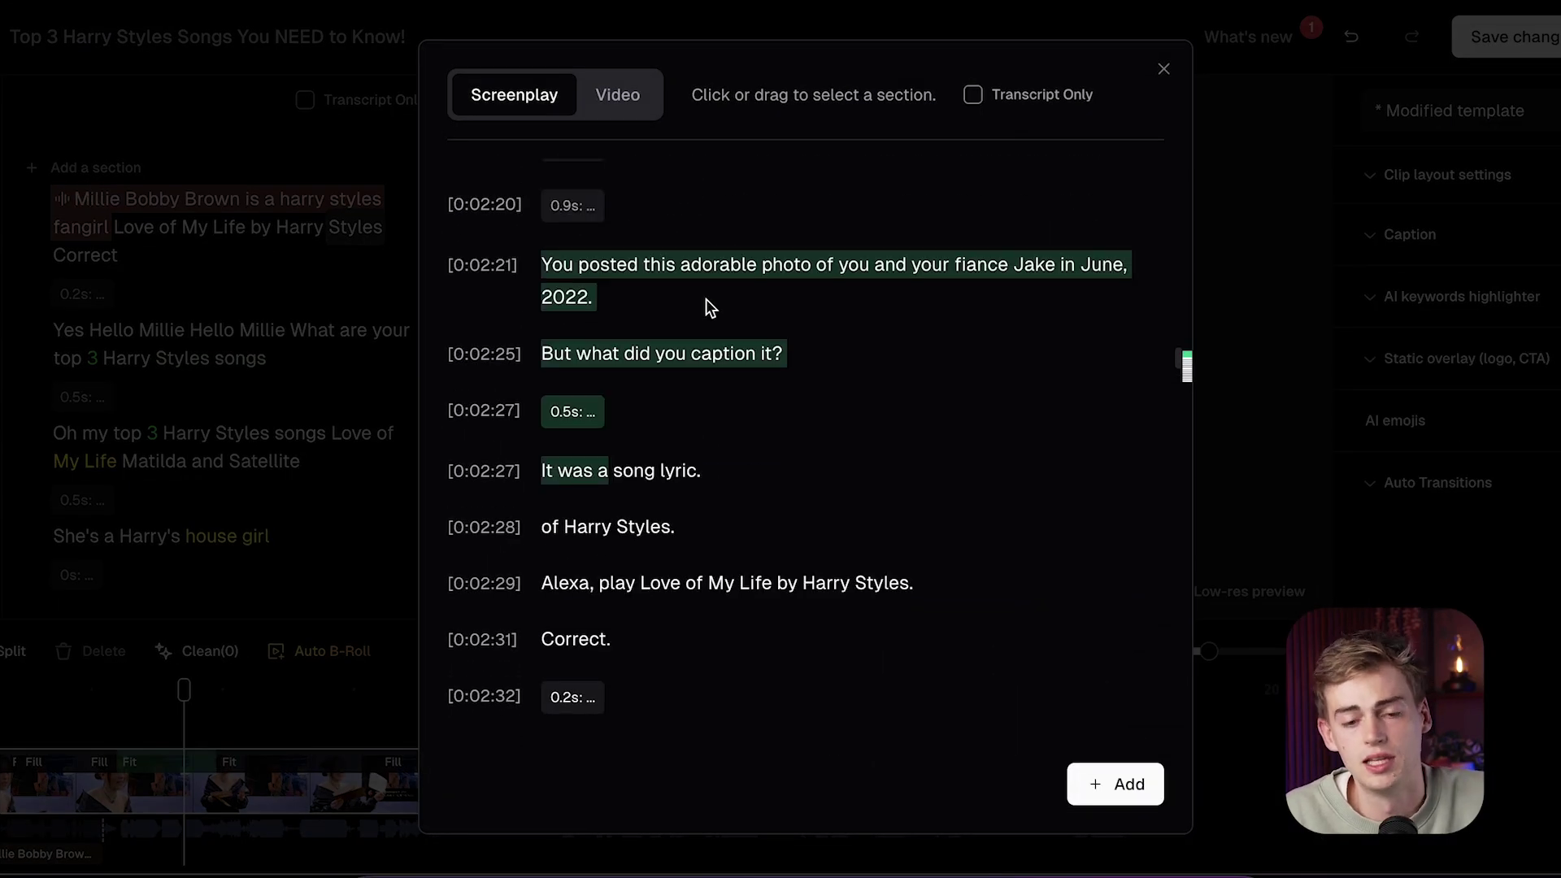
pyautogui.click(1131, 792)
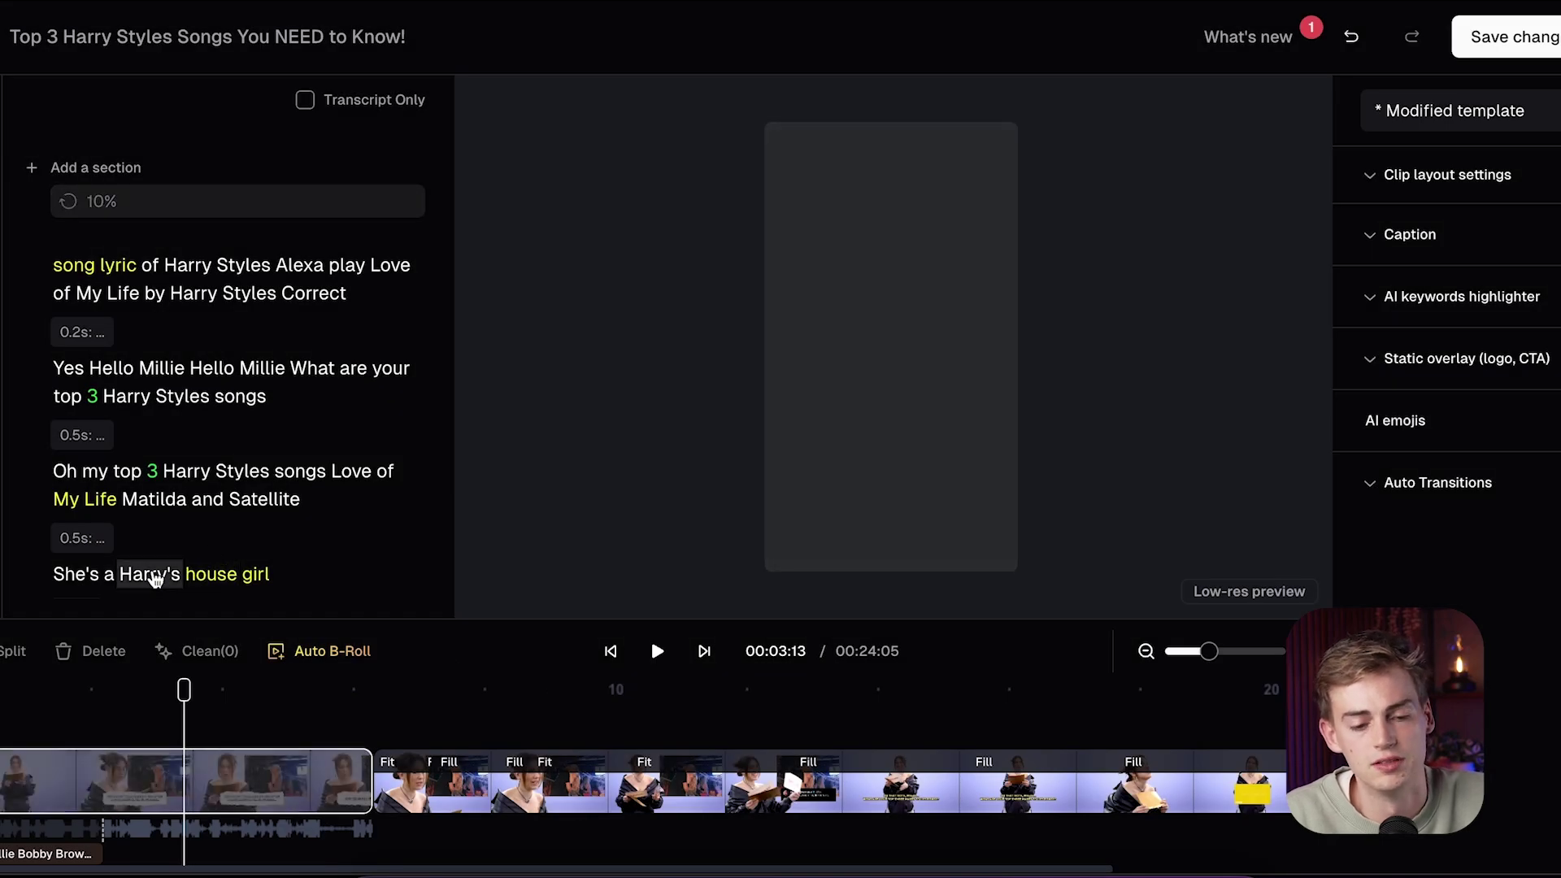
pyautogui.click(657, 650)
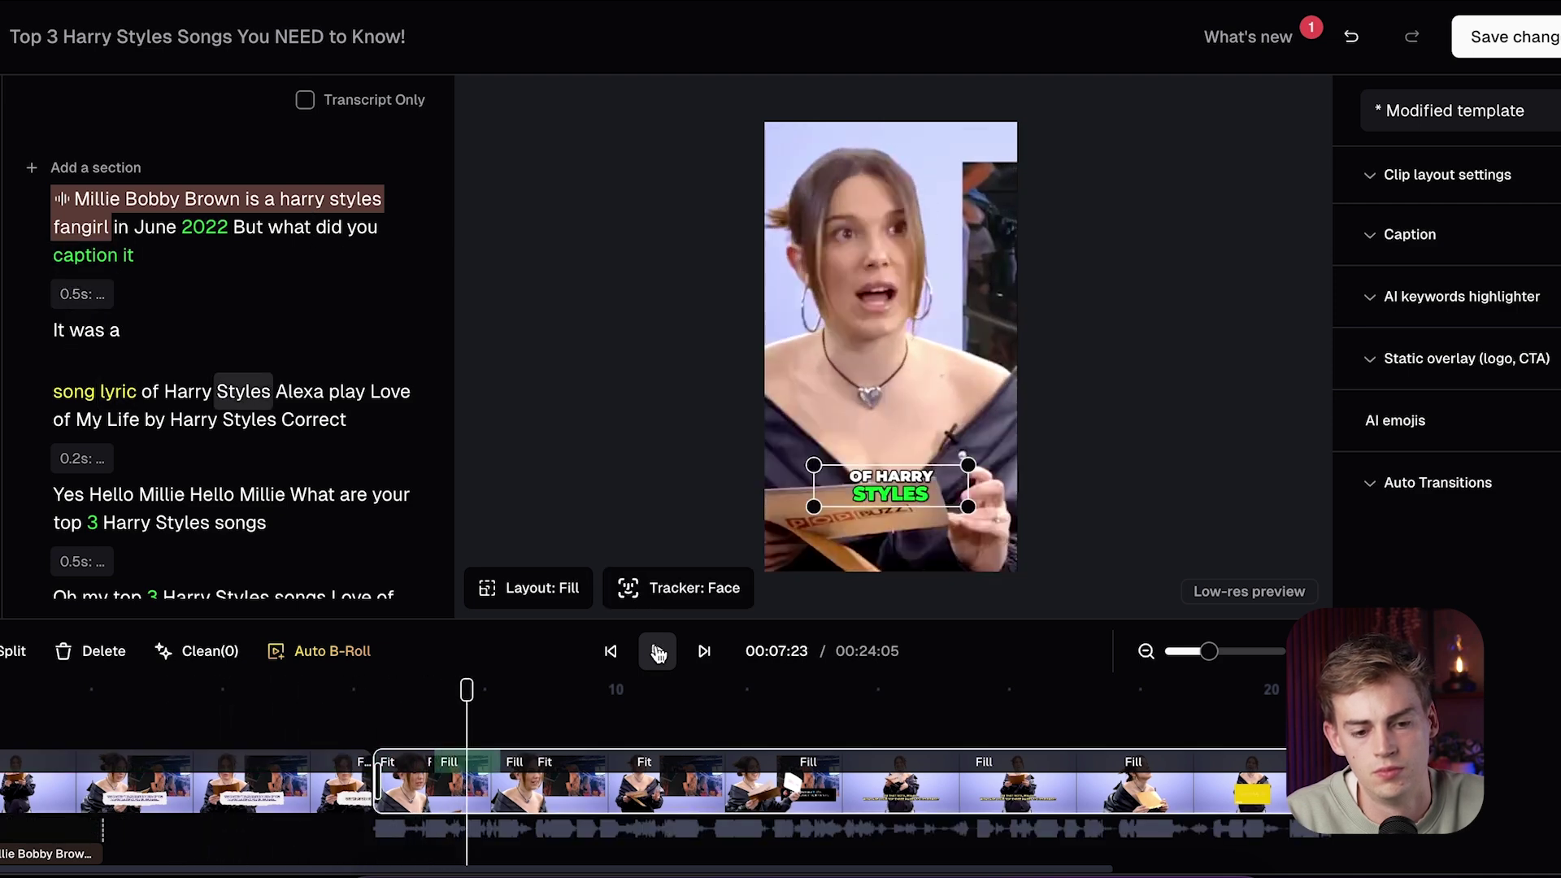
# Step: Split the clip at 00:03:28 and delete the unwanted opening piece
pyautogui.moveTo(36, 841); pyautogui.dragTo(319, 819)
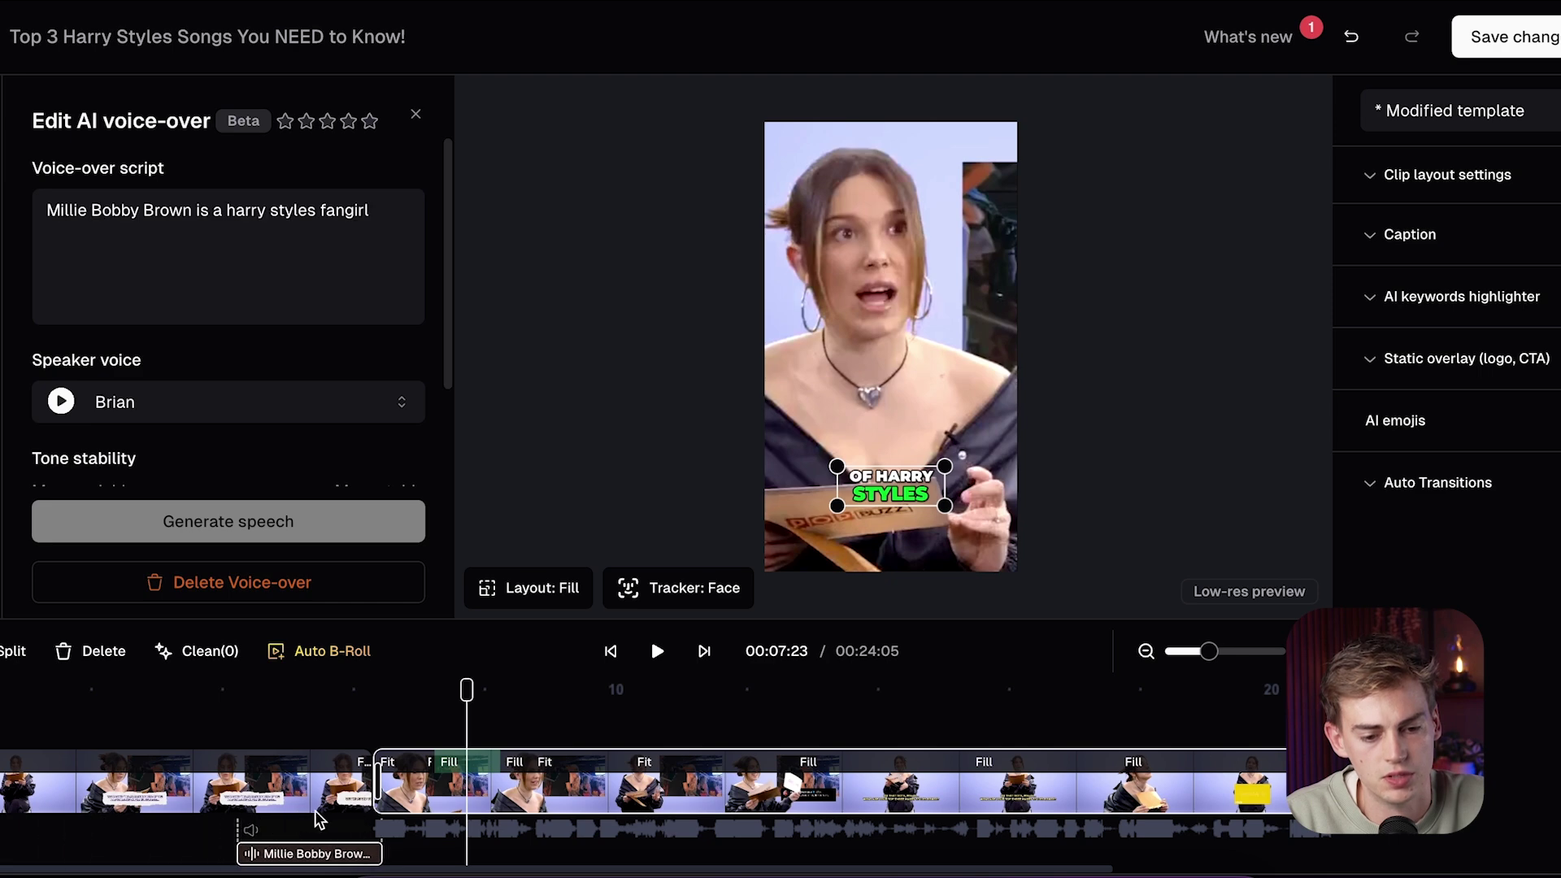
pyautogui.click(214, 719)
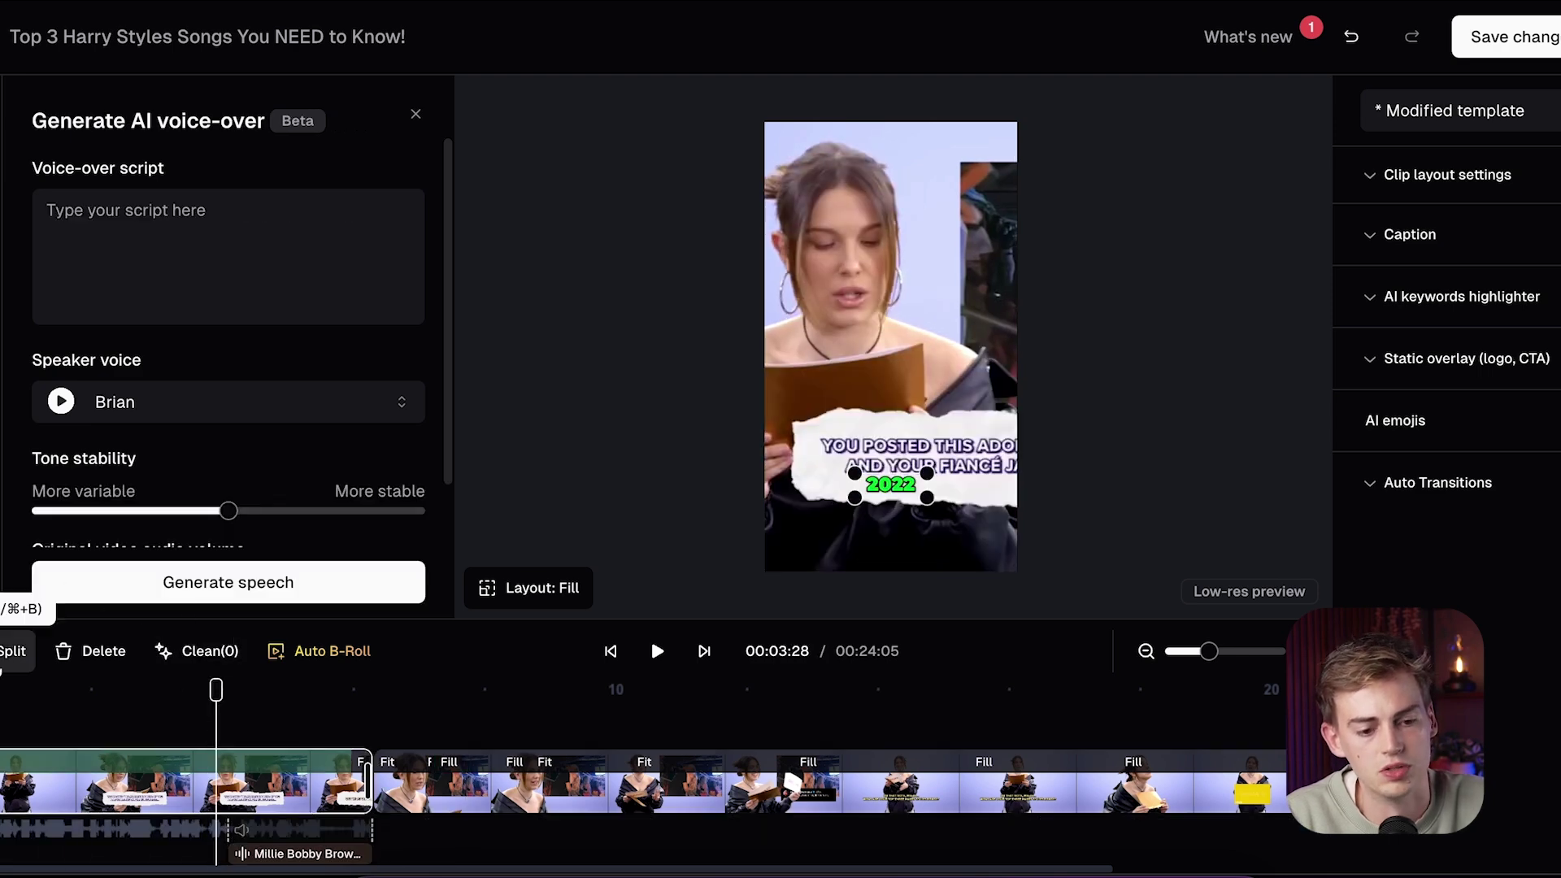
pyautogui.click(2, 664)
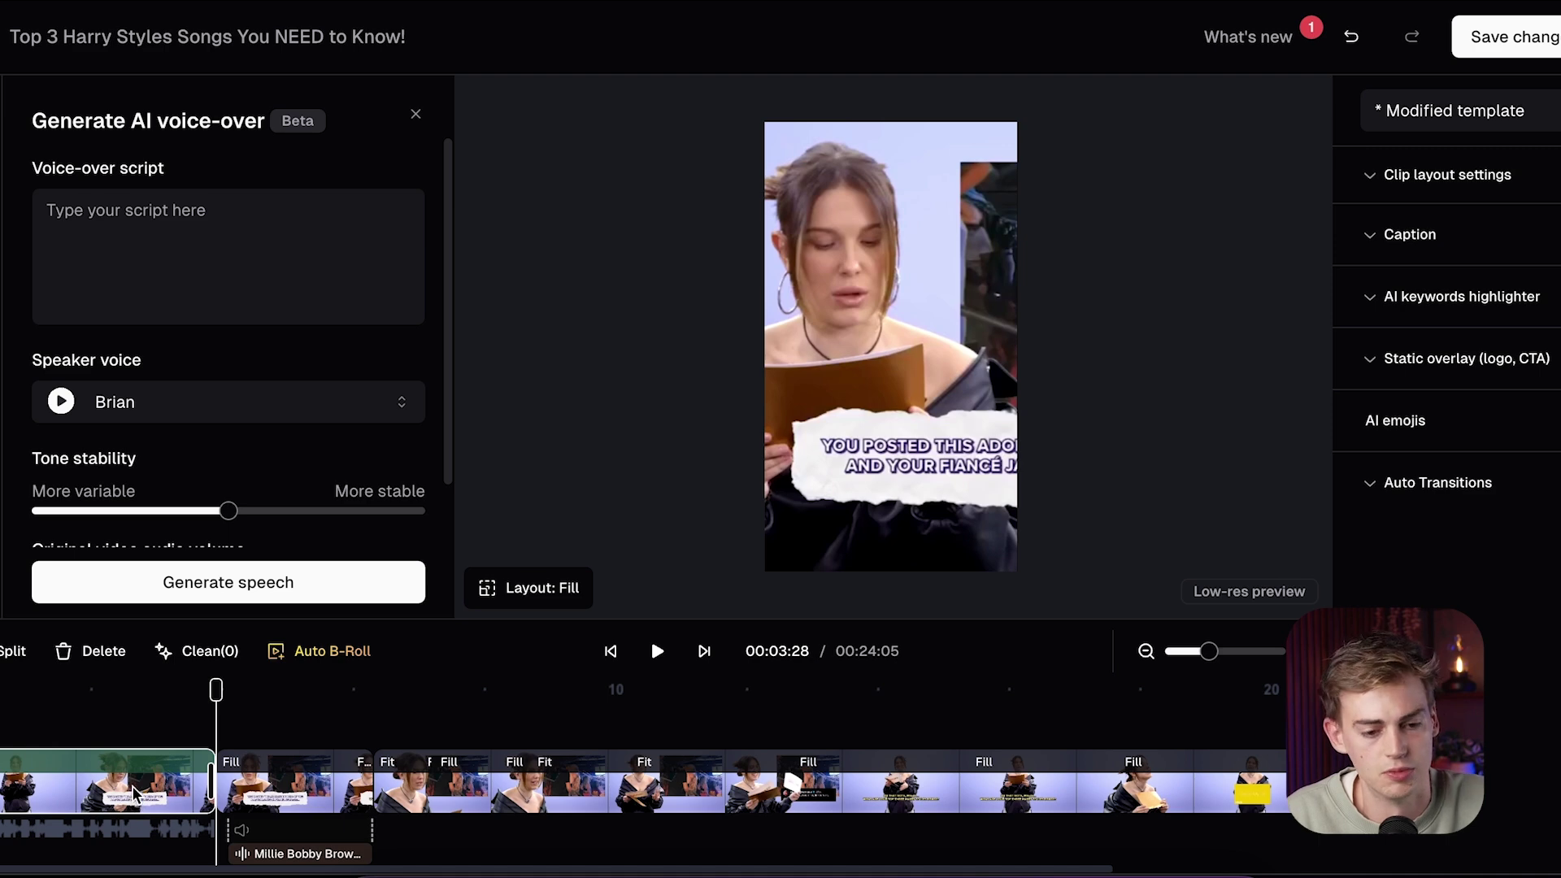
pyautogui.press('Delete')
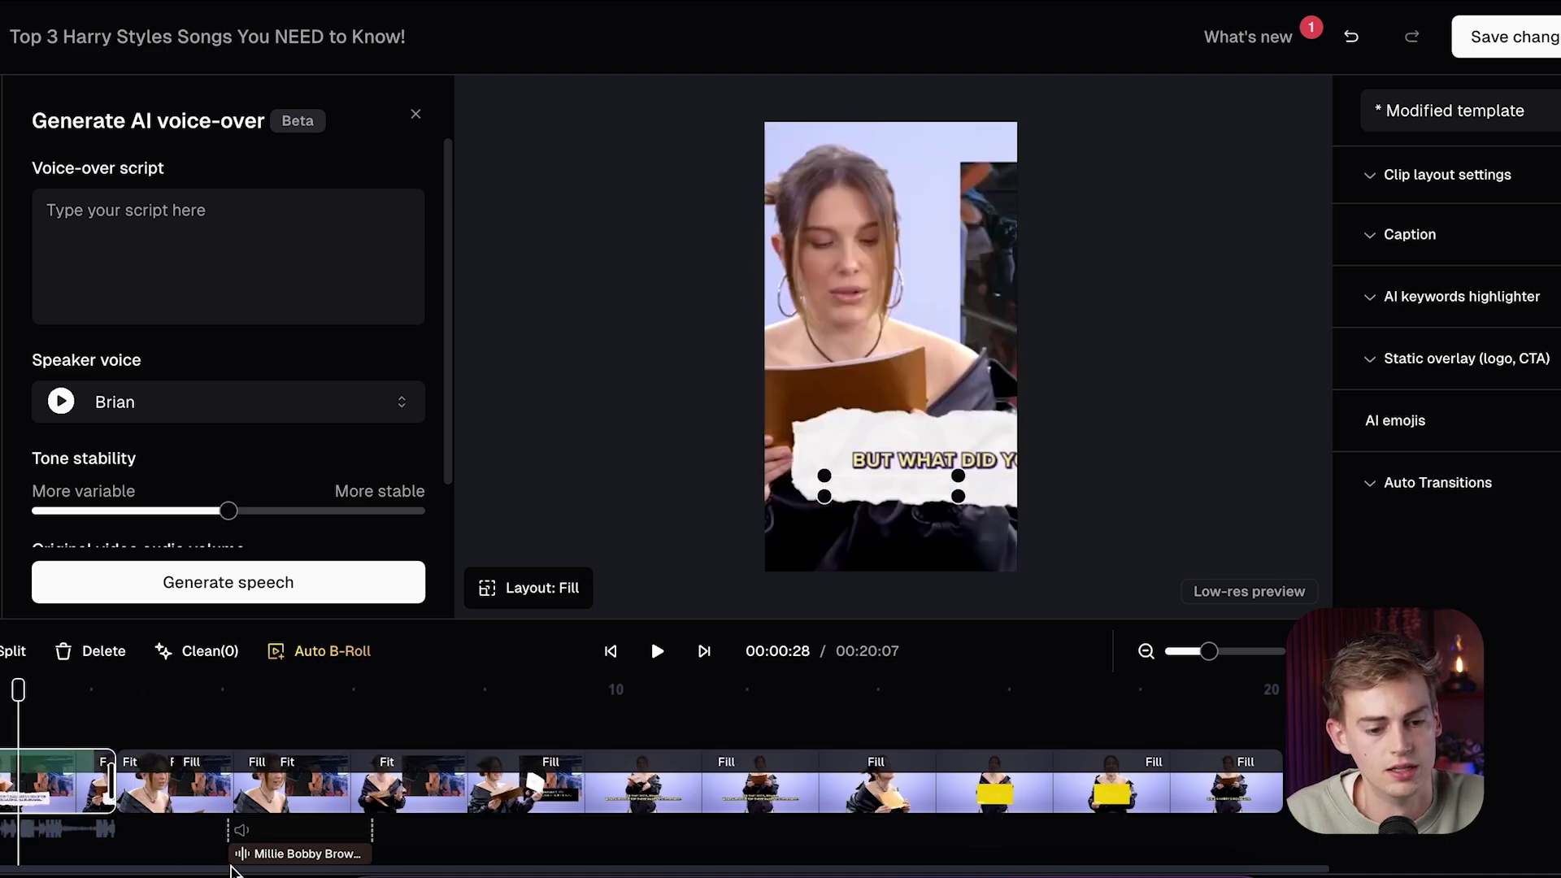
# Step: Move the voice-over back to the clip start, play the trimmed clip, and select the first segment
pyautogui.moveTo(234, 869); pyautogui.dragTo(8, 867)
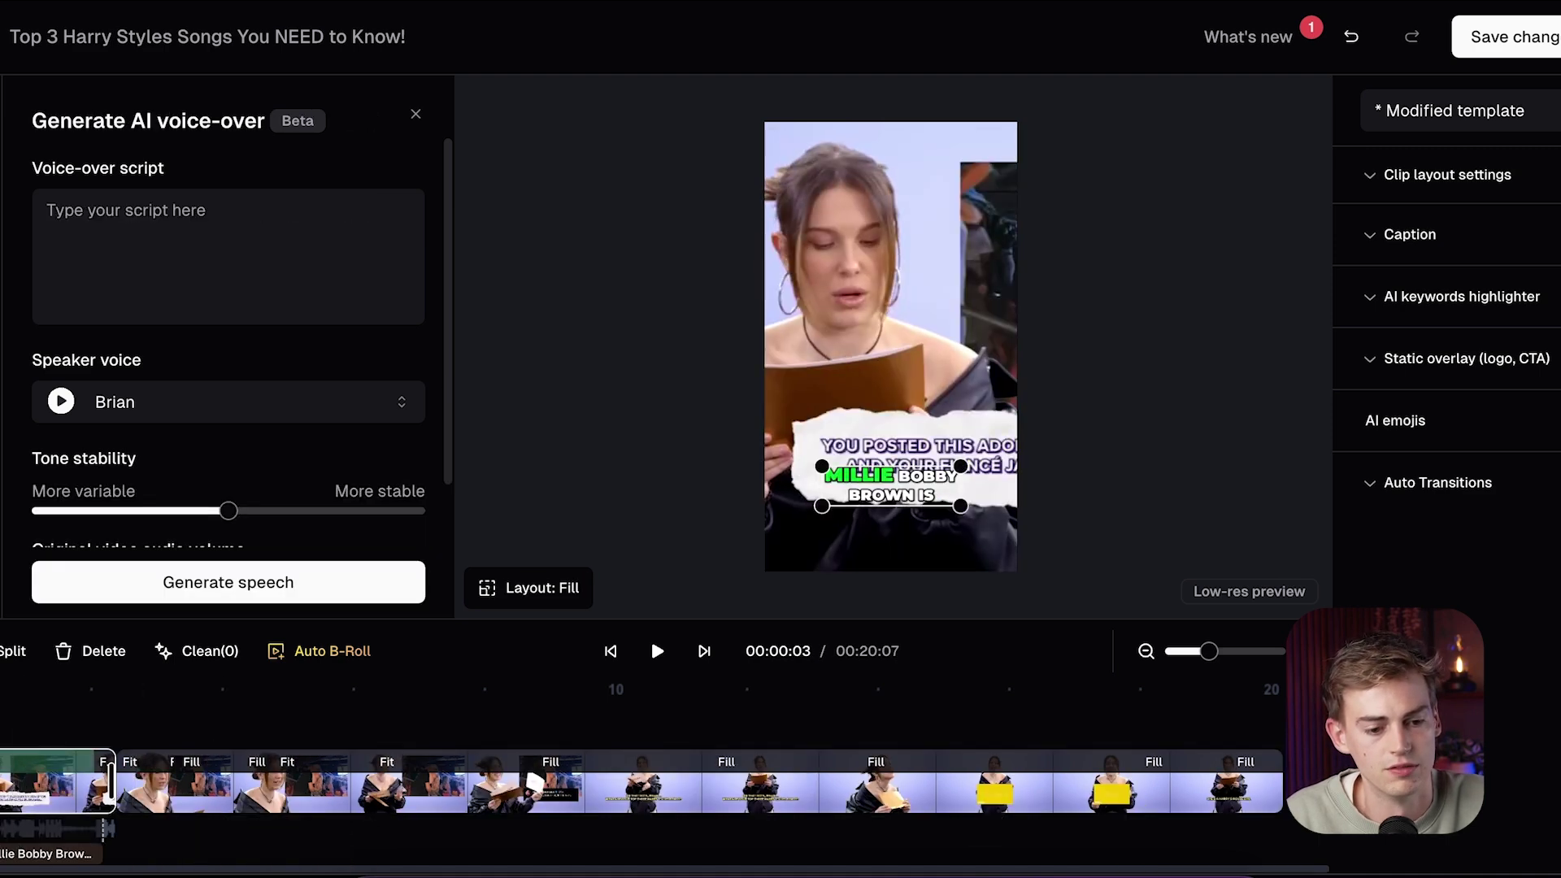
pyautogui.click(653, 647)
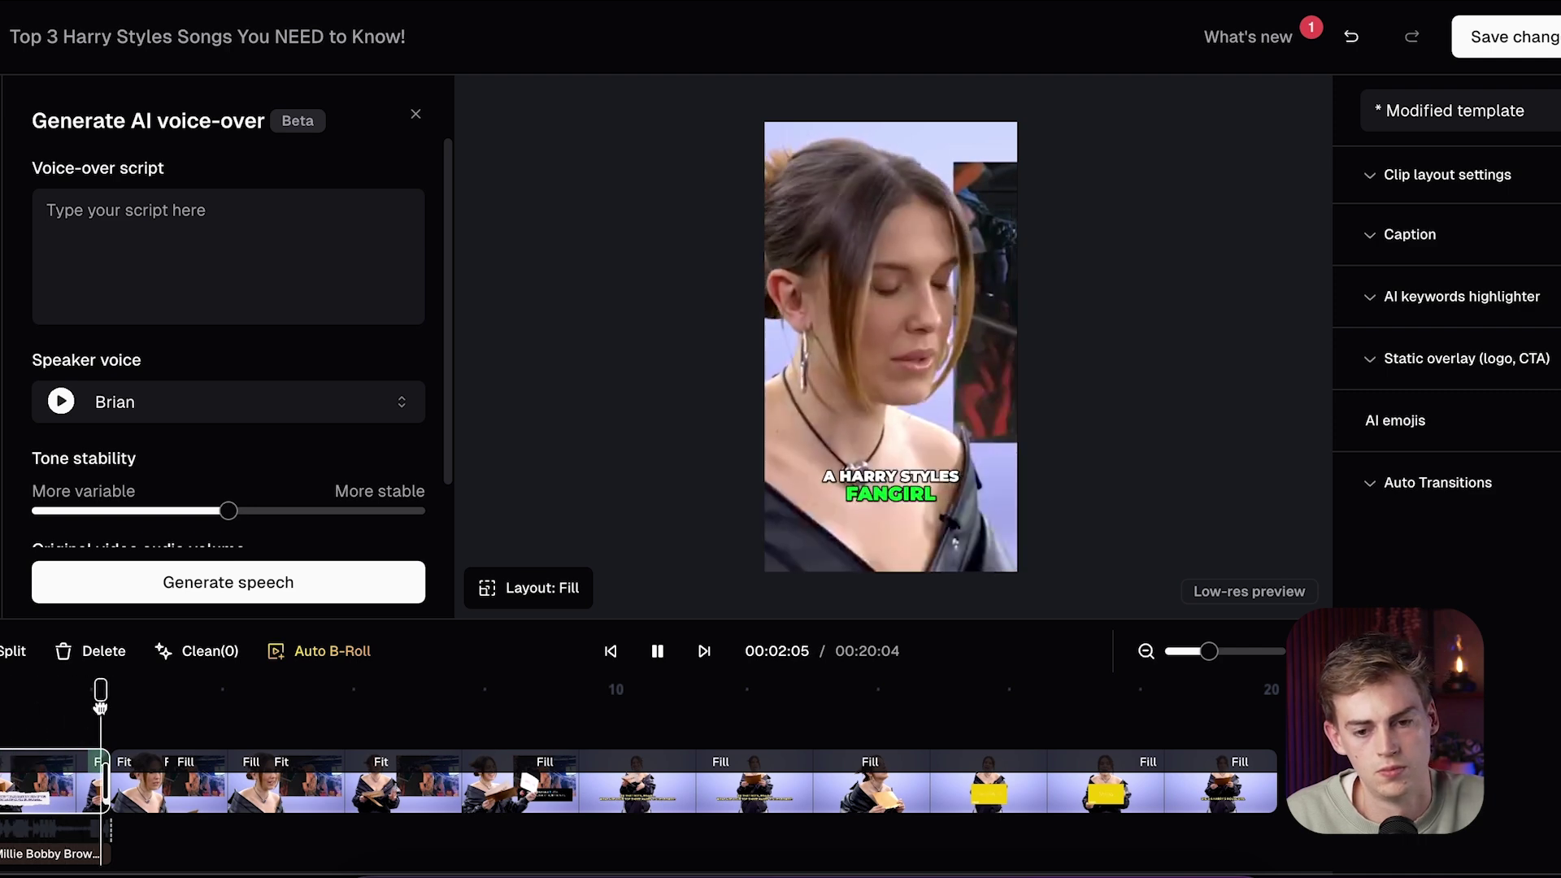
pyautogui.press('space')
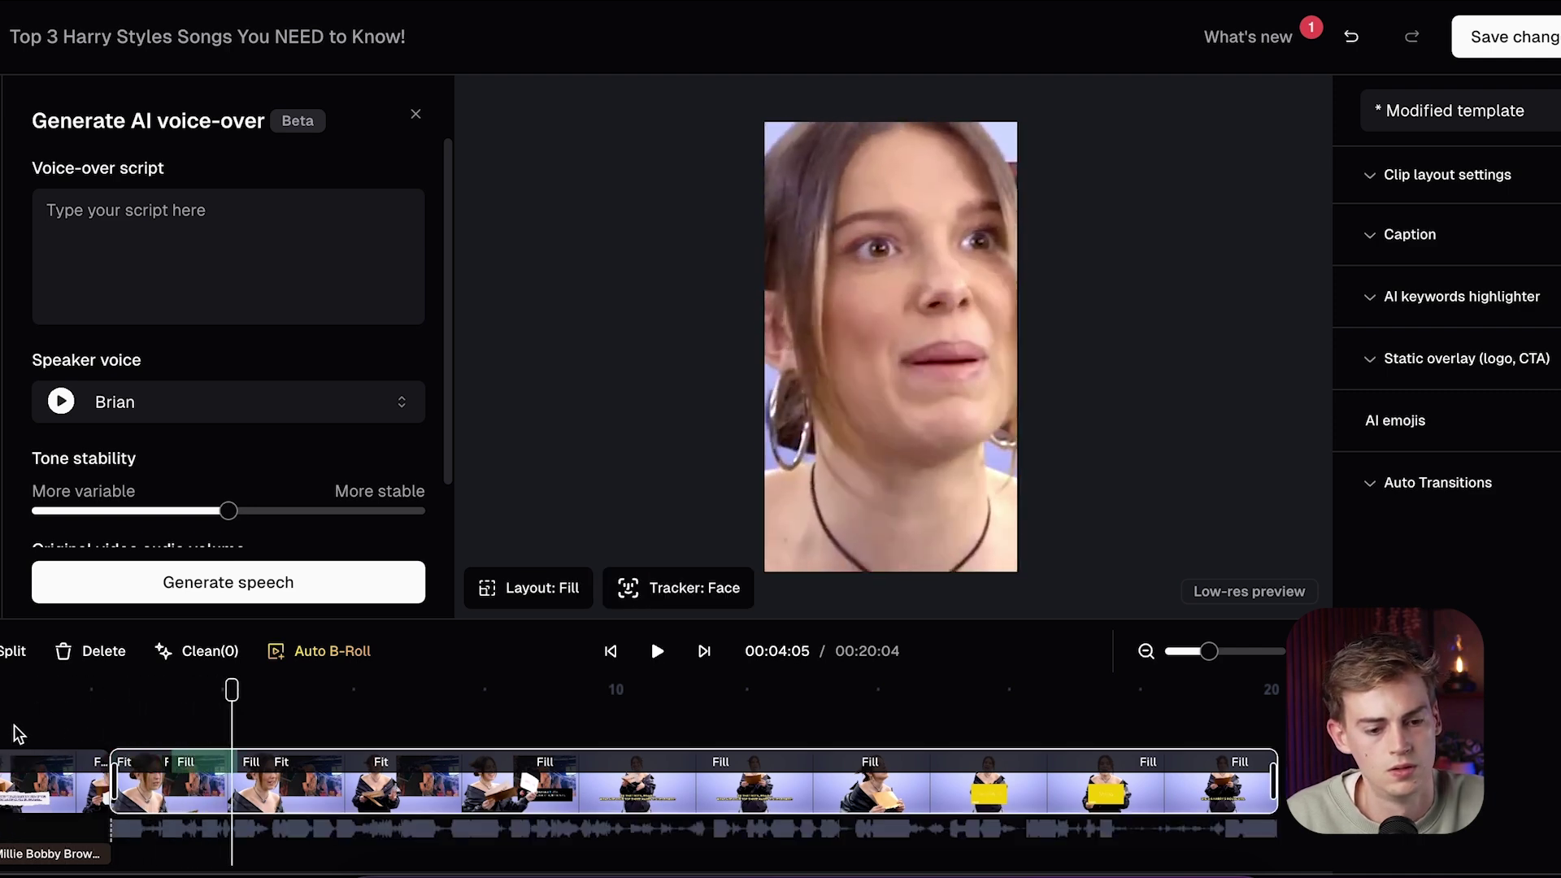
pyautogui.click(20, 773)
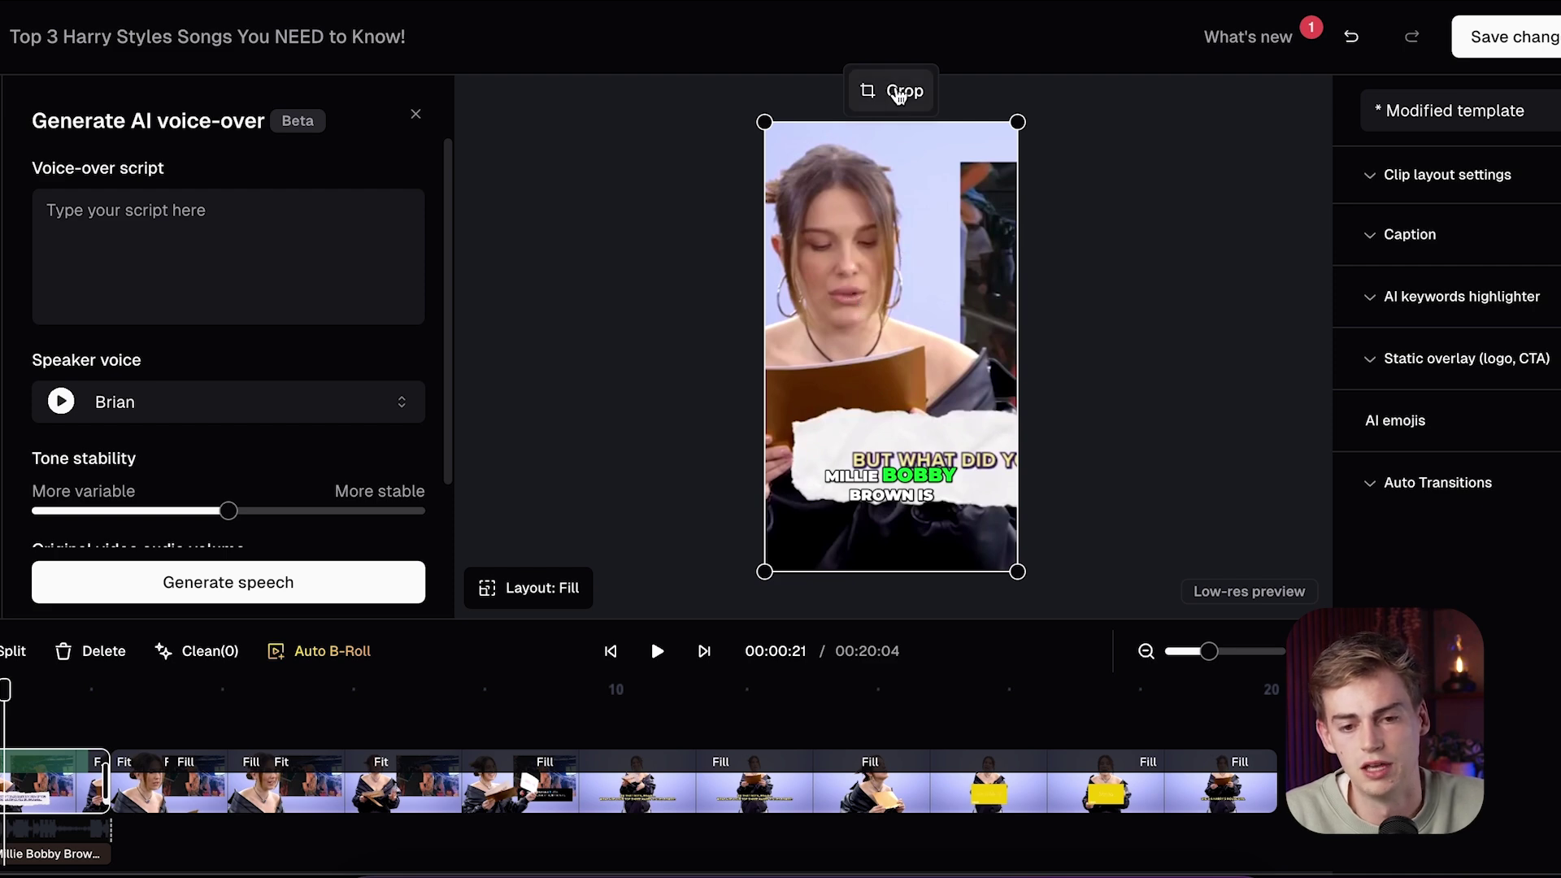
# Step: Adjust the first segment's crop area to frame her more tightly
pyautogui.click(893, 89)
pyautogui.moveTo(741, 632); pyautogui.dragTo(678, 506)
pyautogui.moveTo(675, 387); pyautogui.dragTo(718, 383)
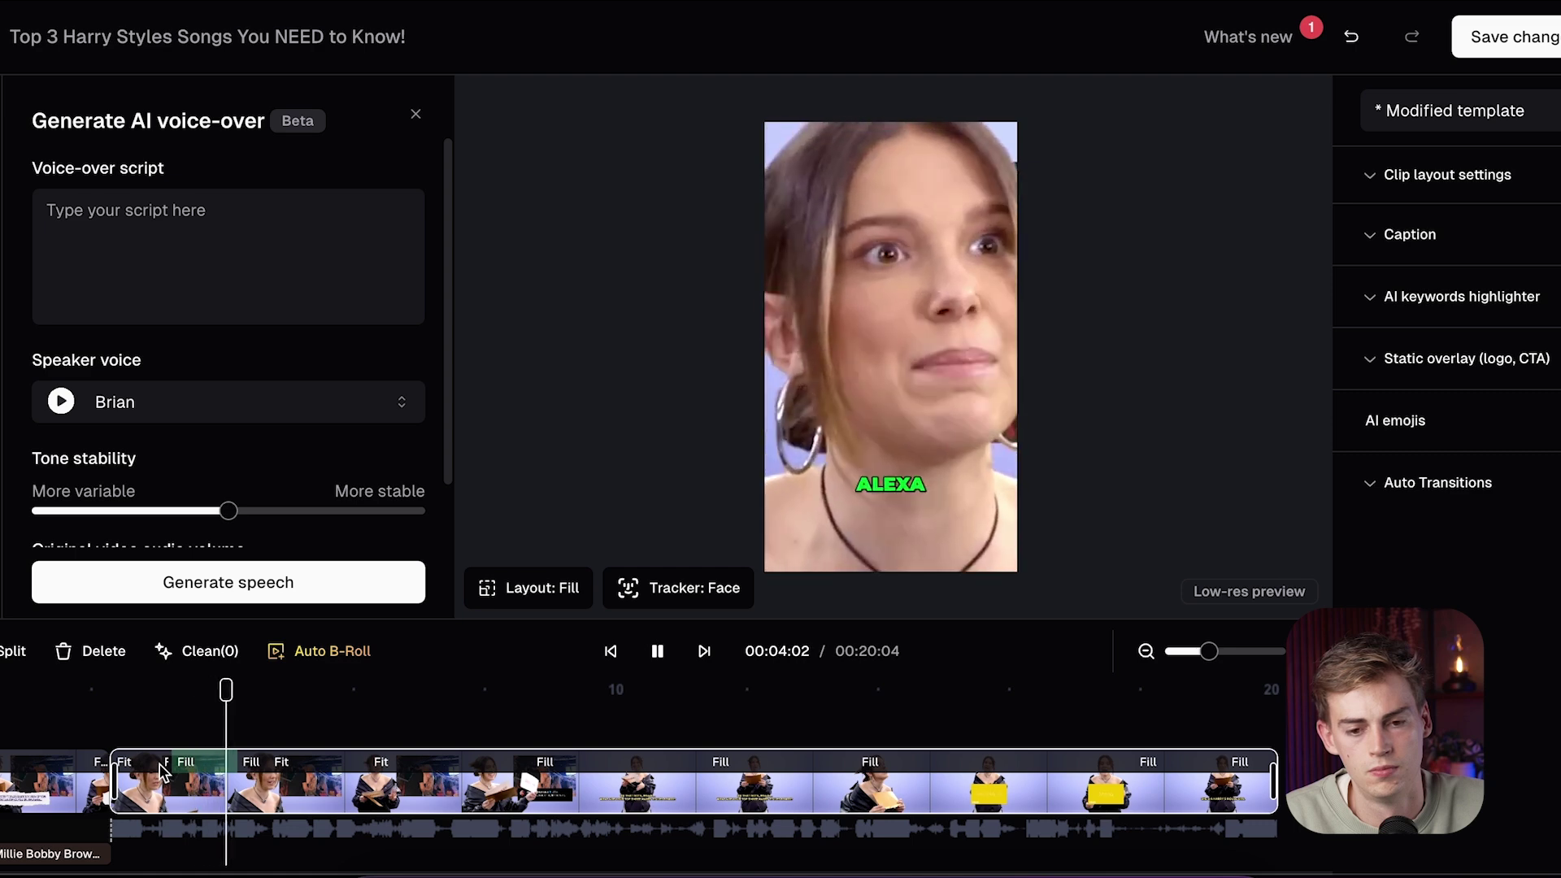
# Step: Replay the clip from the start and pause on the '3 Harry Styles songs' caption
pyautogui.click(124, 762)
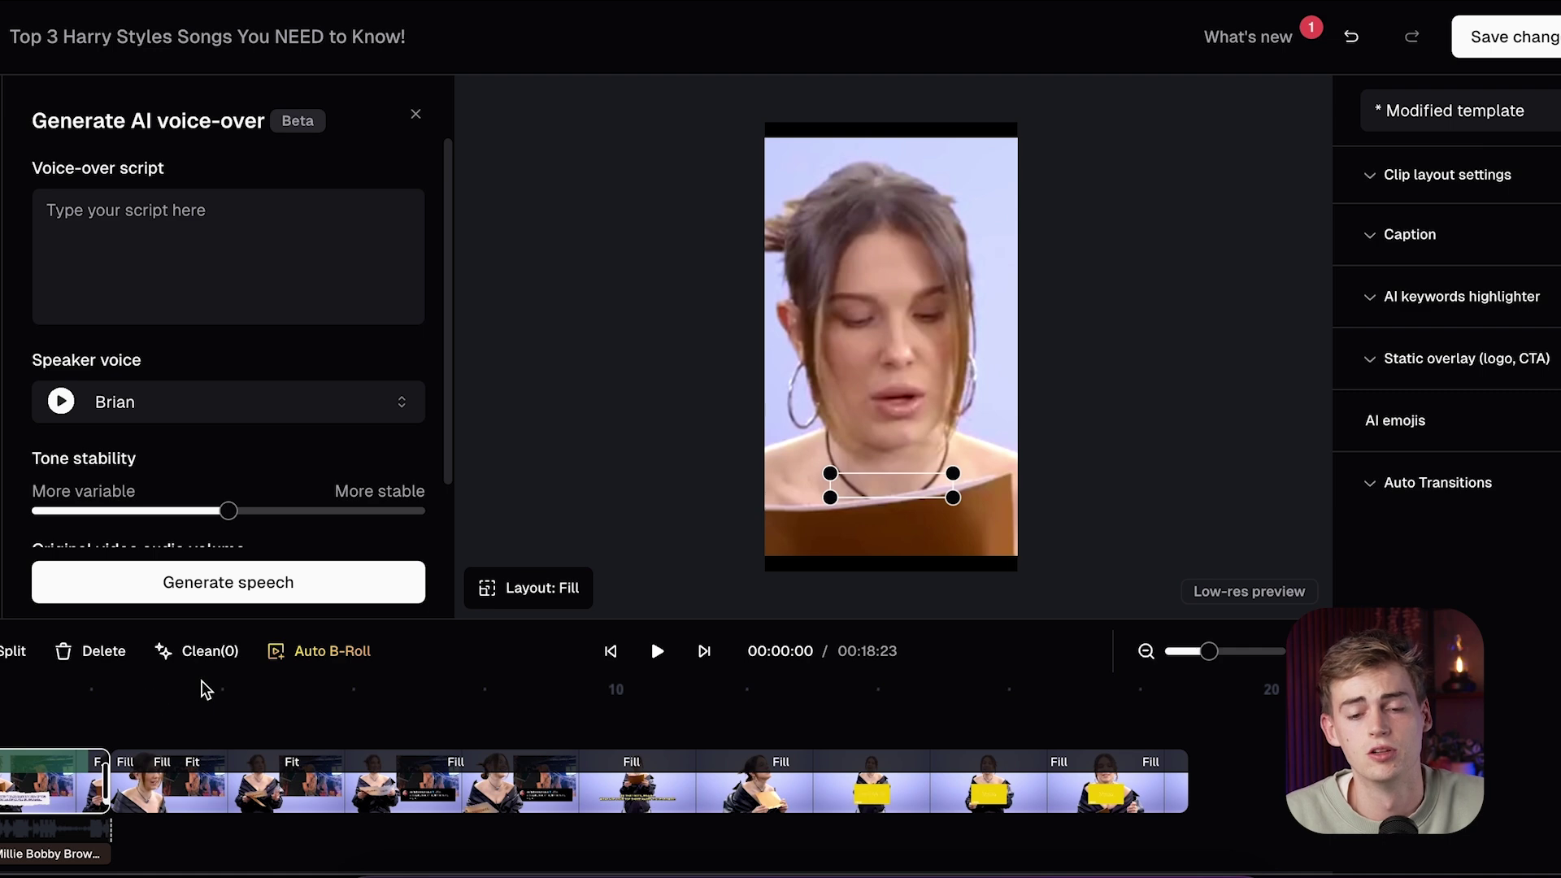
pyautogui.click(657, 651)
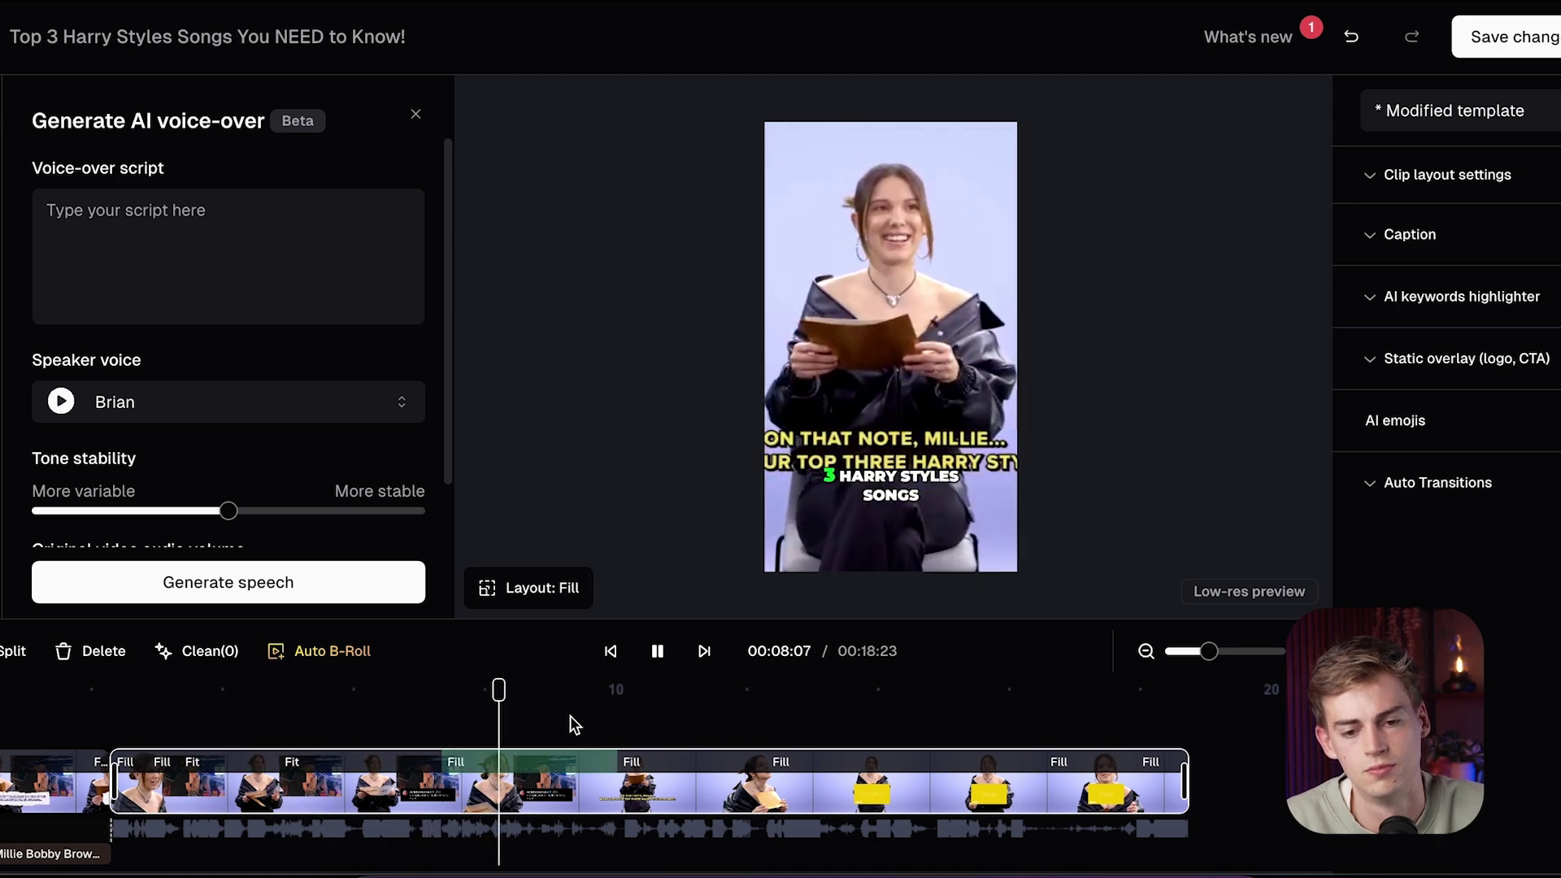
pyautogui.press('space')
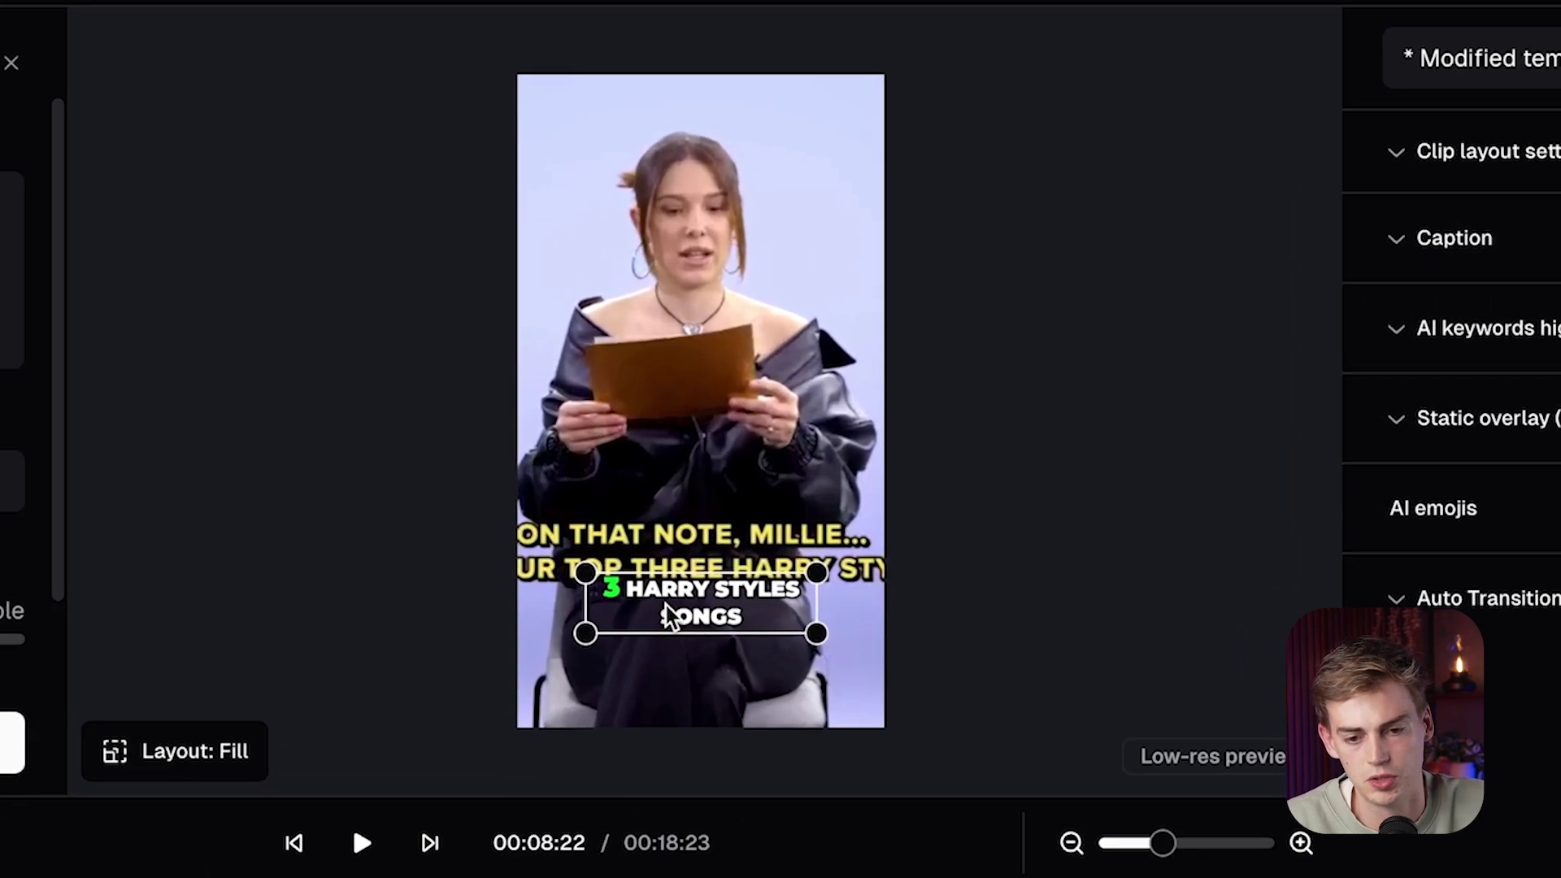
# Step: Move the captions higher, centring them on the middle guide
pyautogui.moveTo(871, 483); pyautogui.dragTo(865, 413)
pyautogui.moveTo(662, 499); pyautogui.dragTo(662, 458)
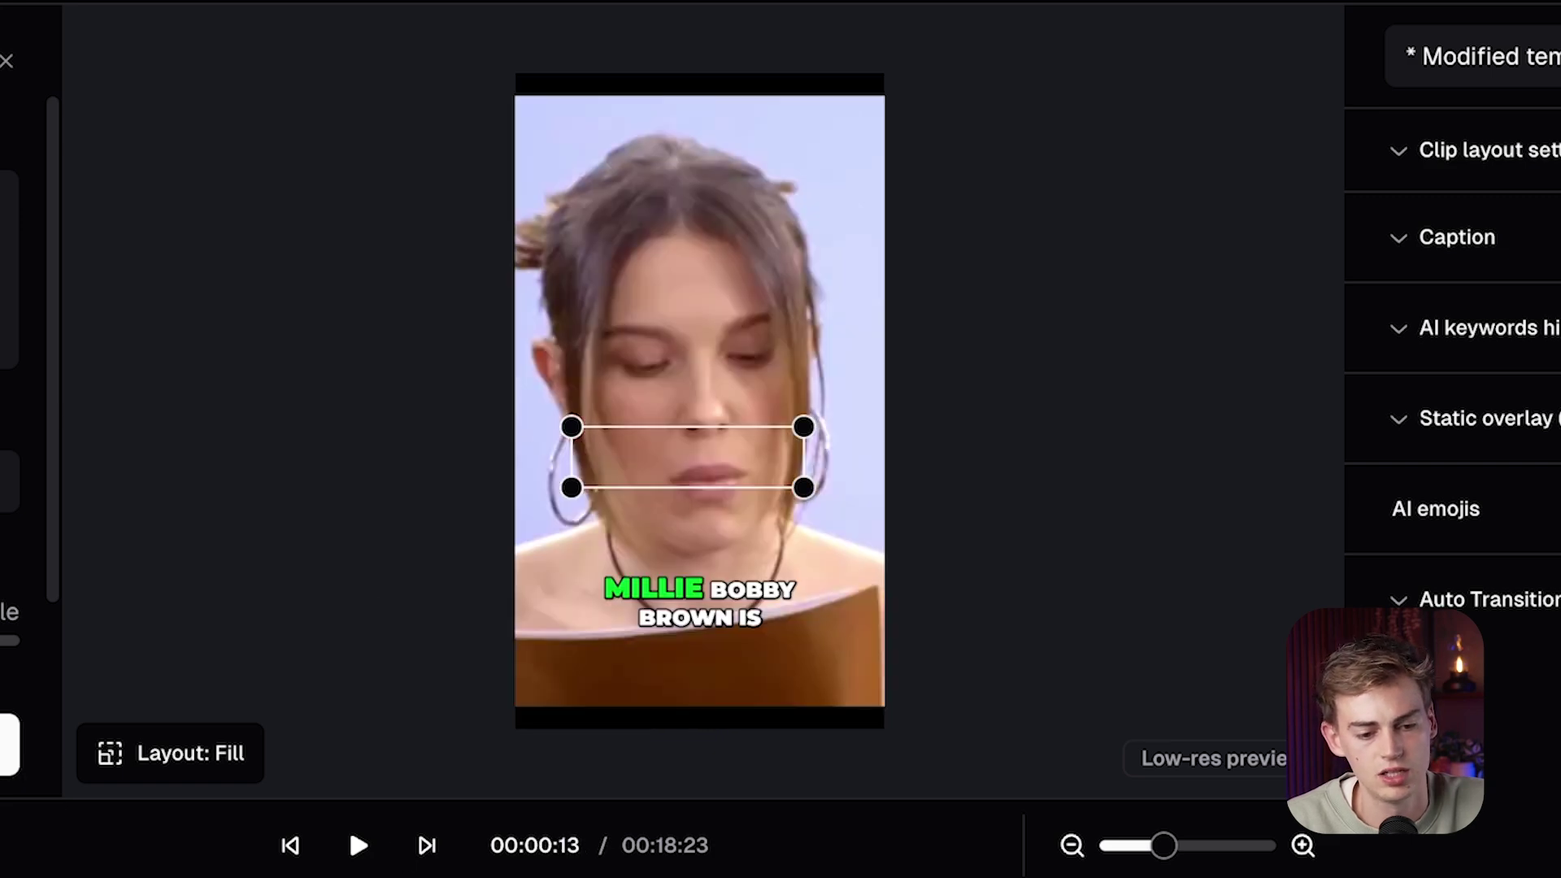
pyautogui.moveTo(685, 584); pyautogui.dragTo(685, 525)
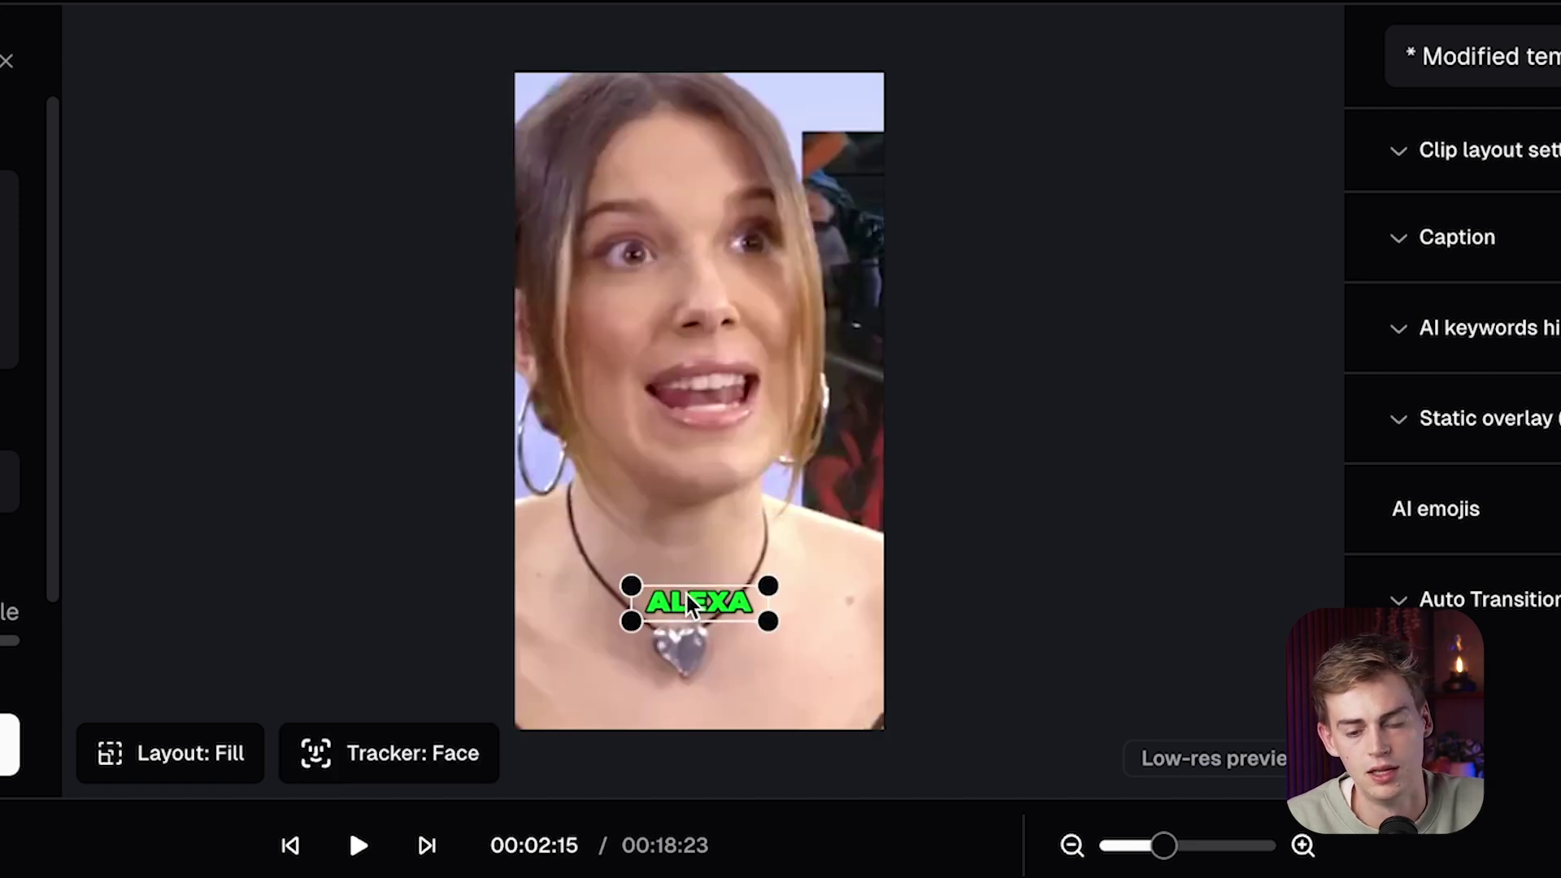
# Step: Raise and enlarge the ALEXA keyword caption, nudging it into place
pyautogui.moveTo(687, 606); pyautogui.dragTo(838, 576)
pyautogui.moveTo(742, 529); pyautogui.dragTo(665, 522)
pyautogui.moveTo(791, 539); pyautogui.dragTo(842, 558)
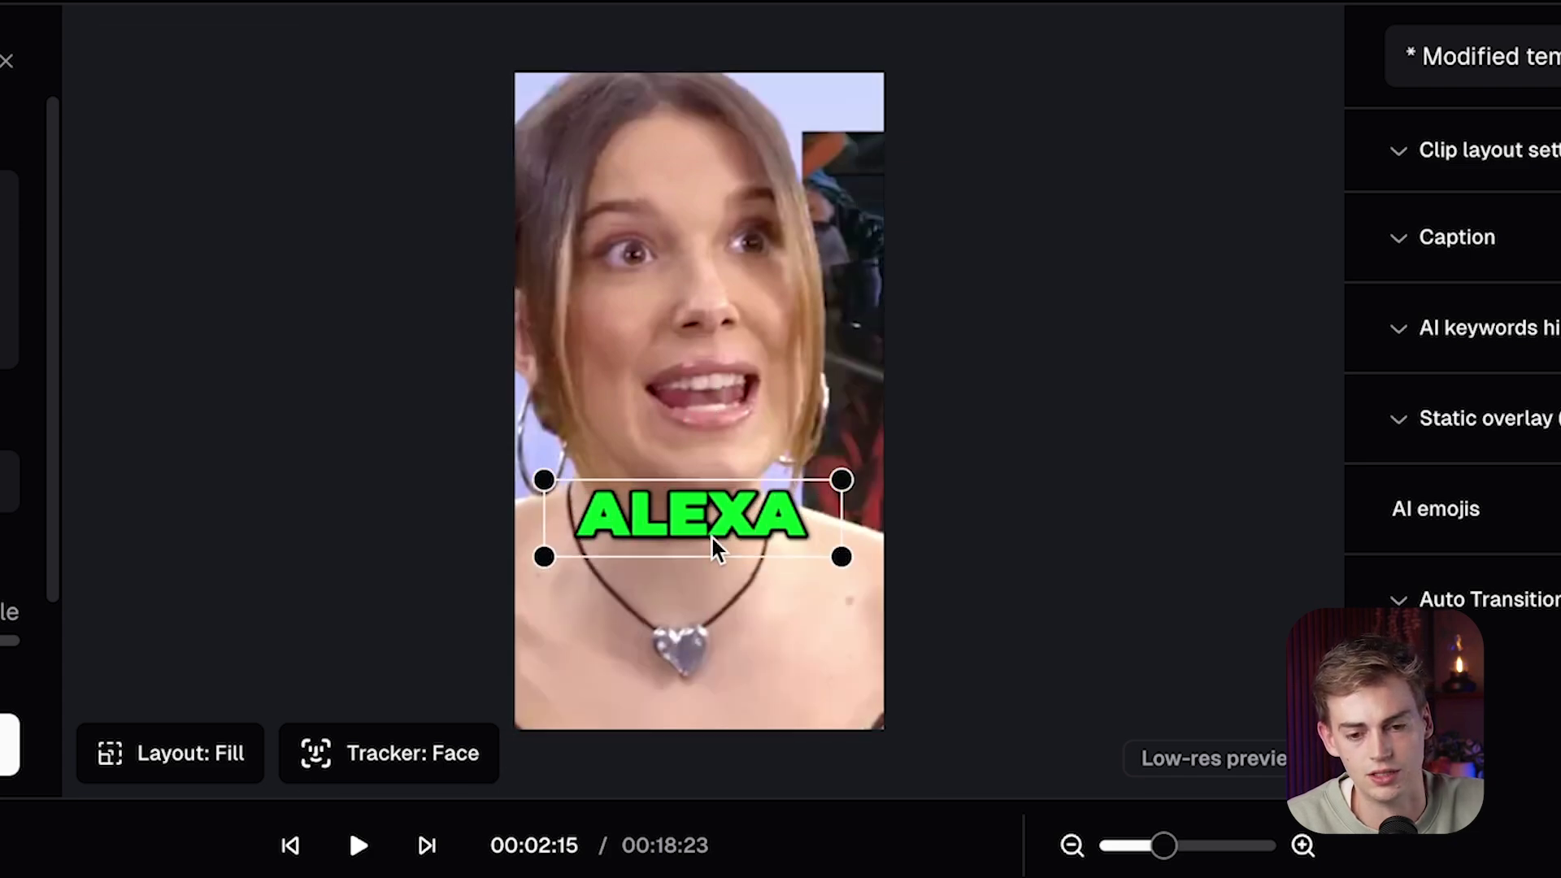
pyautogui.moveTo(711, 535); pyautogui.dragTo(720, 535)
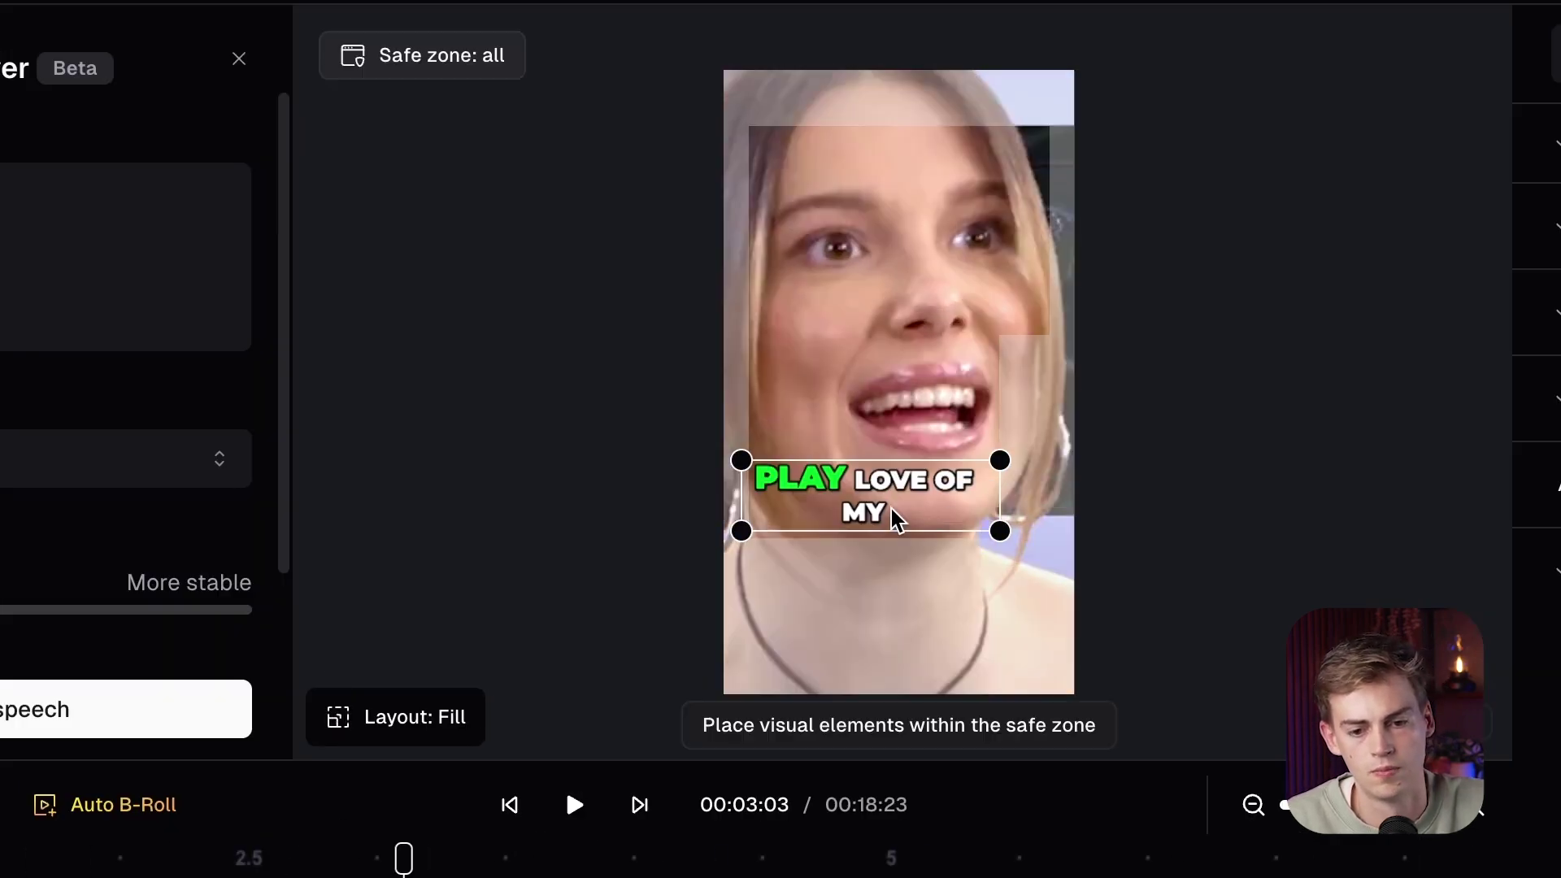
pyautogui.moveTo(892, 513); pyautogui.dragTo(928, 539)
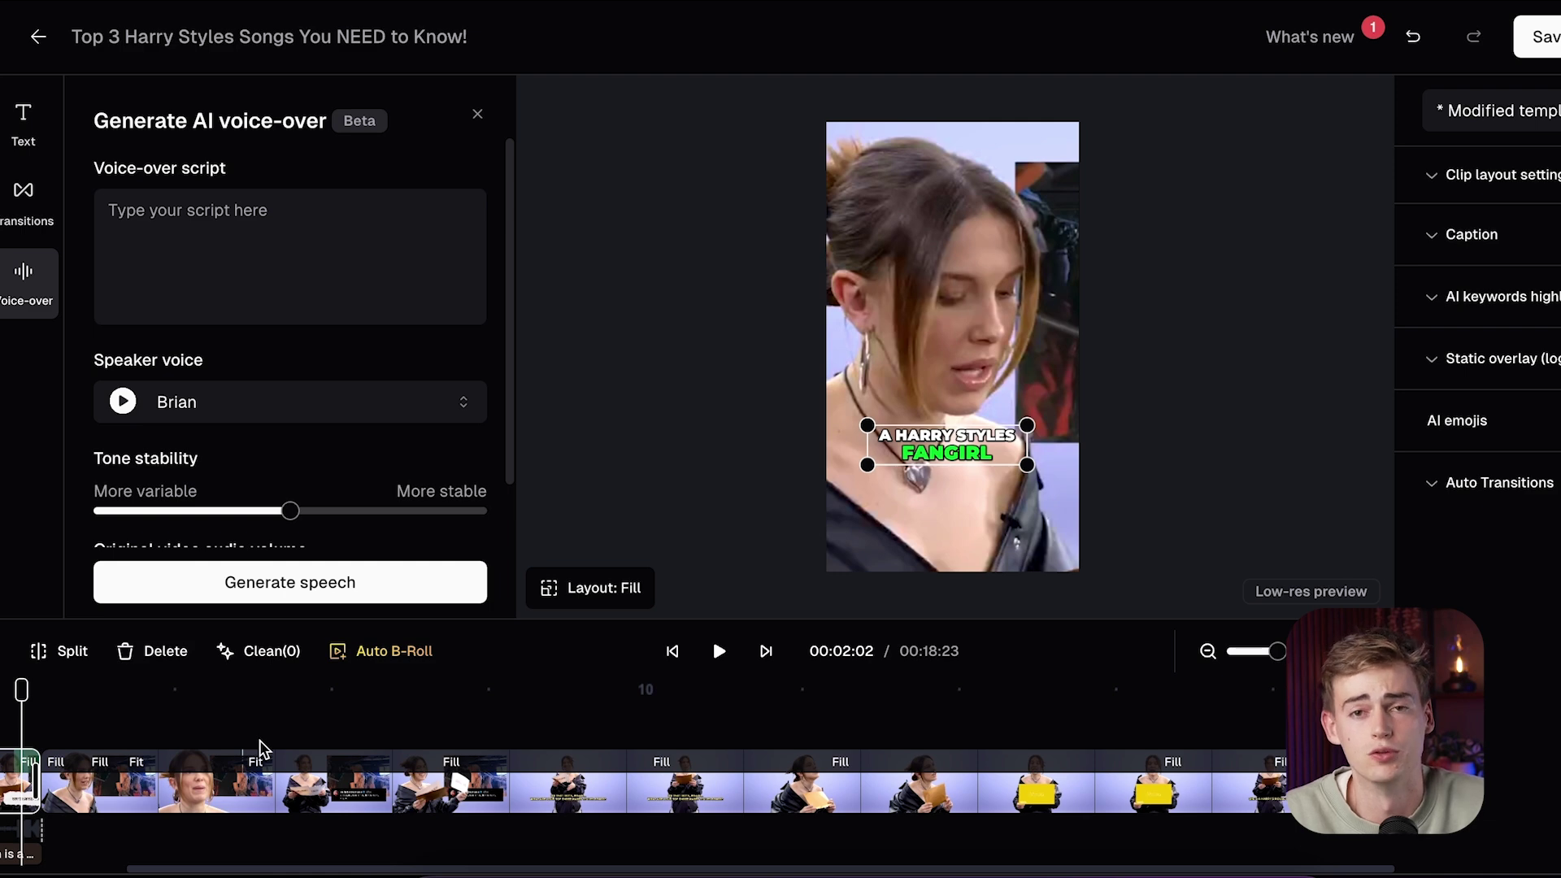
# Step: Rewind to 00:01:16, show the Text overlay options, then add and delete a Heading overlay
pyautogui.moveTo(33, 694); pyautogui.dragTo(2, 691)
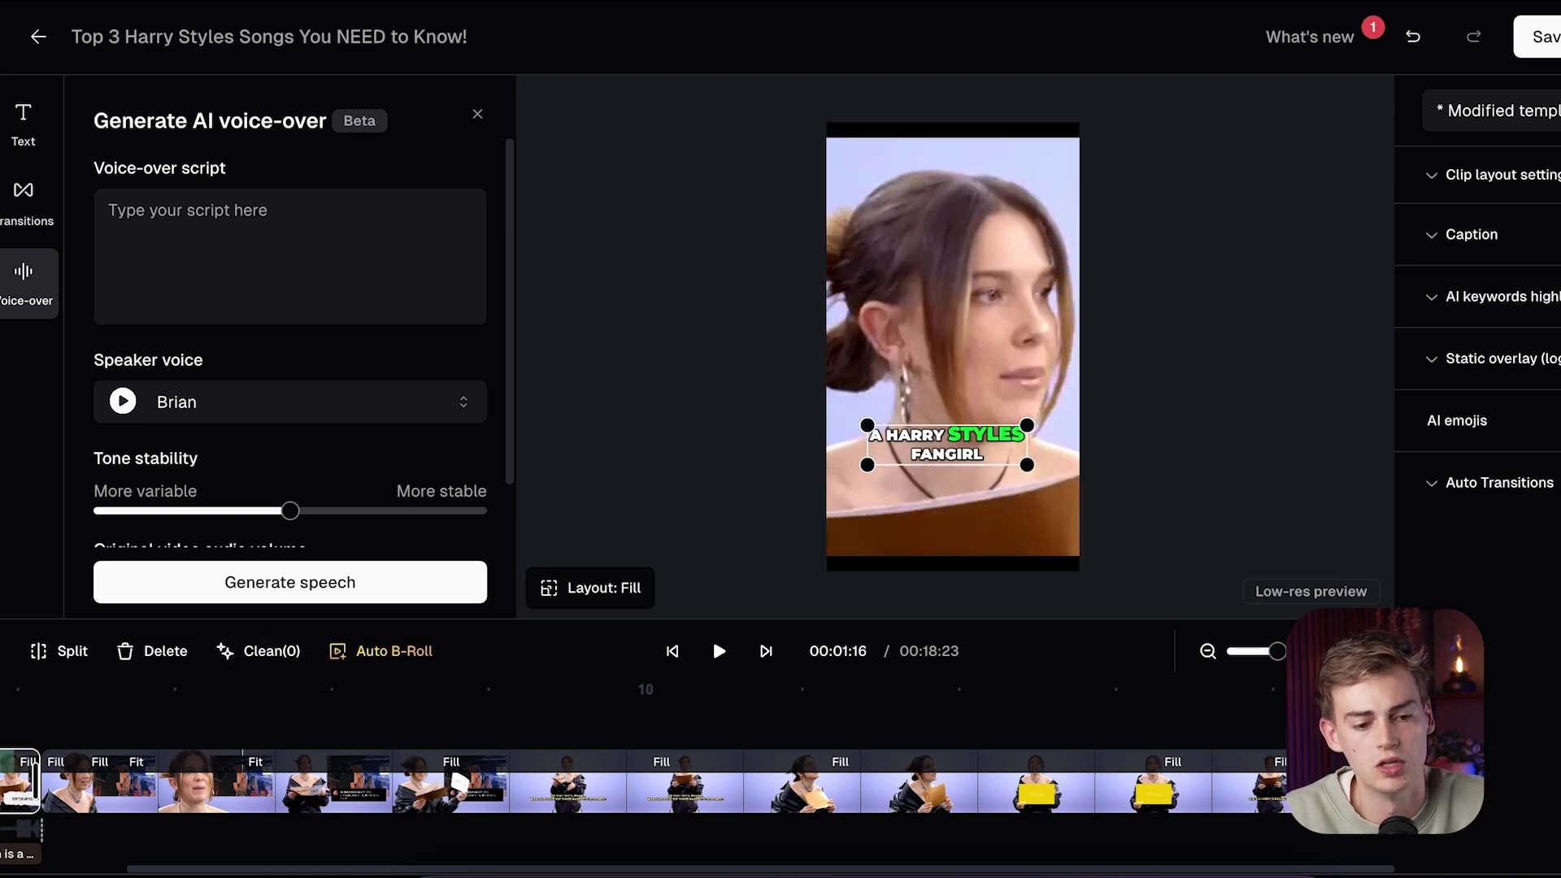
pyautogui.click(23, 130)
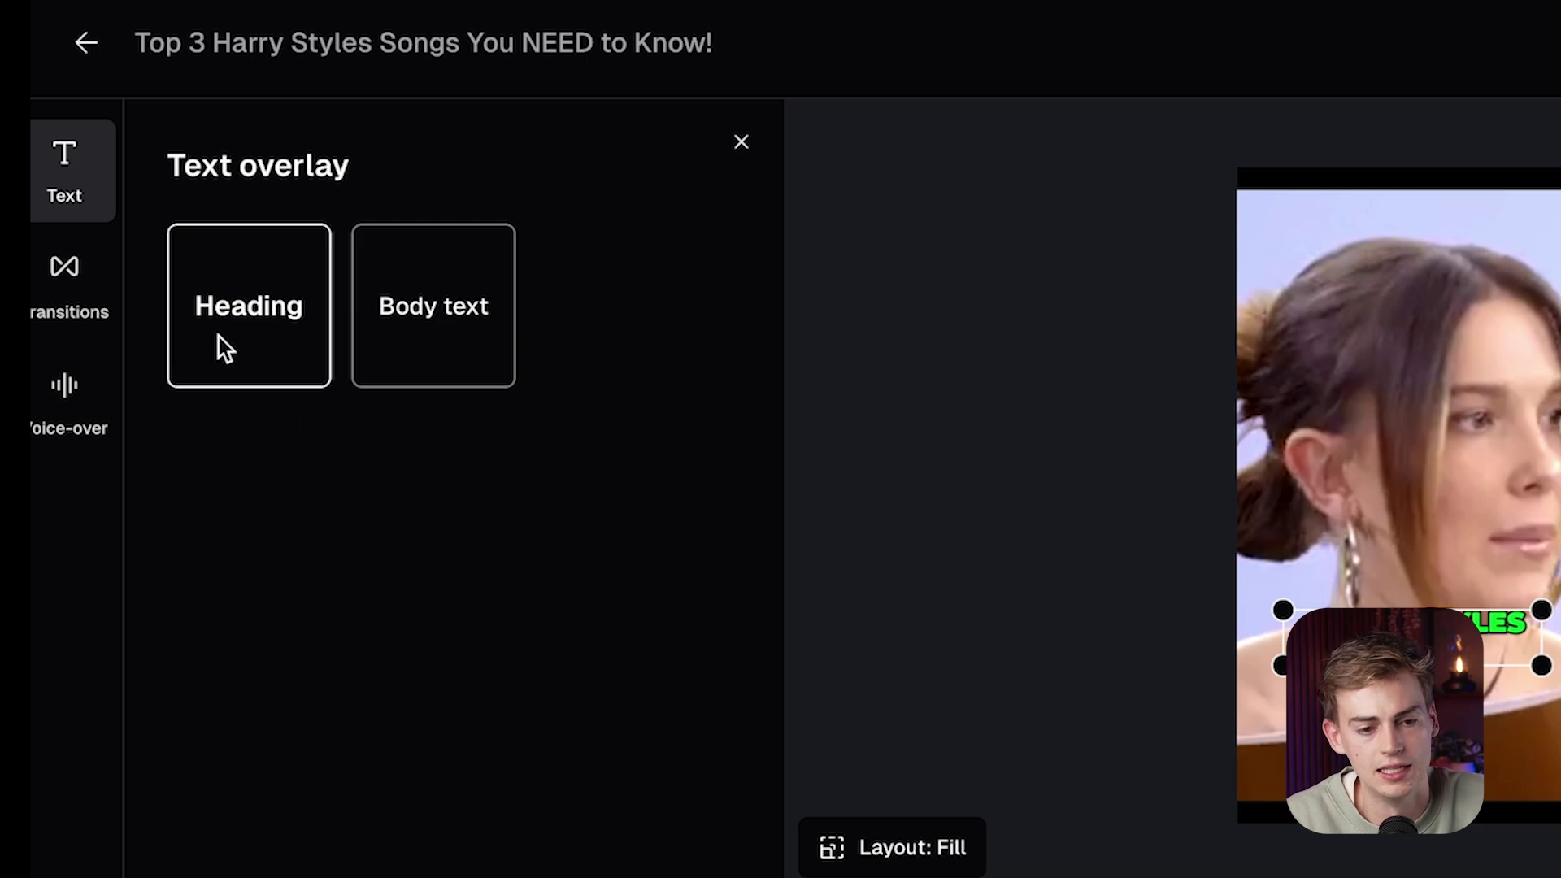
pyautogui.click(220, 340)
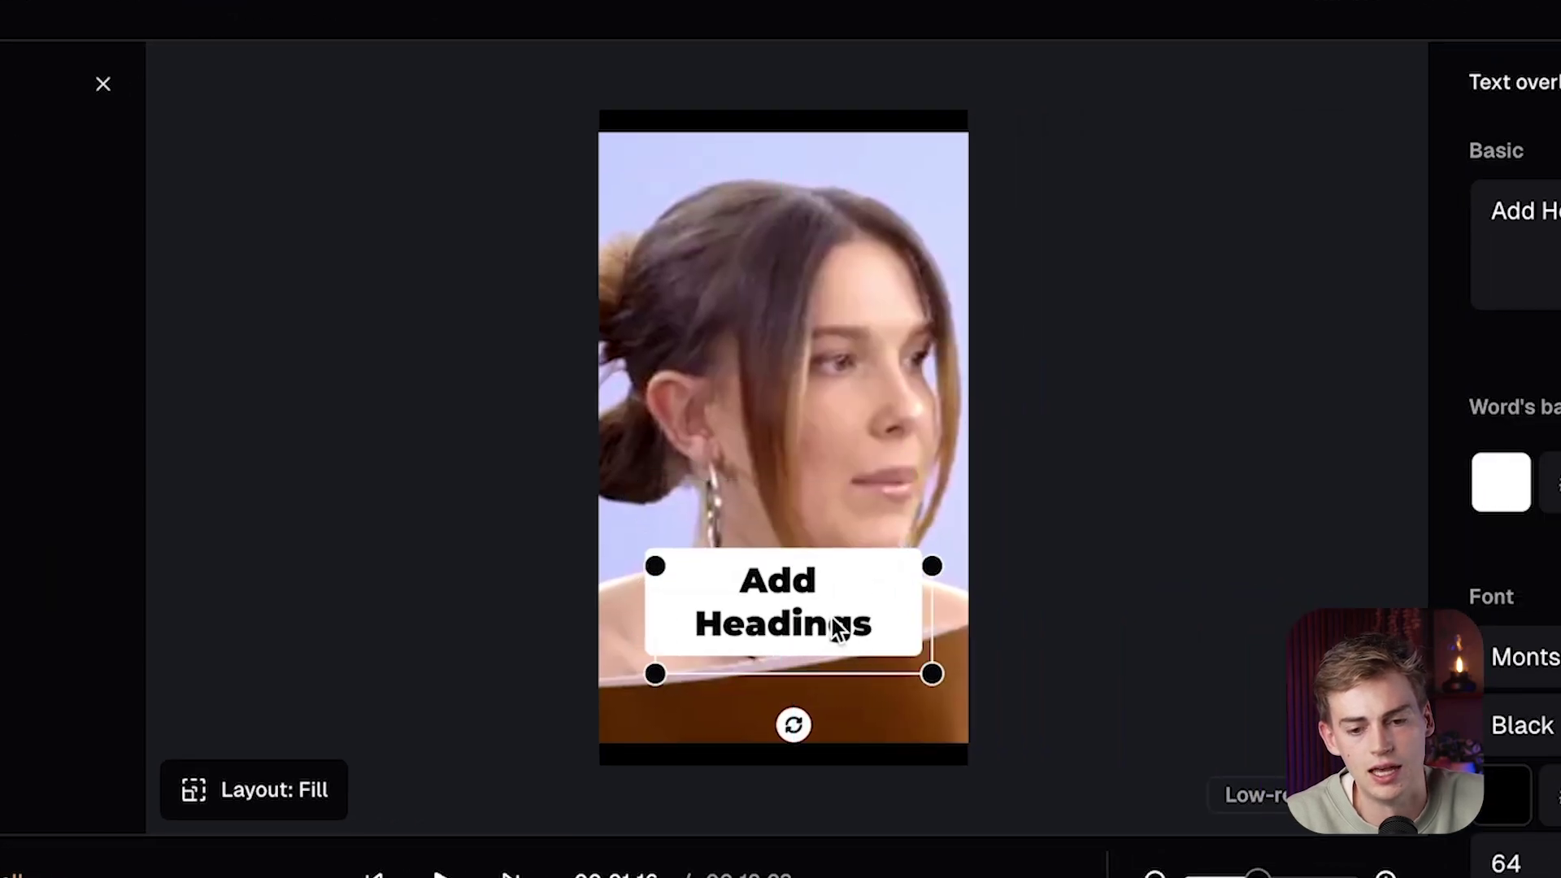
pyautogui.moveTo(840, 630)
pyautogui.mouseDown()
pyautogui.moveTo(809, 621)
pyautogui.moveTo(823, 637)
pyautogui.mouseUp()
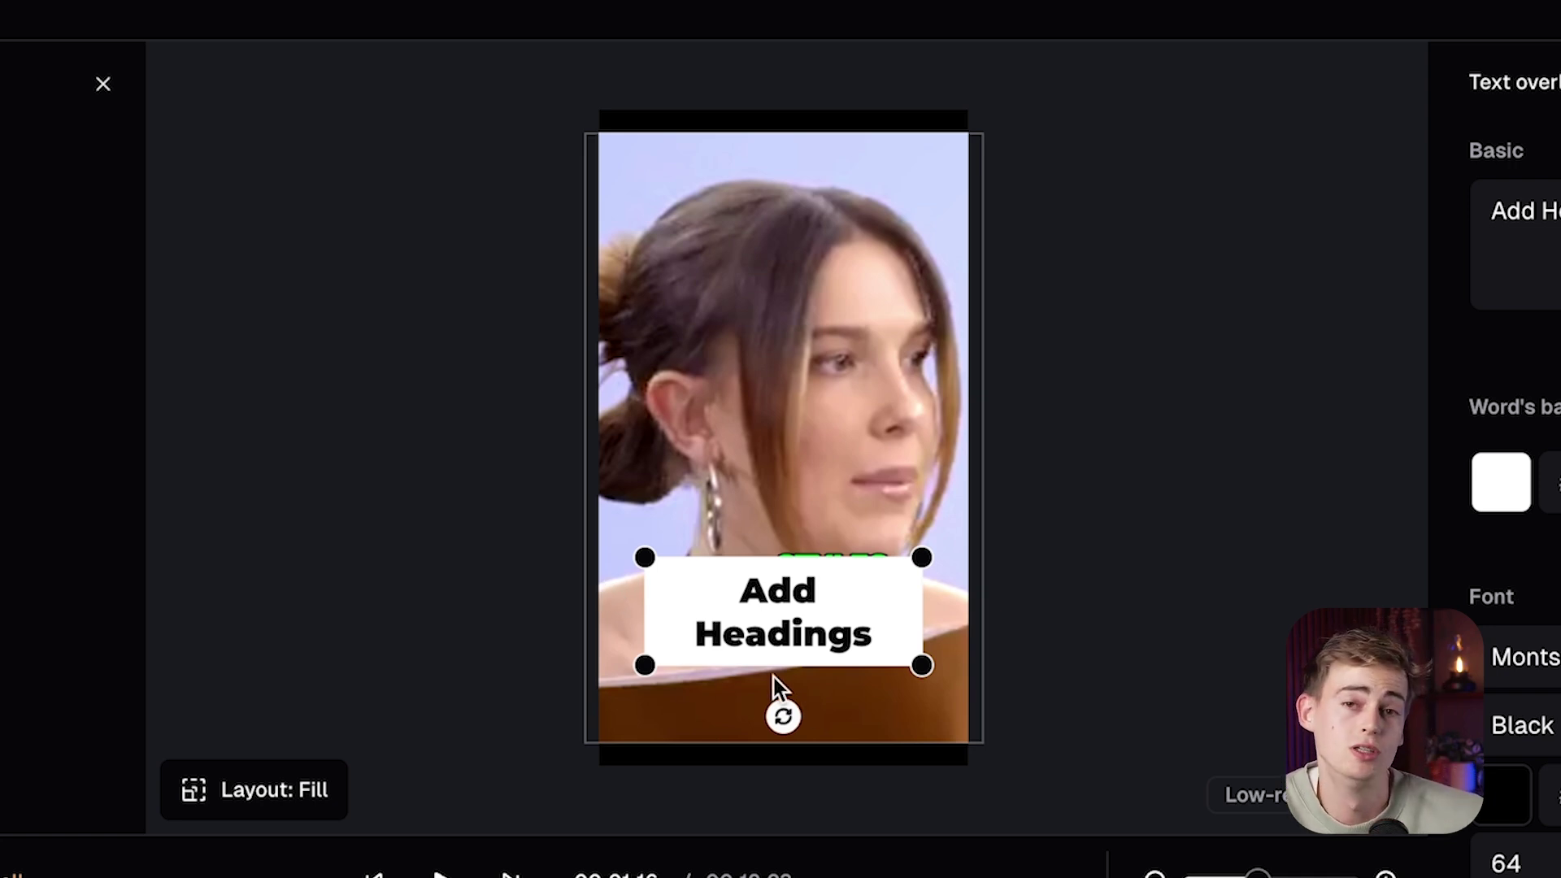
pyautogui.press('Delete')
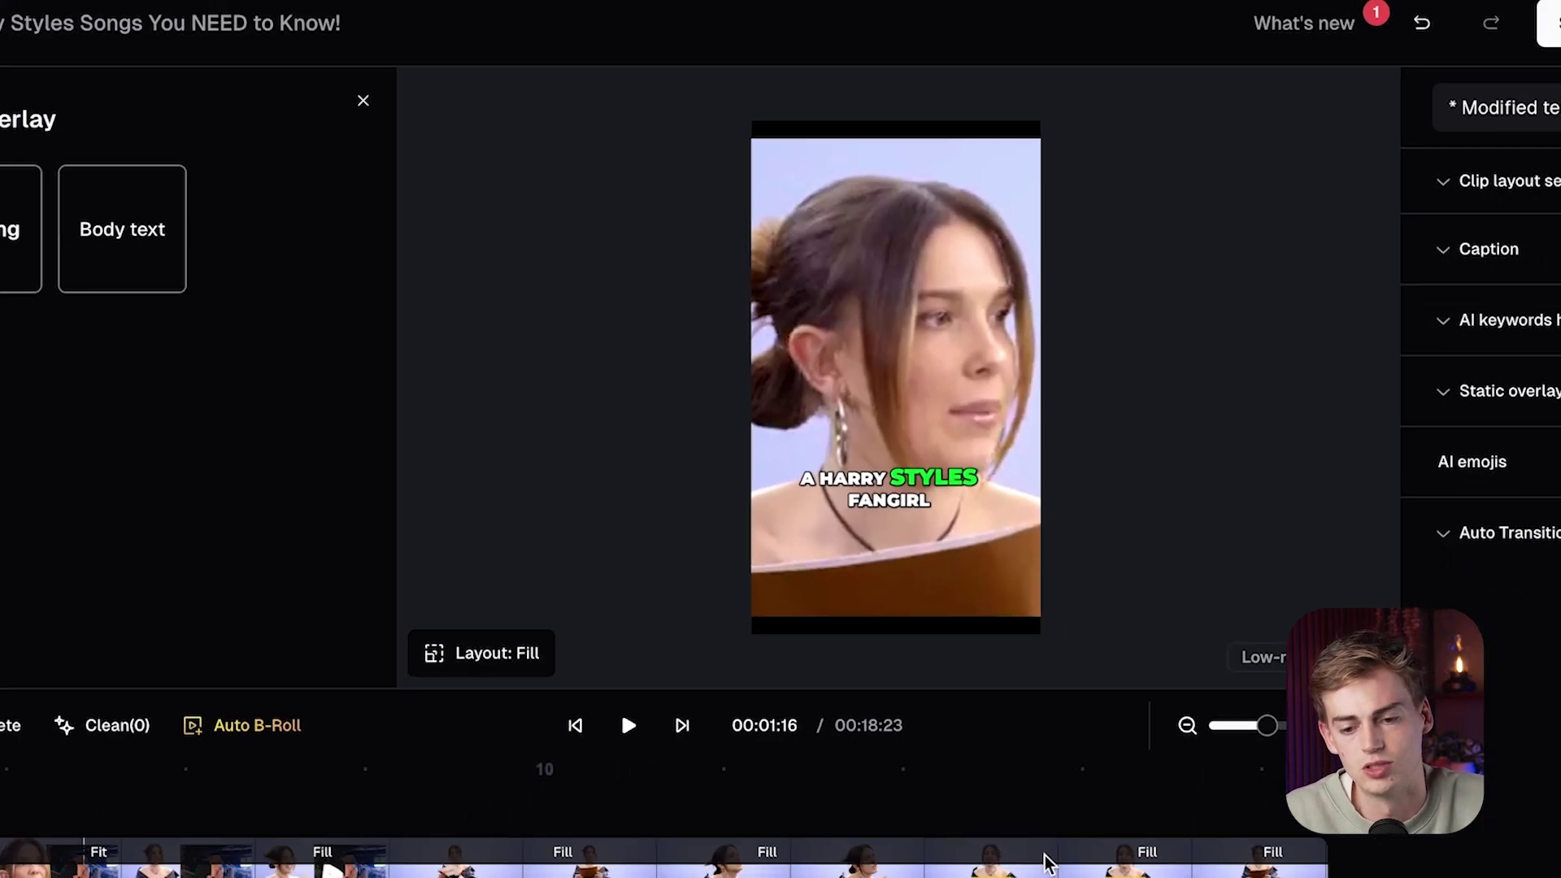
pyautogui.click(1537, 106)
pyautogui.click(1507, 130)
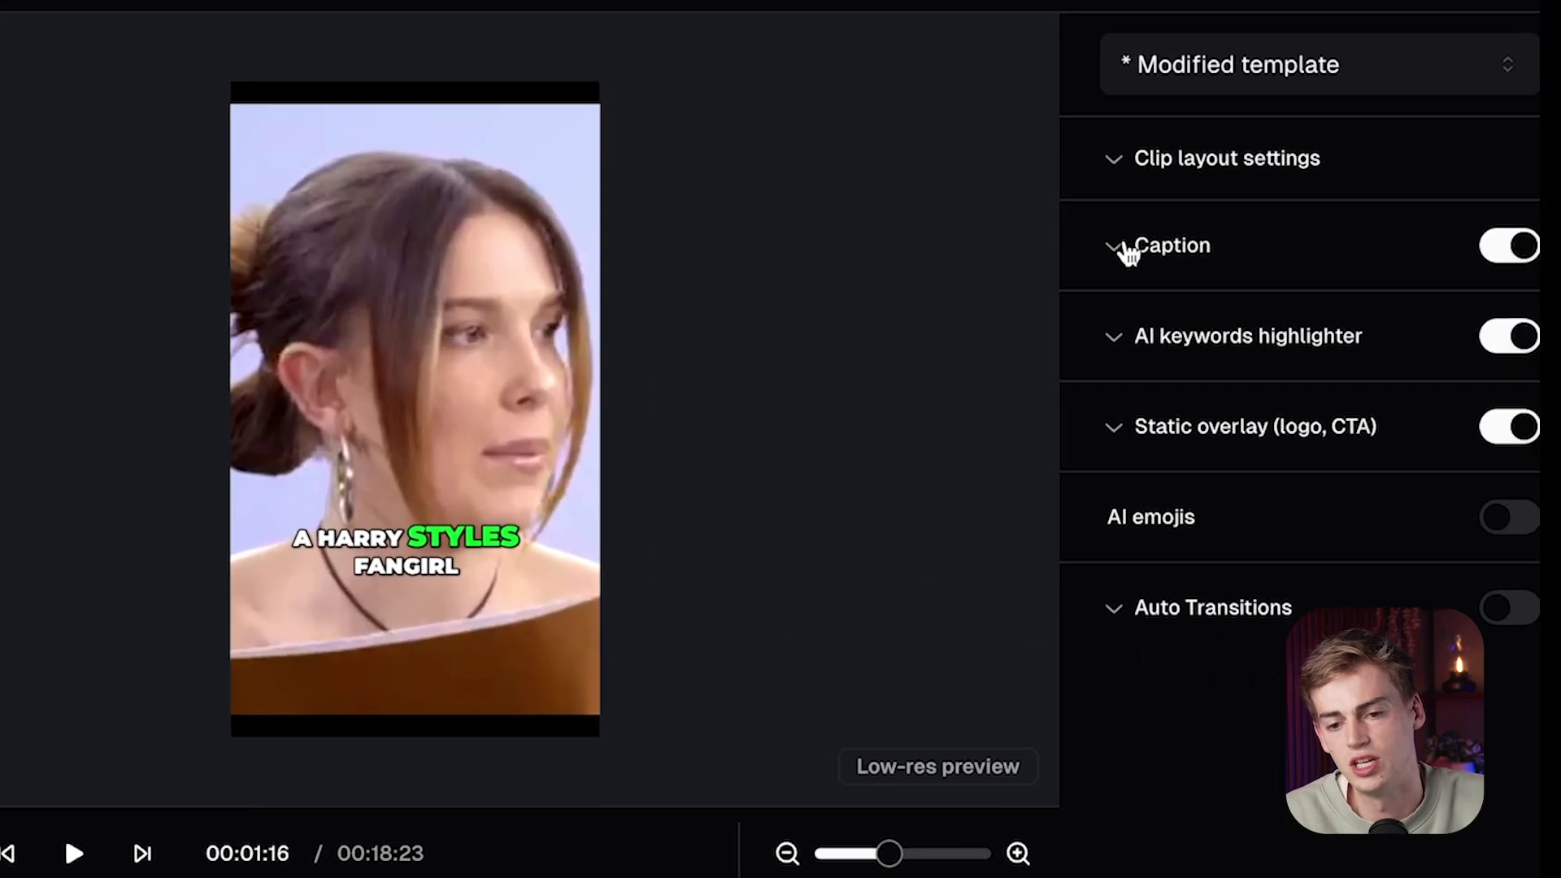
# Step: Set the Amplified word caption colour to D5F705FF and copy its hex code
pyautogui.click(1433, 235)
pyautogui.scroll(-5, 1496, 535)
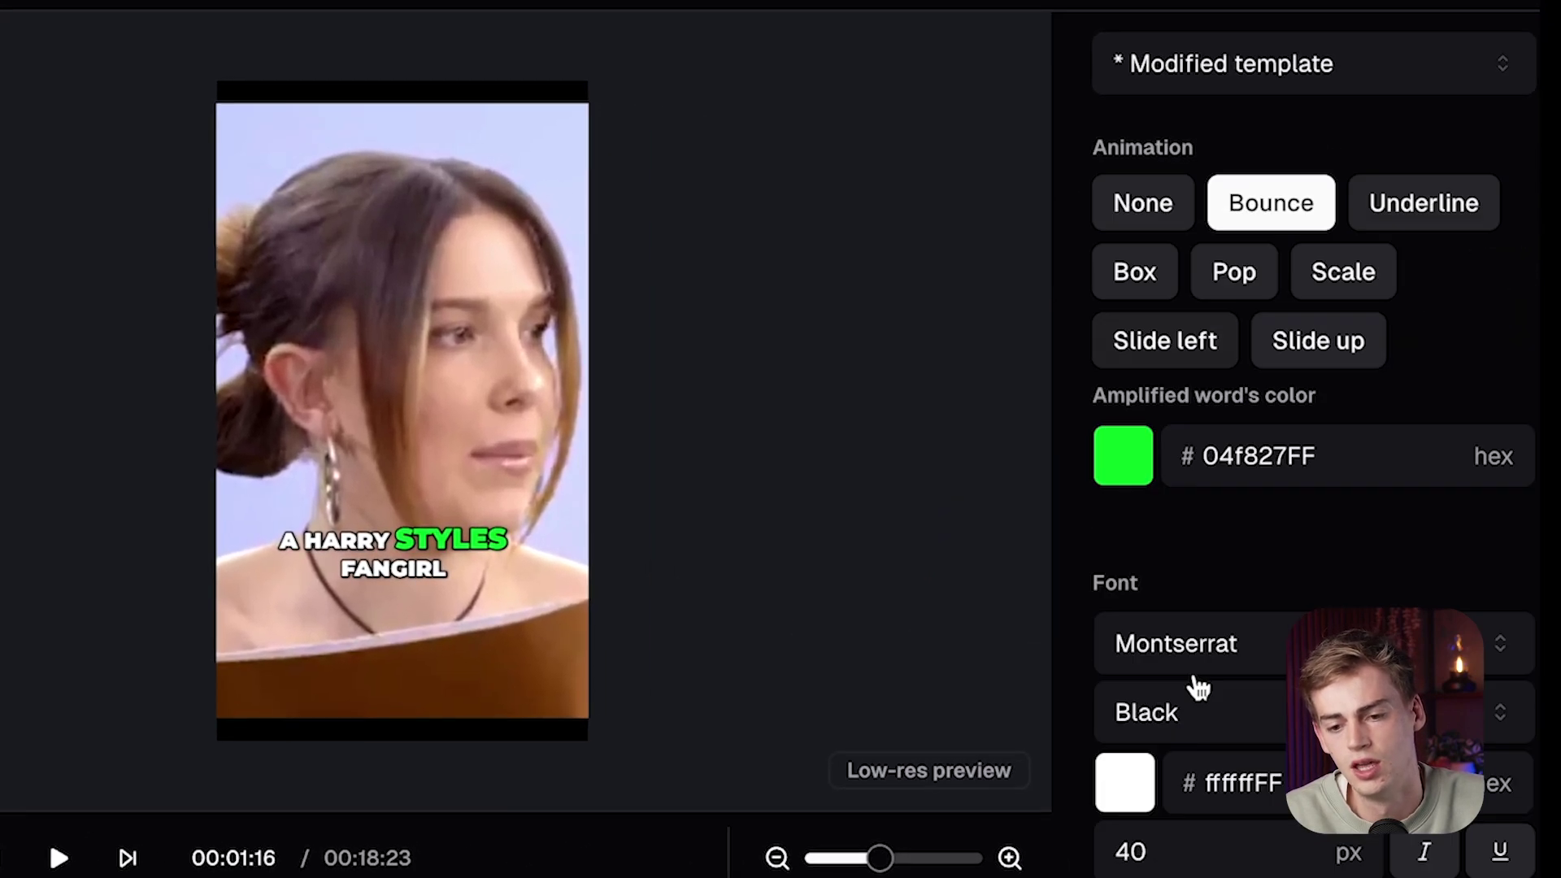
pyautogui.scroll(-1, 1198, 687)
pyautogui.click(1123, 411)
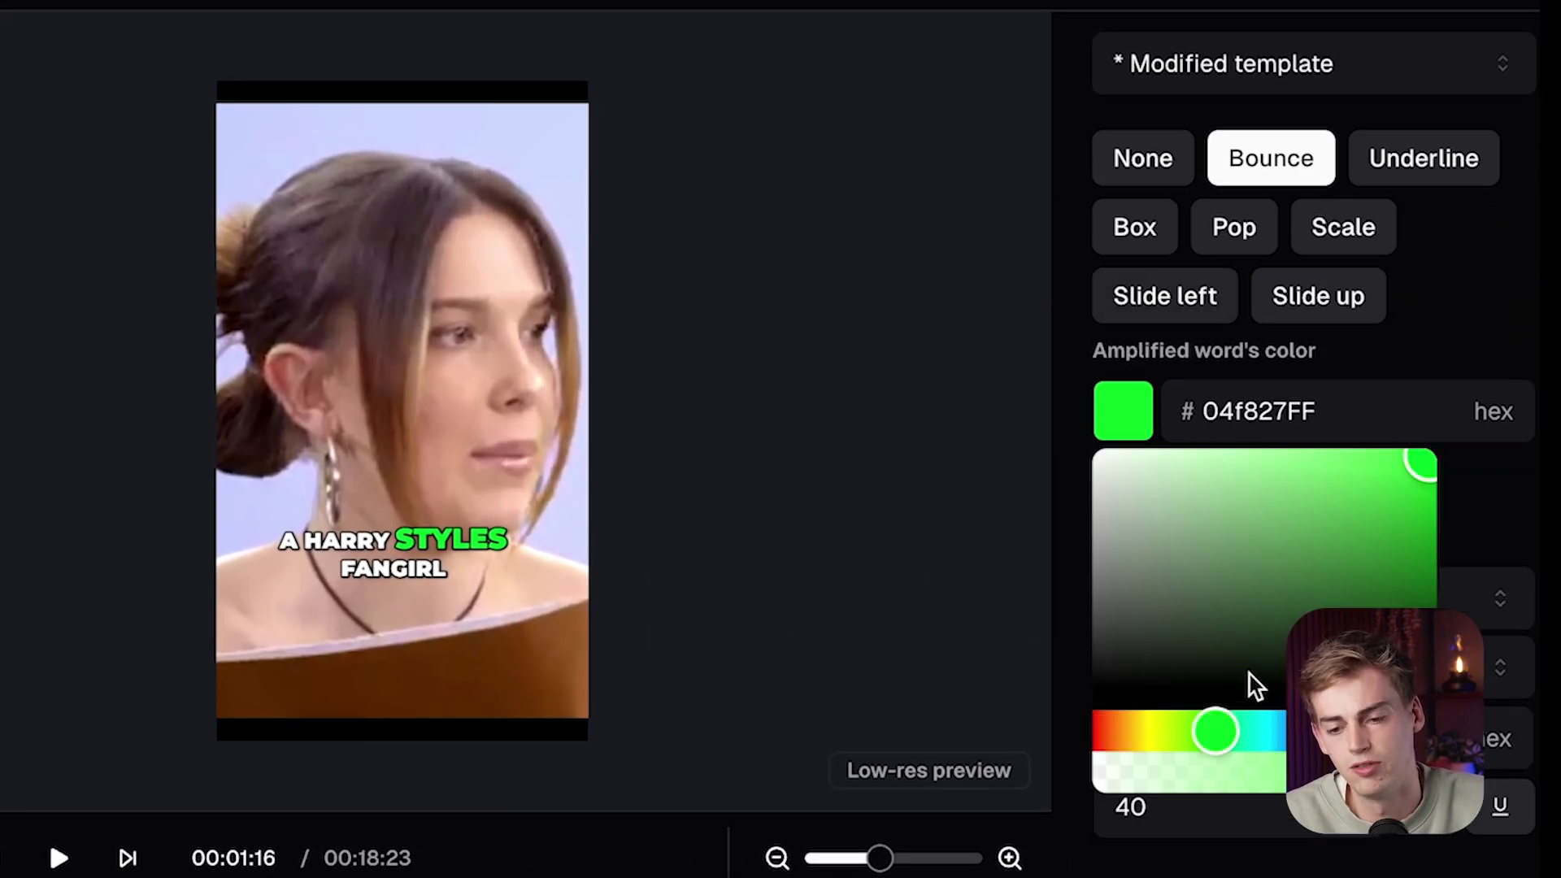
pyautogui.moveTo(1164, 734); pyautogui.dragTo(1158, 729)
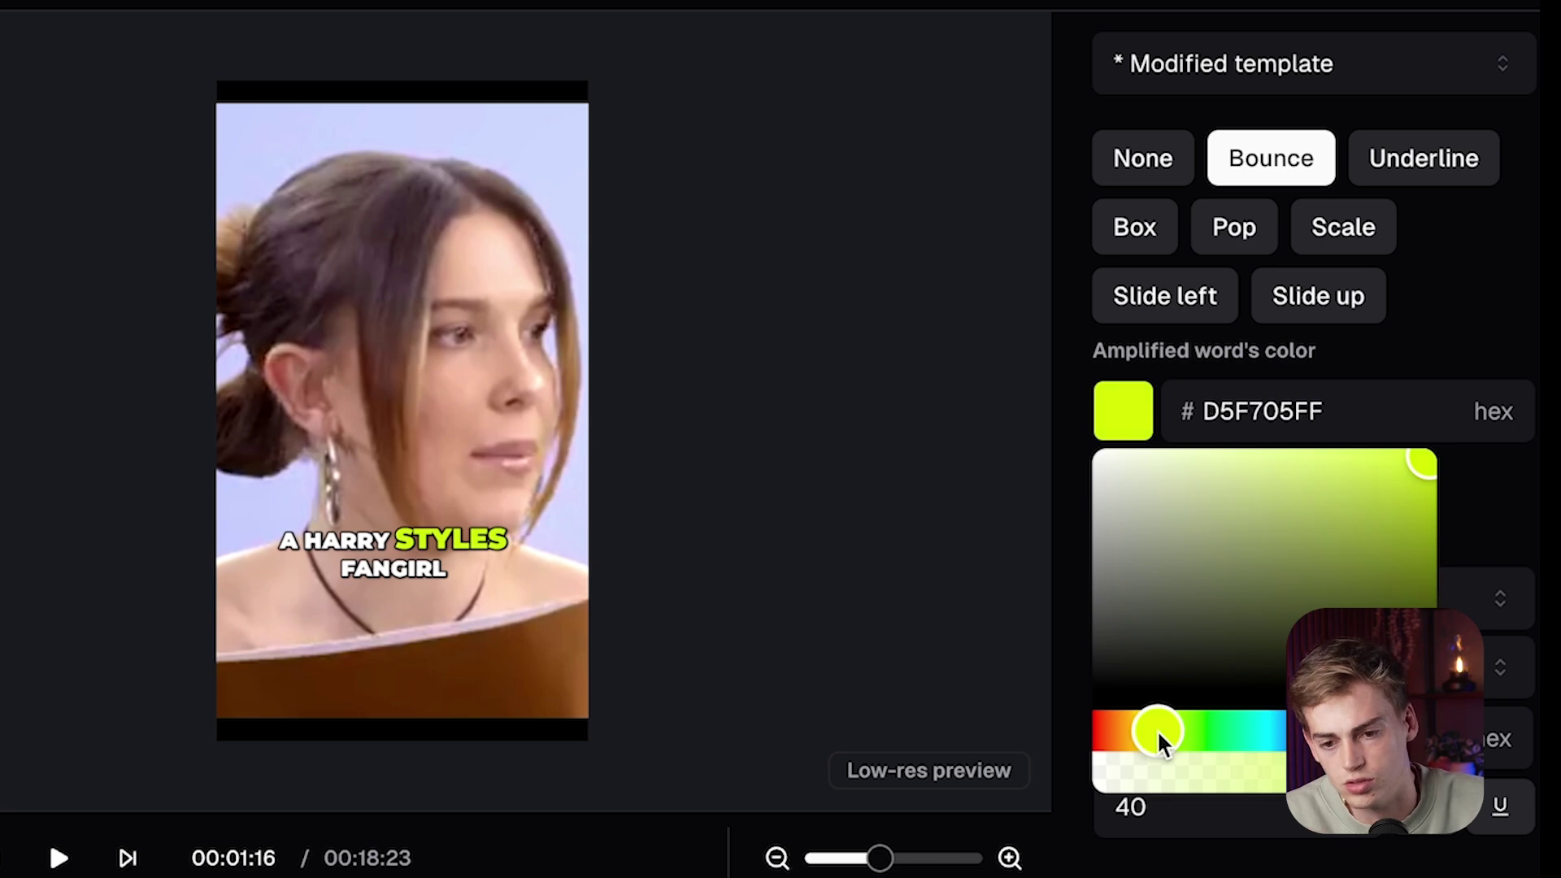
pyautogui.click(1359, 404)
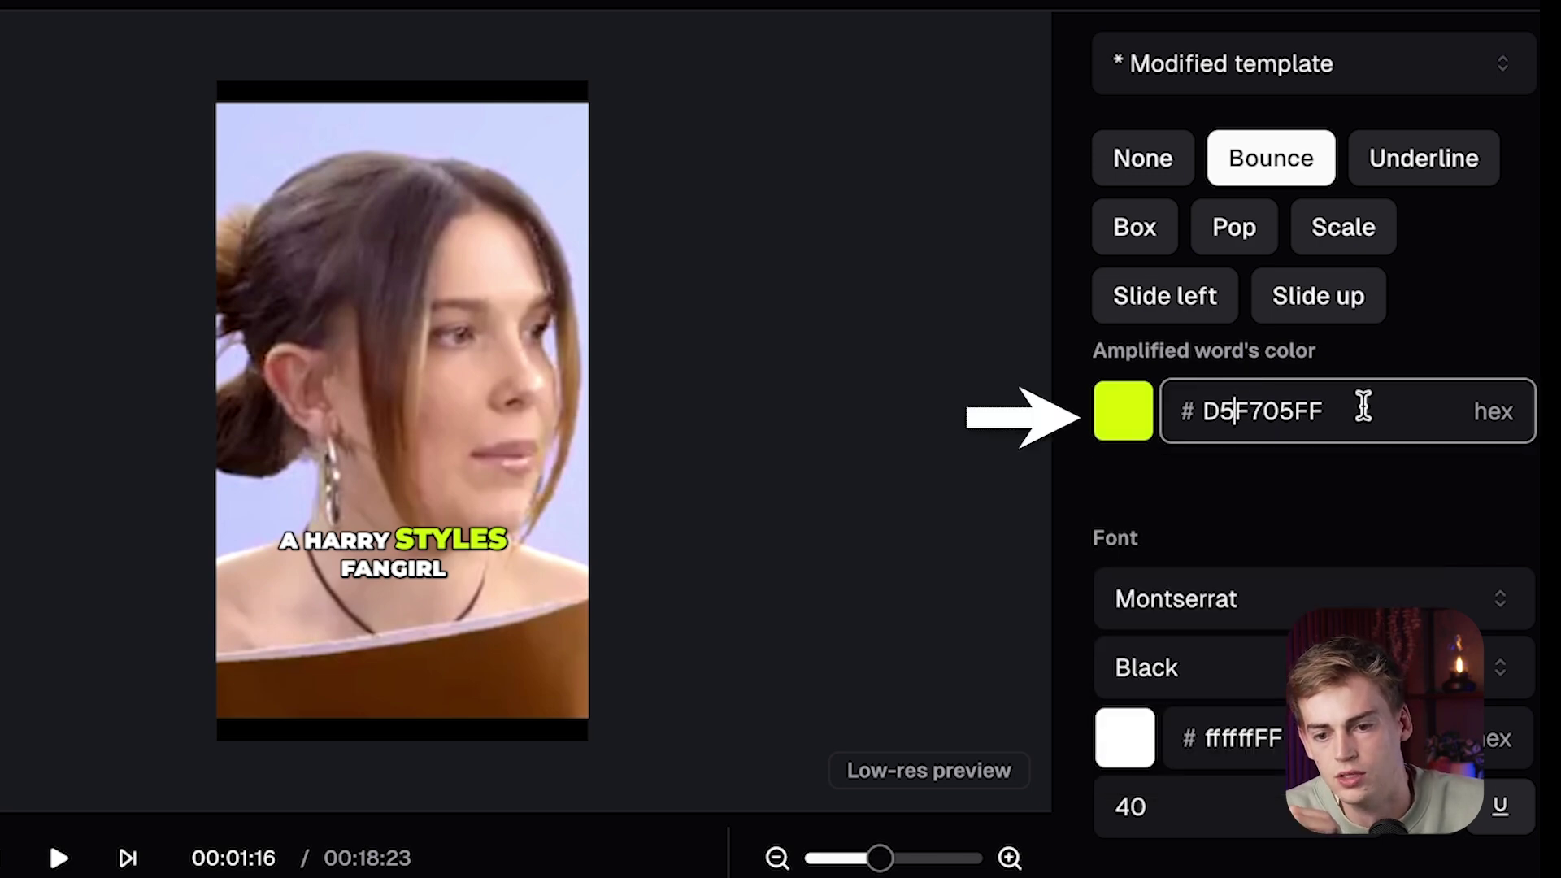
pyautogui.moveTo(1359, 404); pyautogui.dragTo(1192, 405)
pyautogui.hotkey('ctrl', 'c')
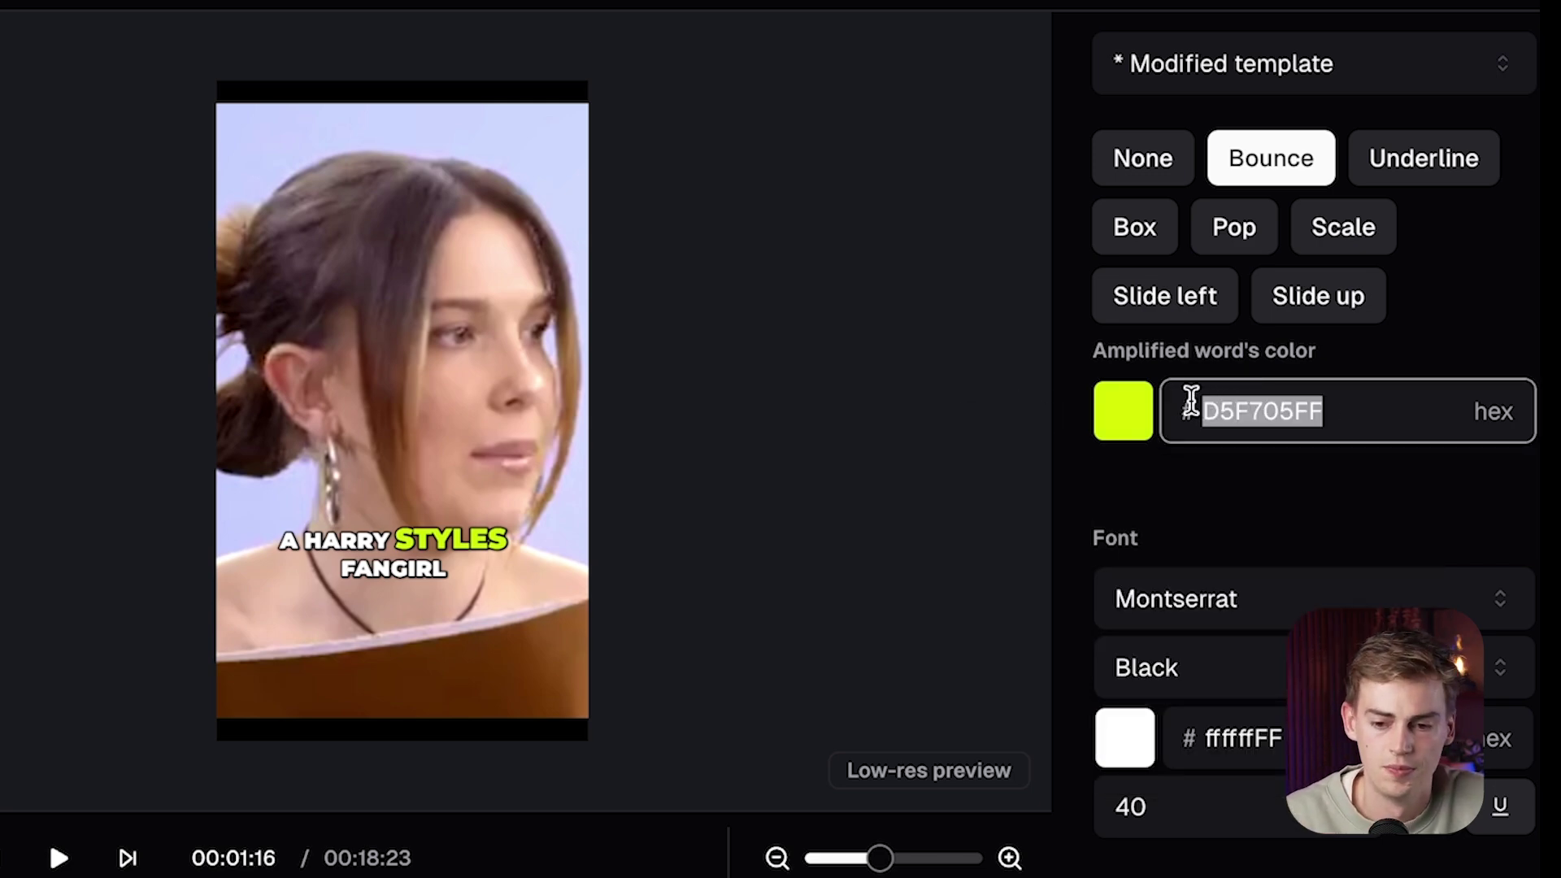
# Step: Paste D5F705FF into both AI keywords highlighter colour fields
pyautogui.scroll(-10, 1269, 553)
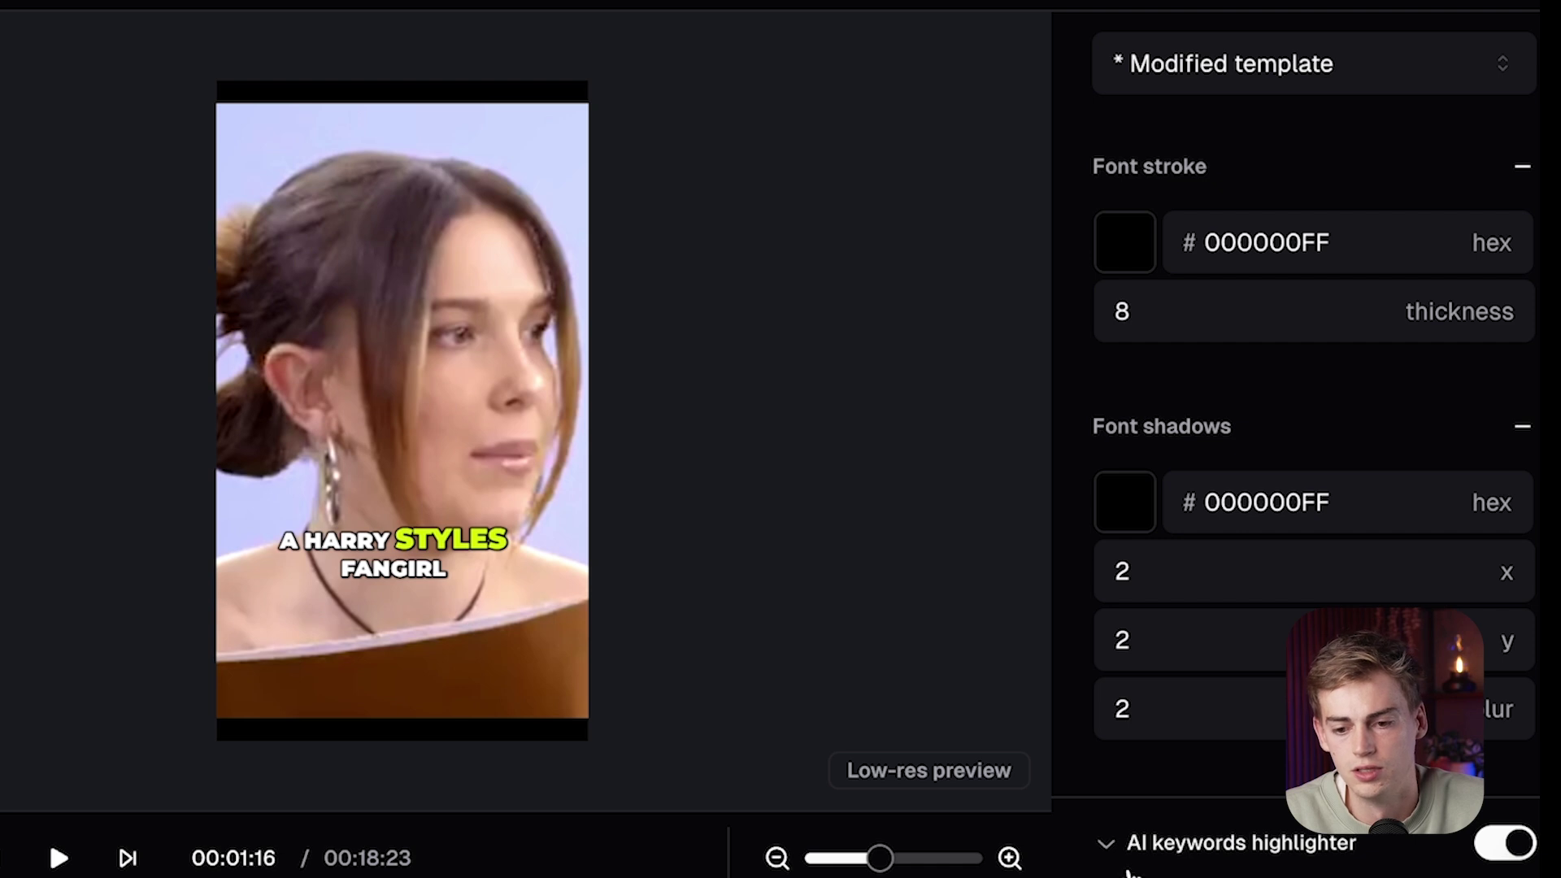
pyautogui.click(1242, 842)
pyautogui.scroll(-2, 1242, 813)
pyautogui.click(1171, 743)
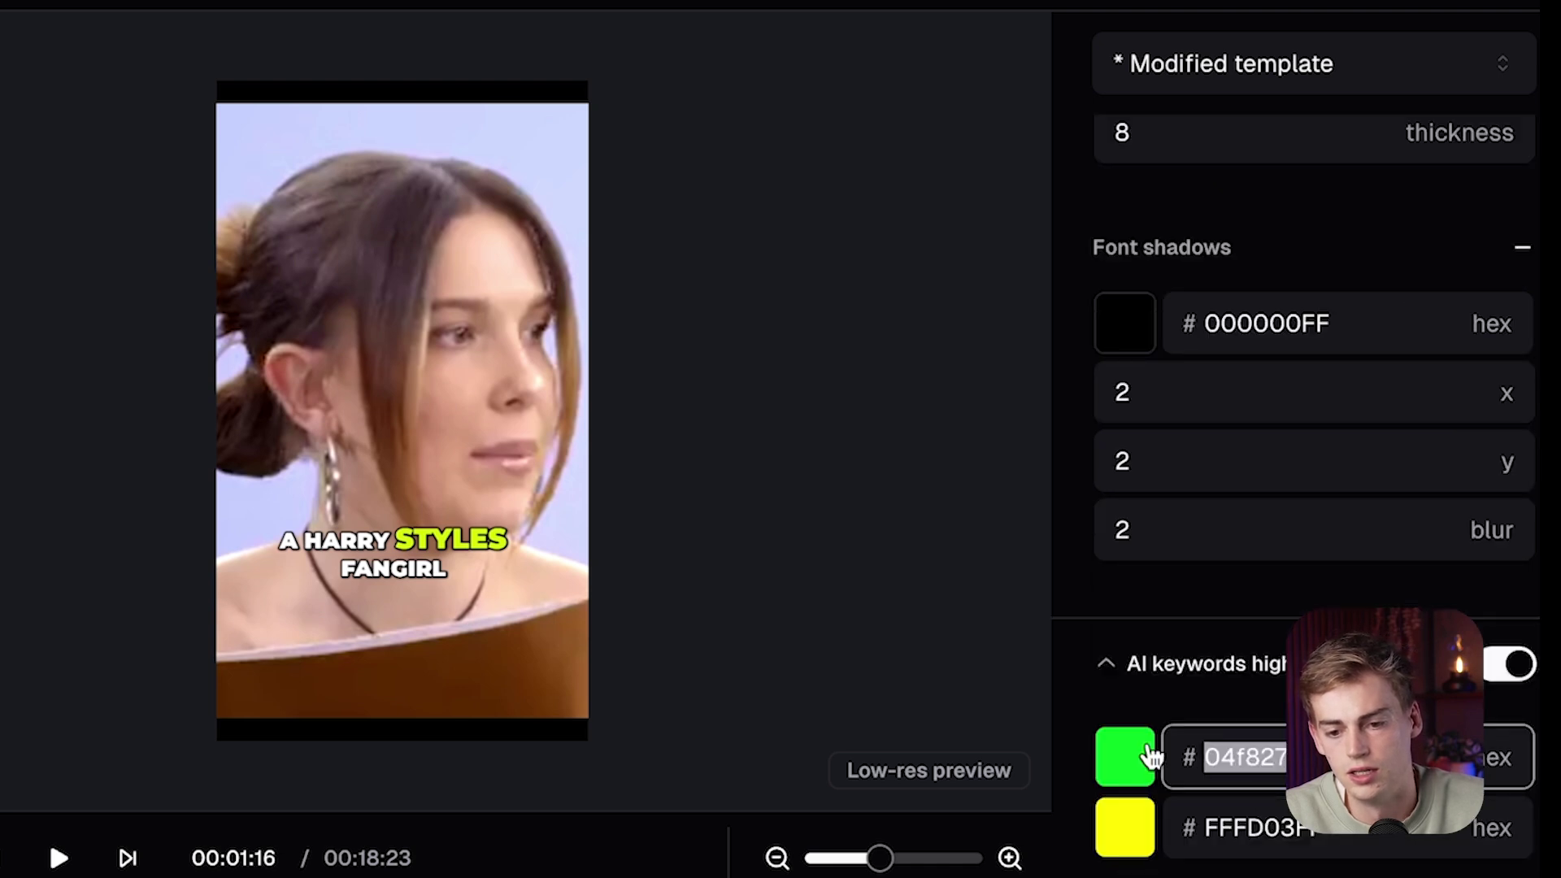
pyautogui.hotkey('ctrl', 'v')
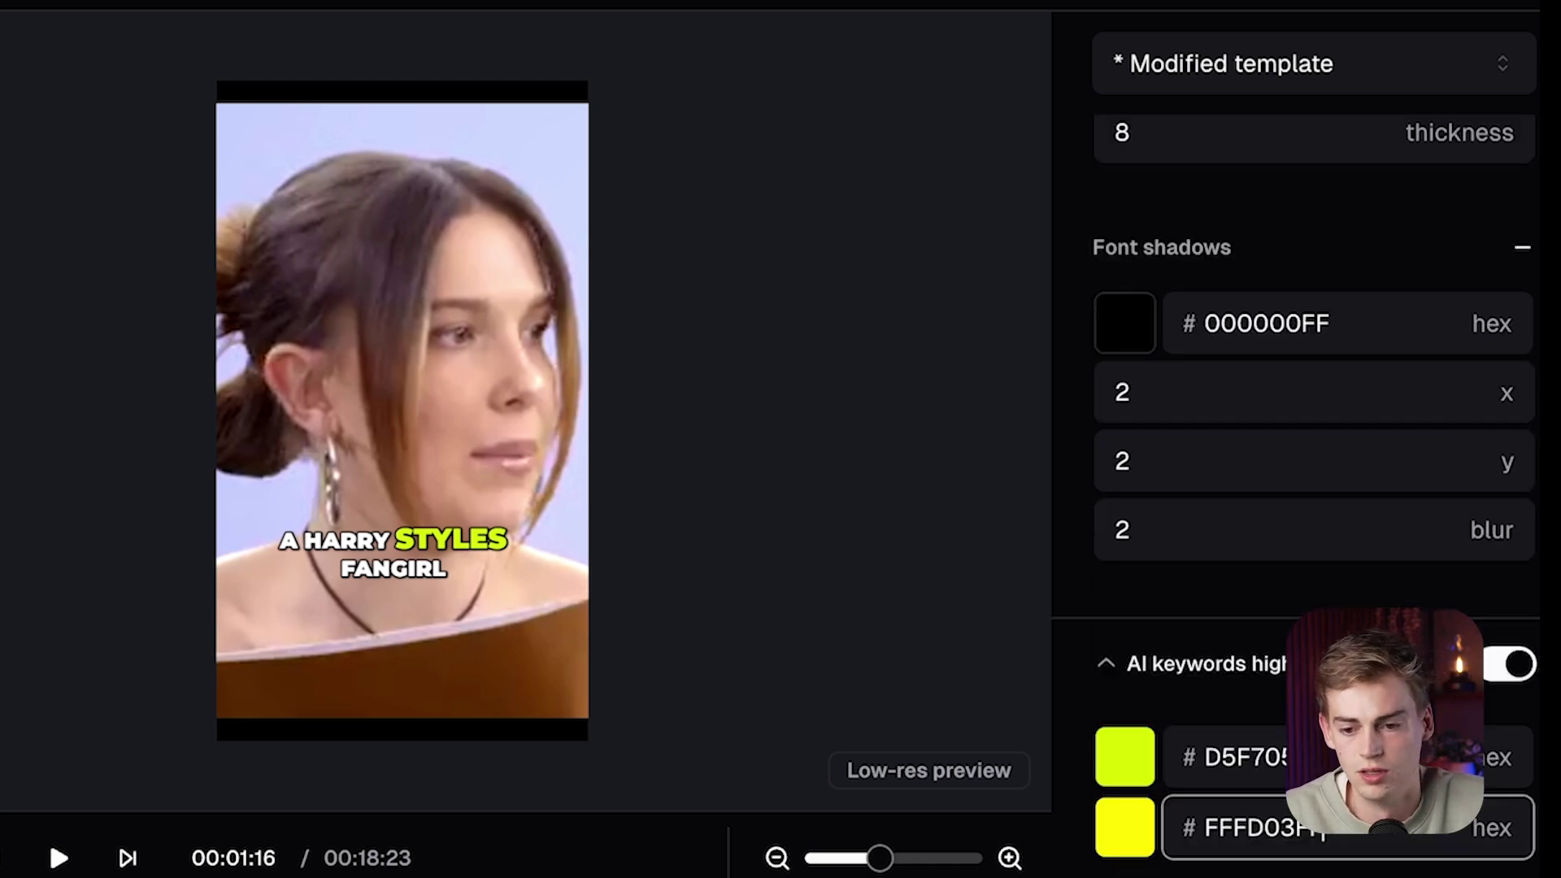
pyautogui.press('Tab')
pyautogui.hotkey('ctrl', 'v')
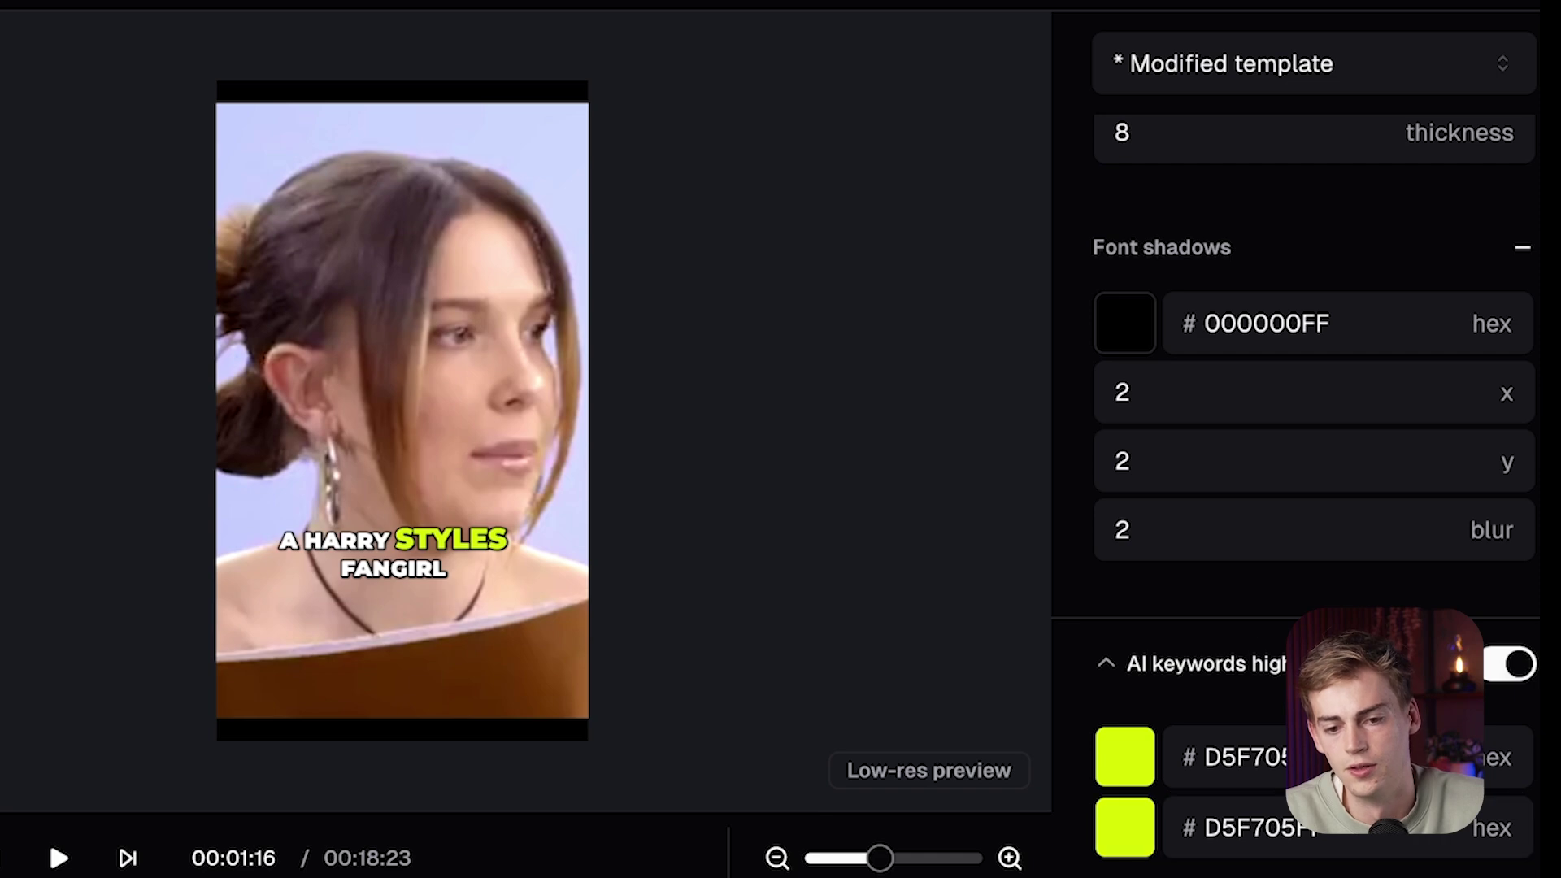
# Step: Step through later captions to check the new colours, then save the changes
pyautogui.click(128, 857)
pyautogui.click(128, 858)
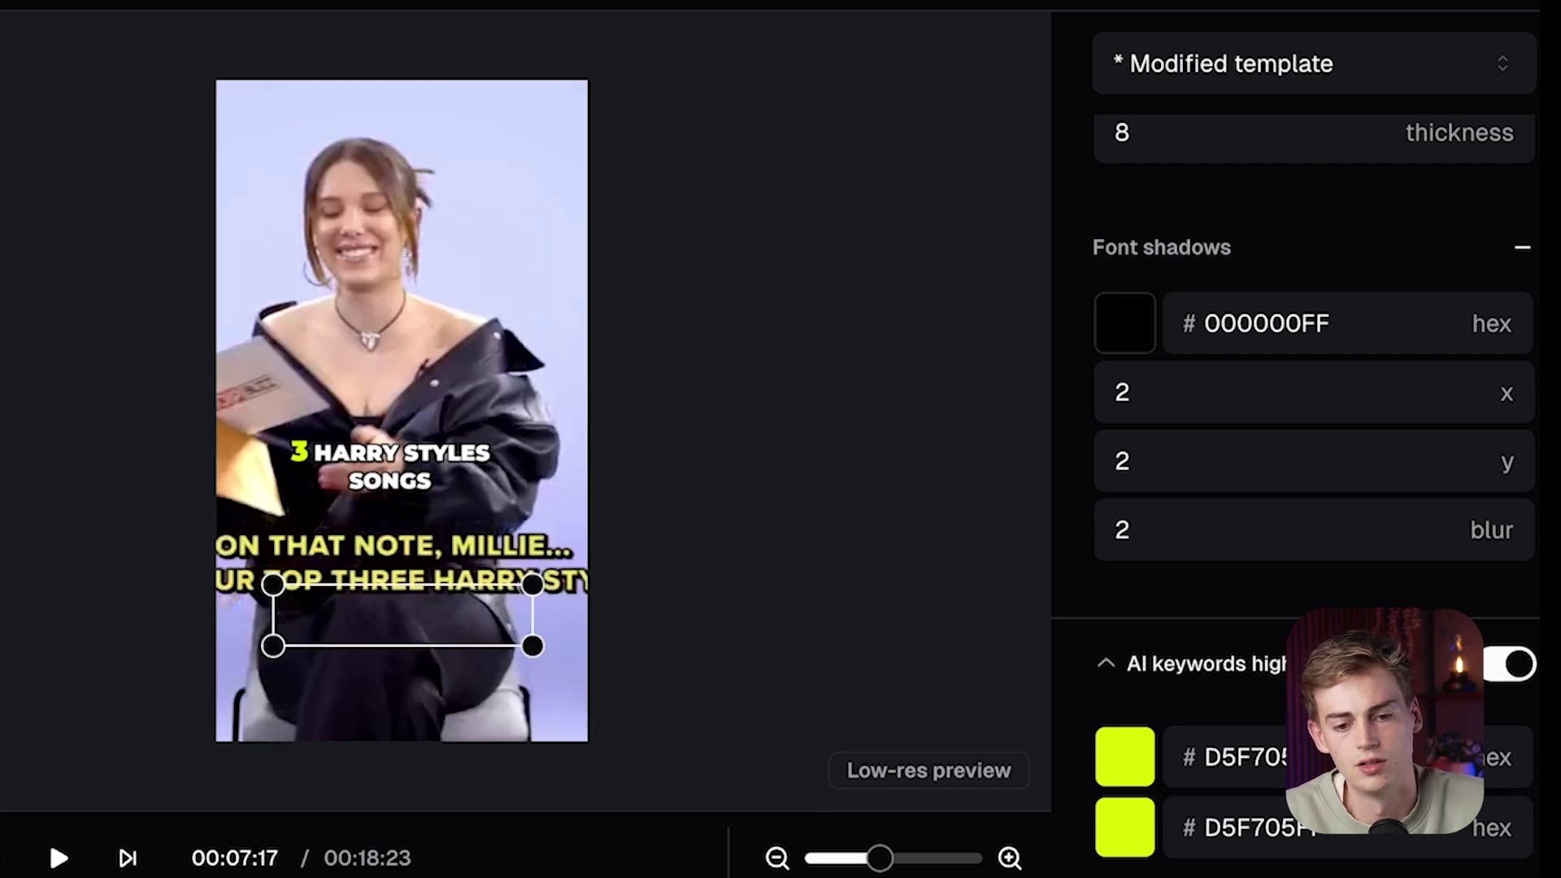
pyautogui.click(128, 858)
pyautogui.click(127, 858)
pyautogui.click(128, 858)
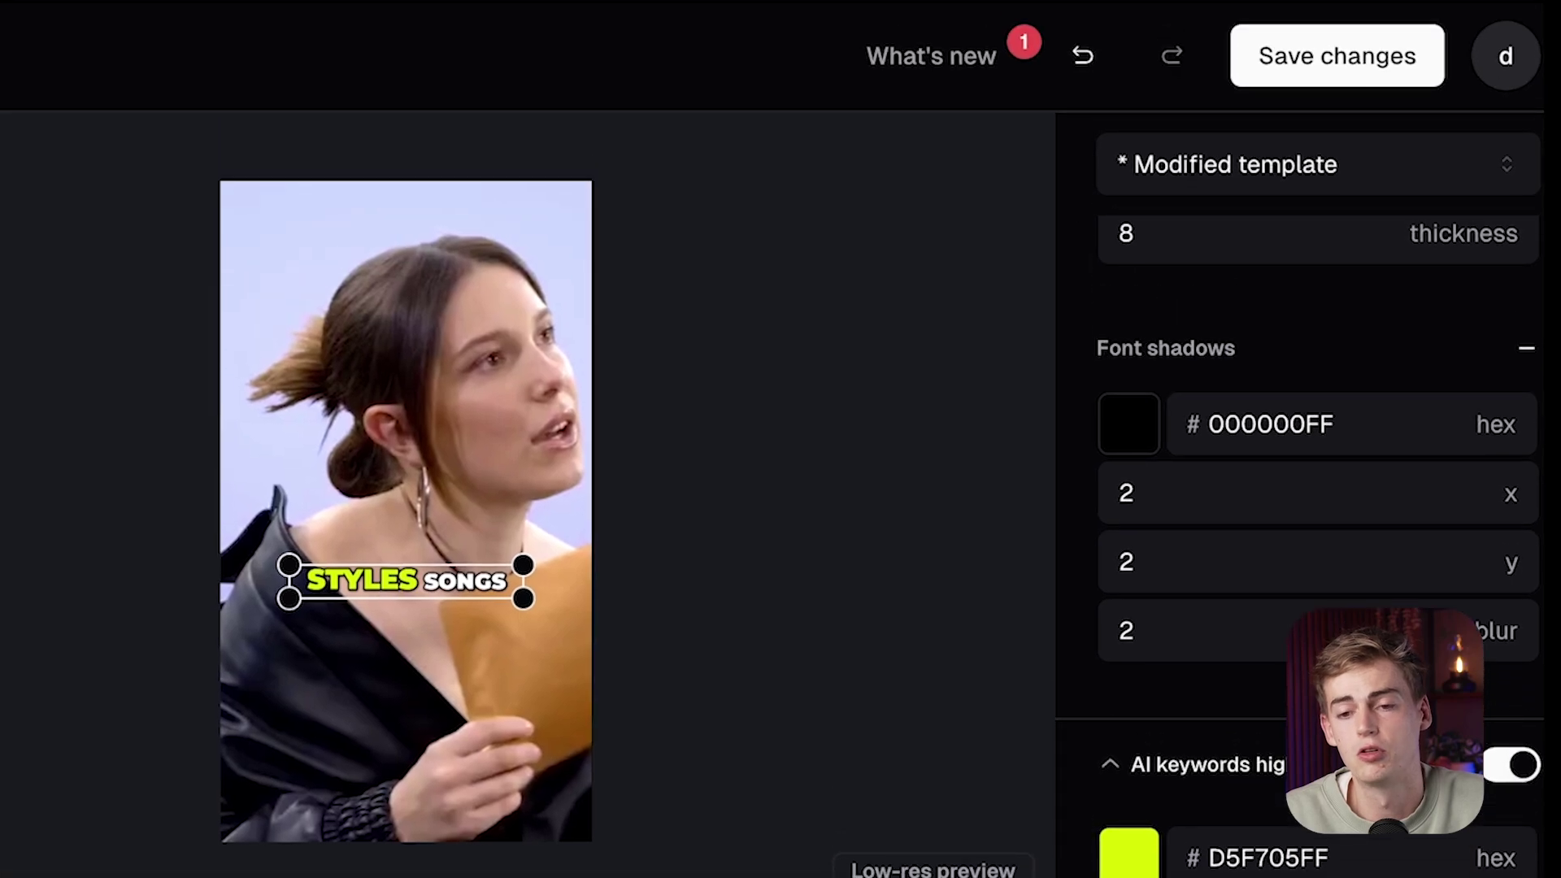
pyautogui.click(1317, 66)
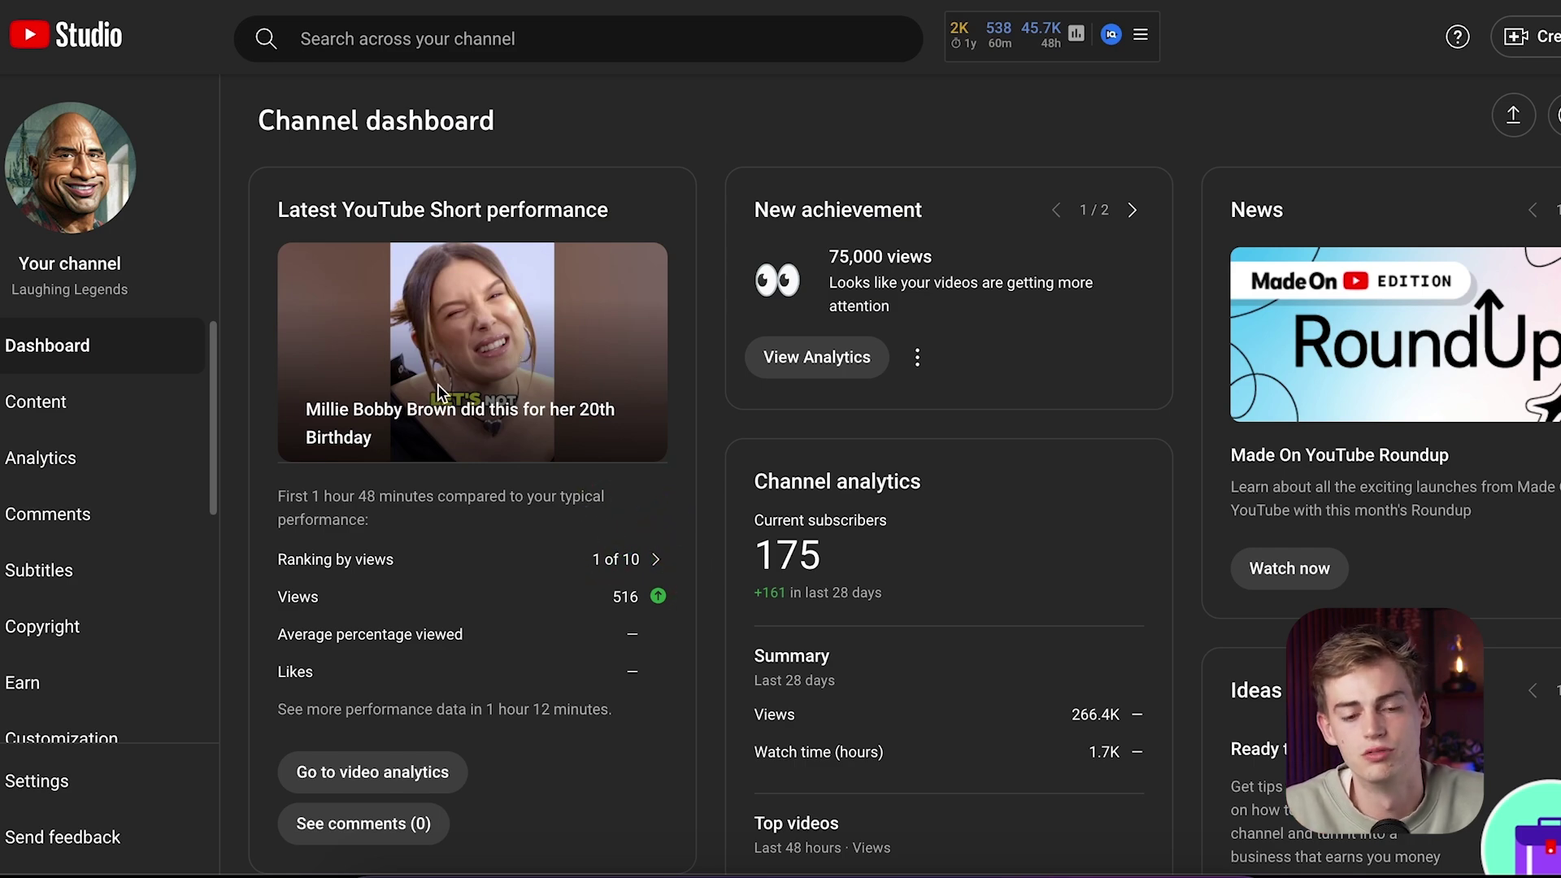
# Step: Check the latest YouTube Short's ranking by views on the Channel dashboard
pyautogui.moveTo(615, 568)
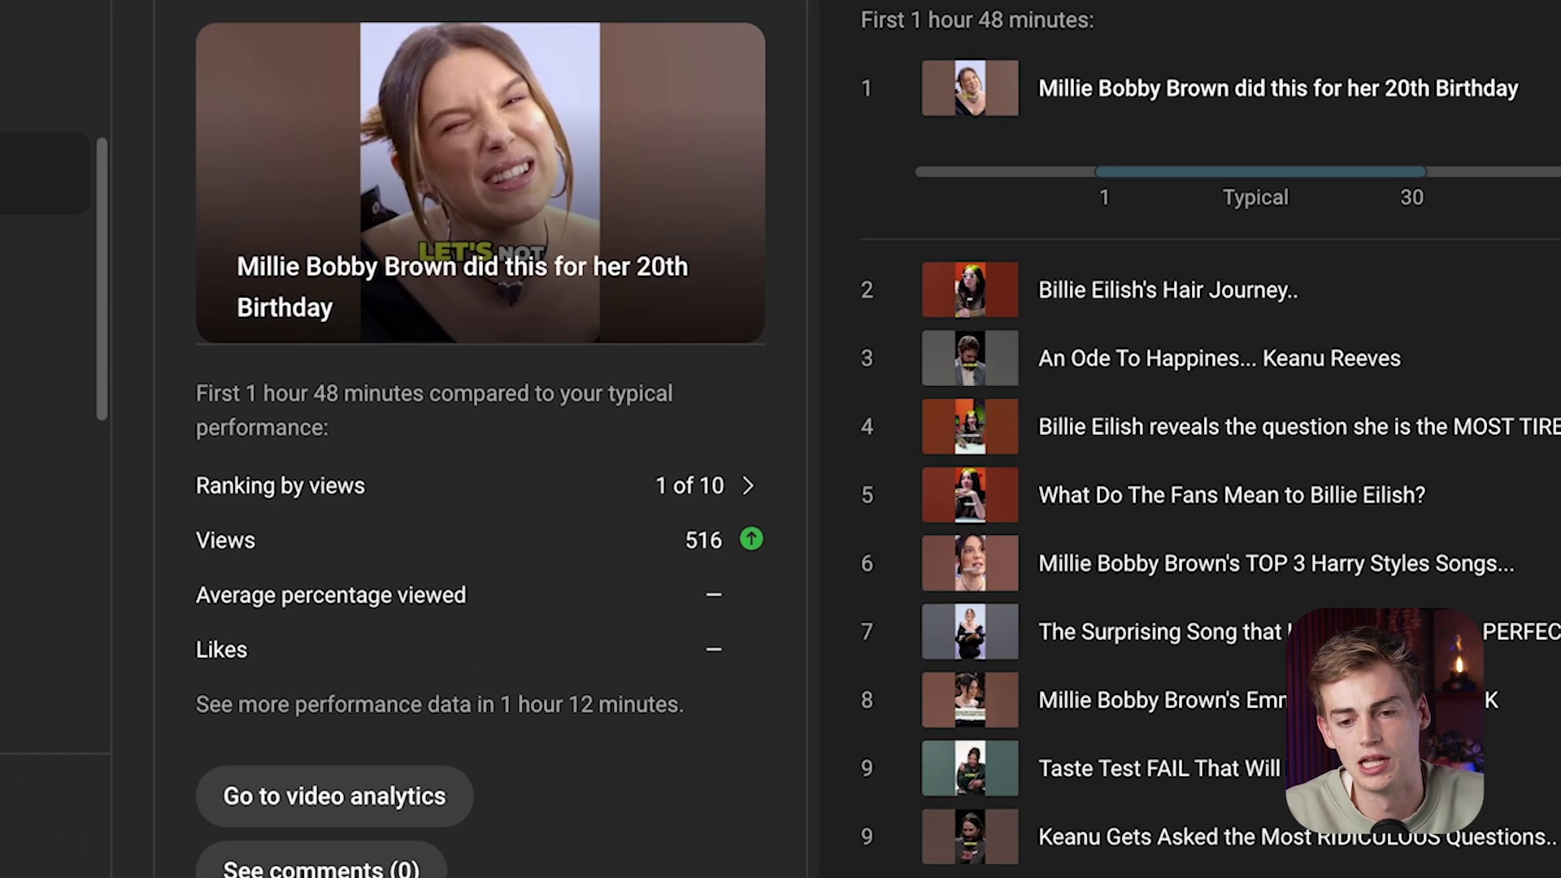